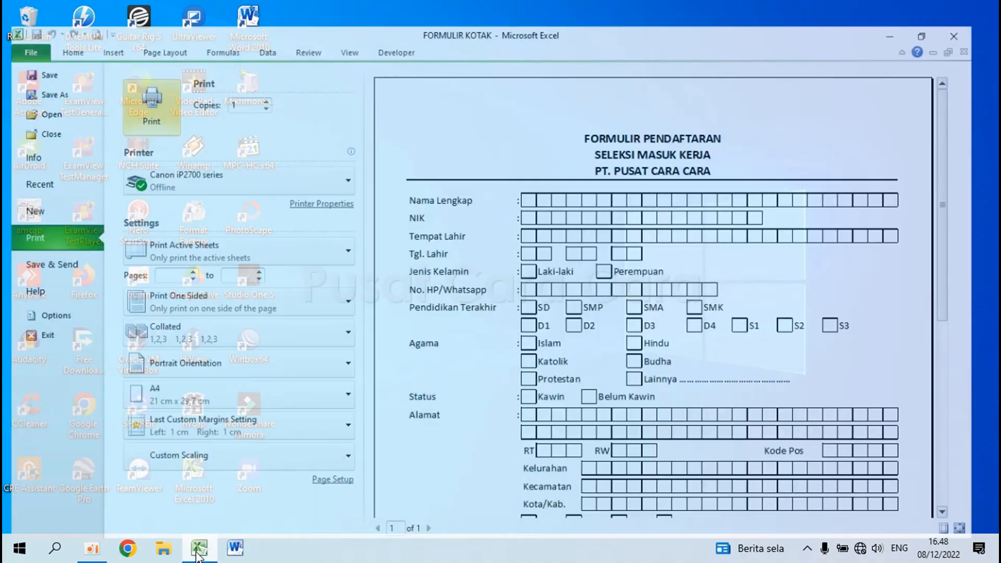
Close the finished FORMULIR KOTAK workbook after reviewing its print preview and open a new blank Excel workbook.
{"action": "scroll", "coordinate": [658, 330], "scroll_direction": "down", "scroll_amount": 3}
{"action": "scroll", "coordinate": [658, 329], "scroll_direction": "up", "scroll_amount": 3}
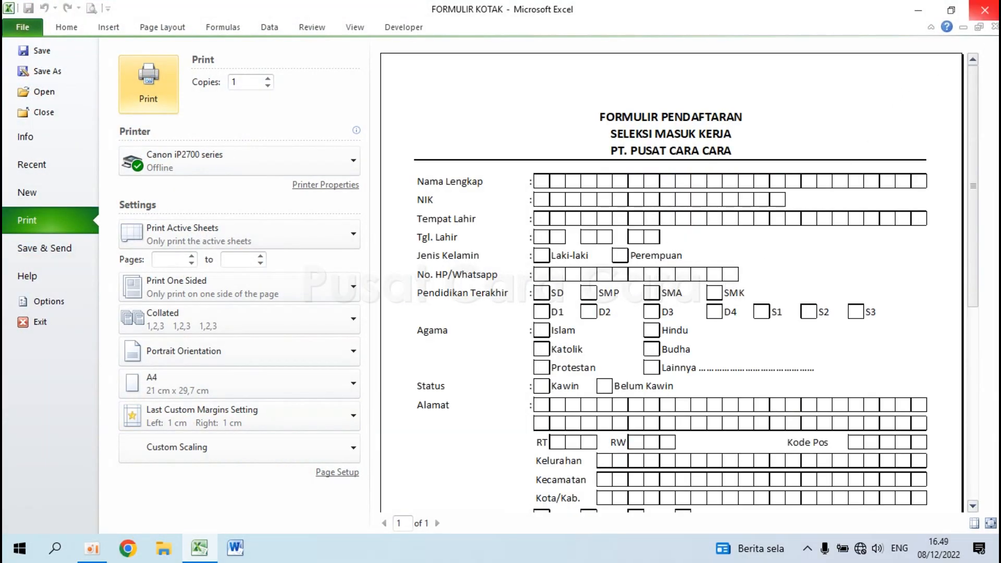
{"action": "left_click", "coordinate": [984, 9]}
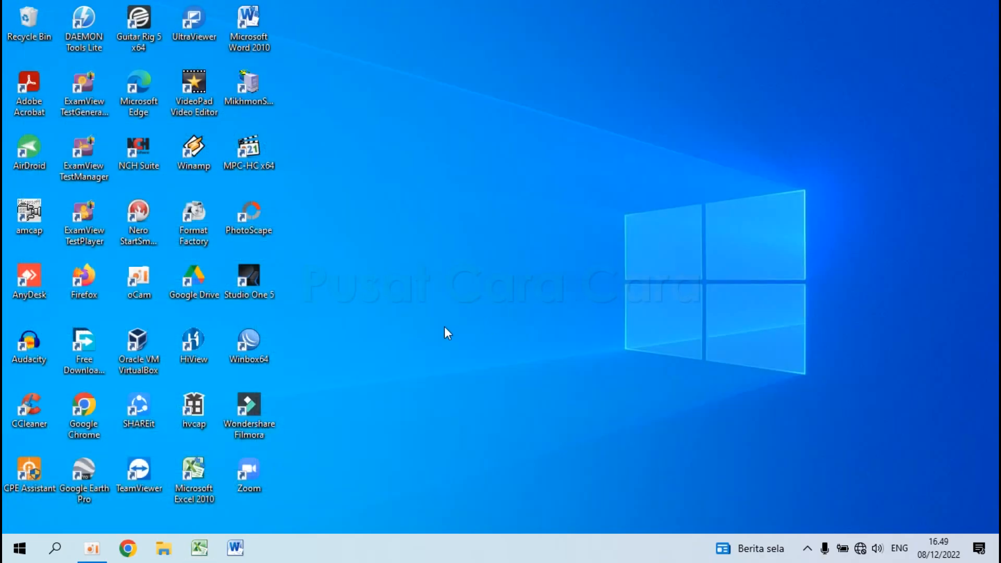
{"action": "double_click", "coordinate": [194, 472]}
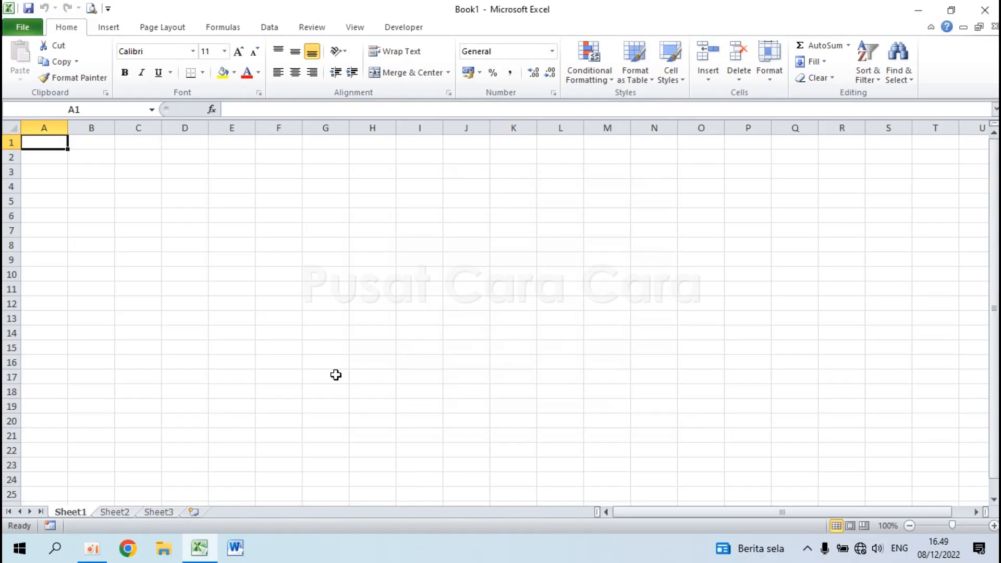
Set the vertical alignment of all cells in the blank sheet to middle.
{"action": "scroll", "coordinate": [214, 299], "scroll_direction": "up", "scroll_amount": 7}
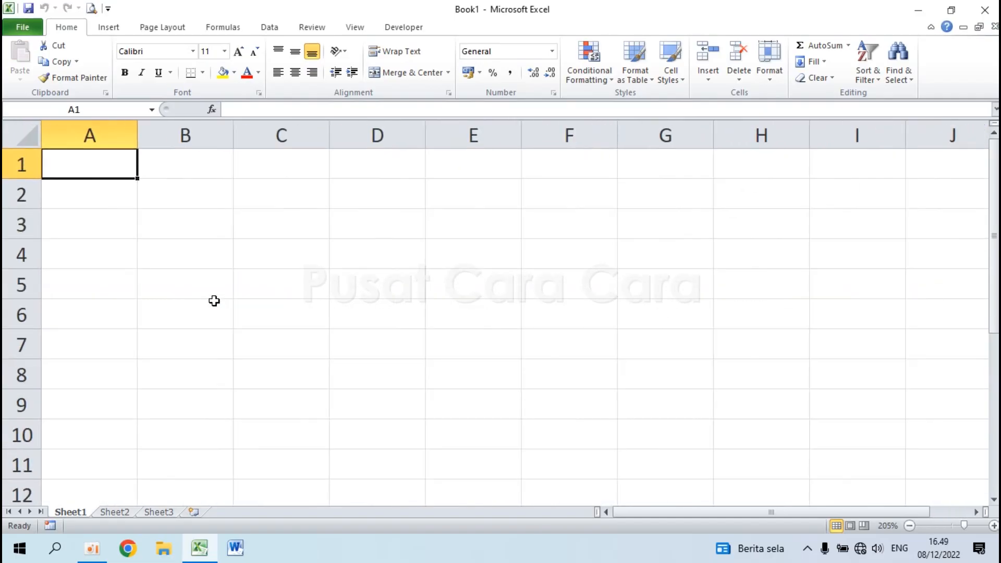
{"action": "left_click", "coordinate": [20, 134]}
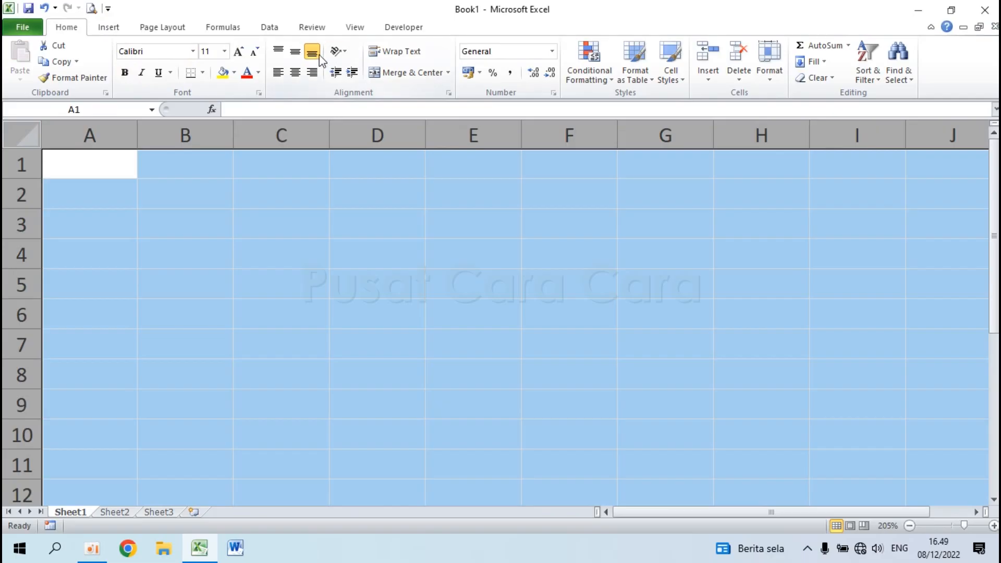
{"action": "left_click", "coordinate": [295, 54]}
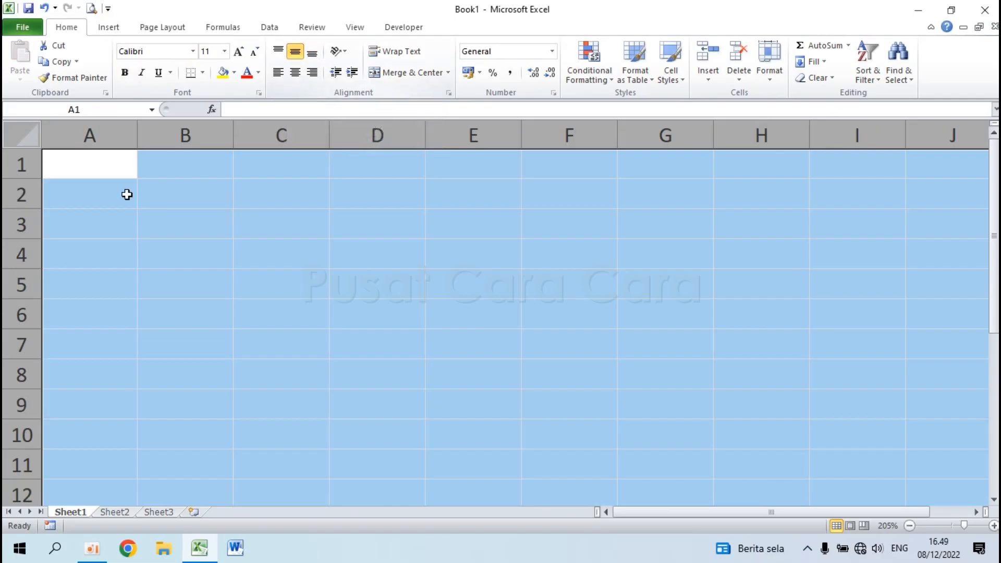
Enter the title line FORMULIR PENDAFTARAN in cell A1.
{"action": "left_click", "coordinate": [90, 174]}
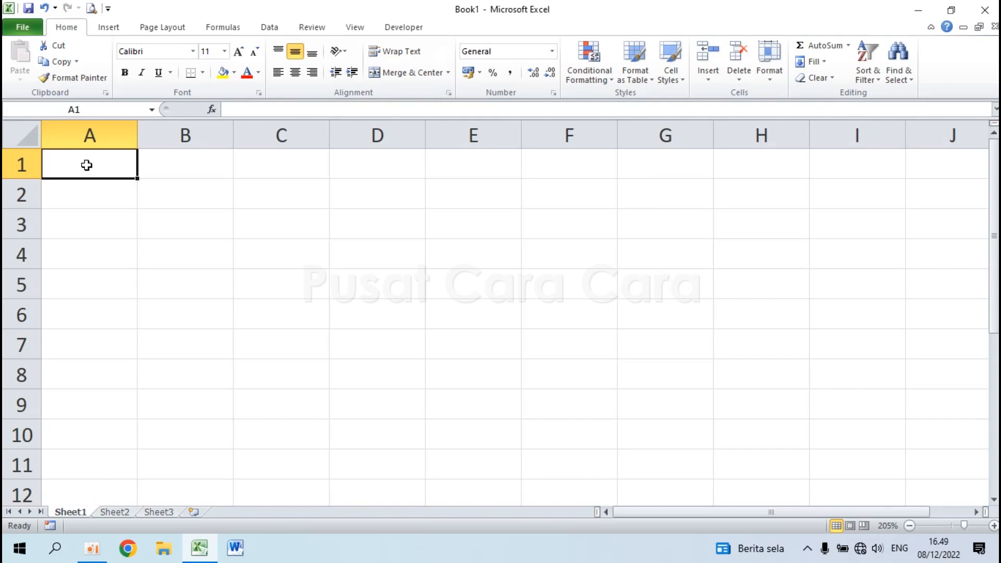
{"action": "type", "text": "for"}
{"action": "key", "text": "BackSpace"}
{"action": "key", "text": "BackSpace"}
{"action": "key", "text": "BackSpace"}
{"action": "type", "text": "FORMULIR "}
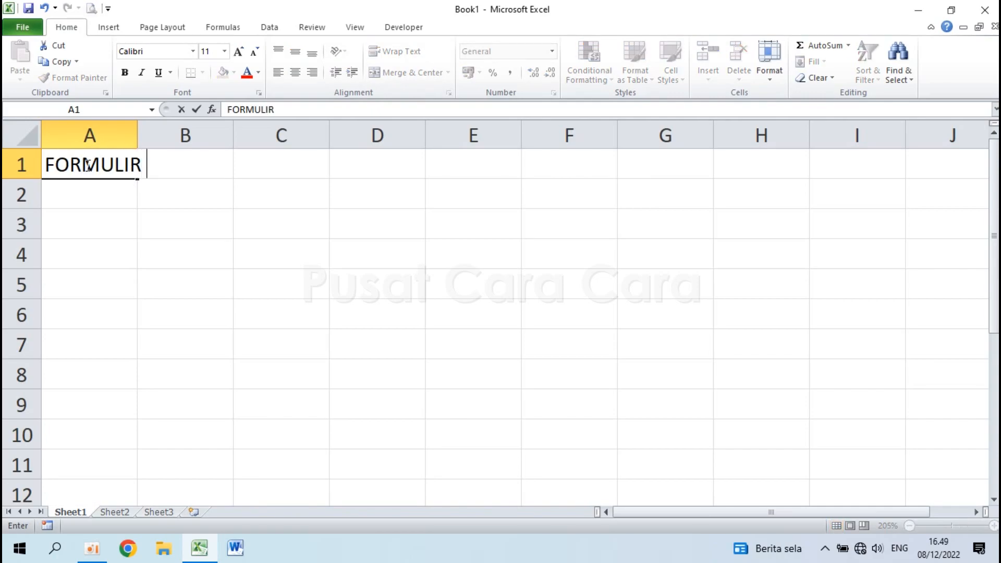
{"action": "type", "text": "PENDAFTARAN"}
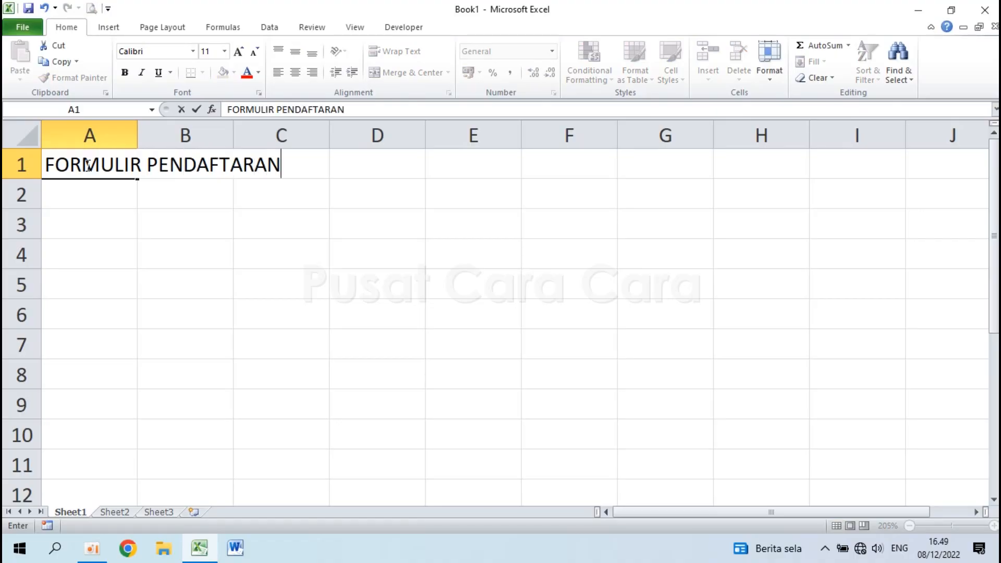
{"action": "key", "text": "Return"}
Enter SELEKSI MASUK KERJA in cell A2 and PT. PUSAT CARA CARA in cell A3.
{"action": "type", "text": "S"}
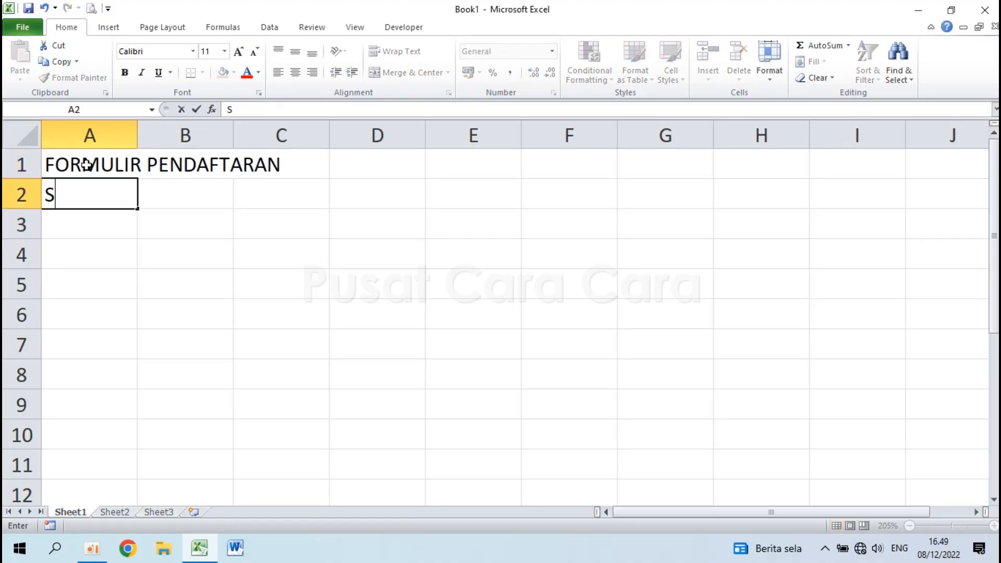
{"action": "type", "text": "ELEKSI MASUK KERJA"}
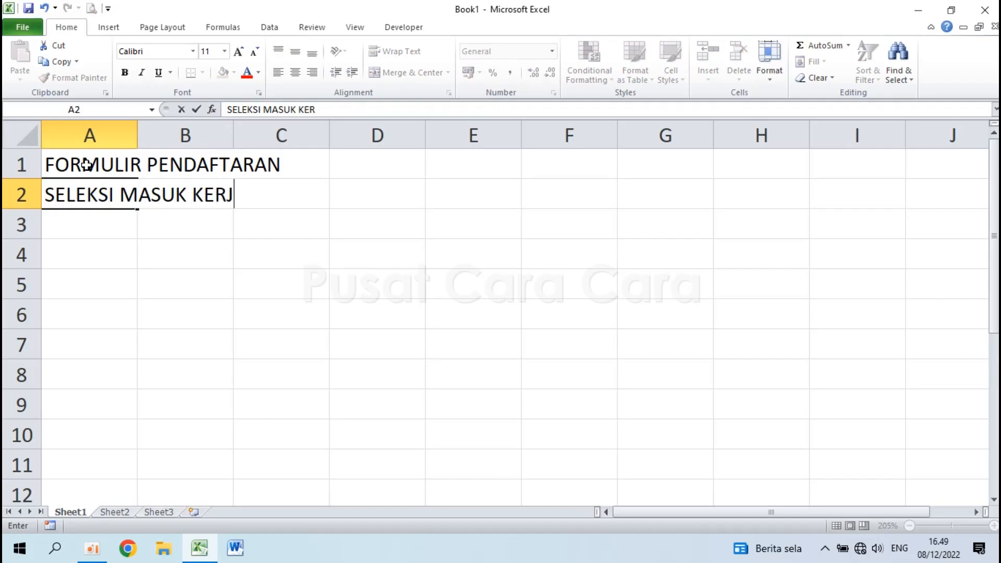
{"action": "key", "text": "Return"}
{"action": "type", "text": "PT. PUS"}
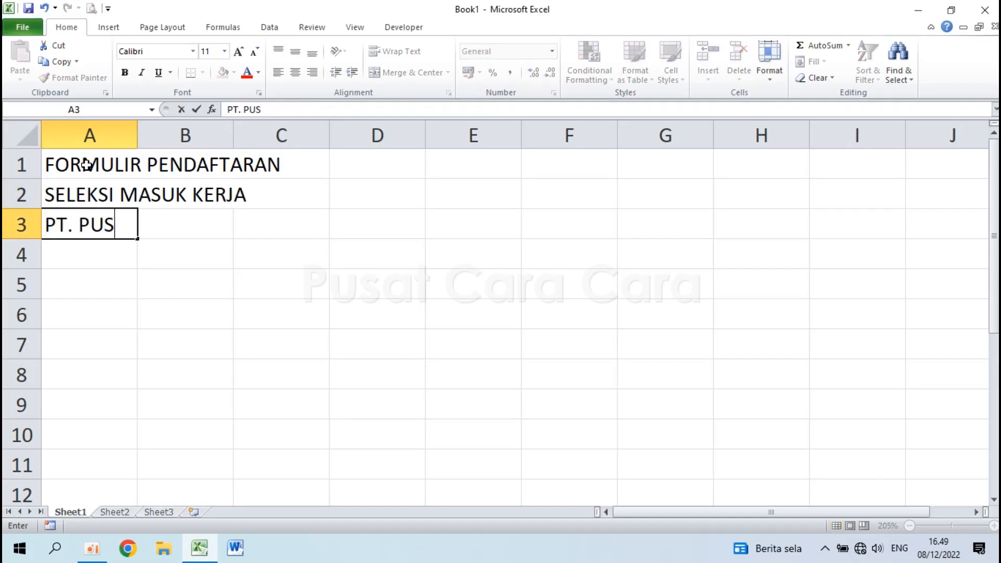
{"action": "type", "text": "AT CARA CAR"}
{"action": "key", "text": "BackSpace"}
{"action": "type", "text": "ARA"}
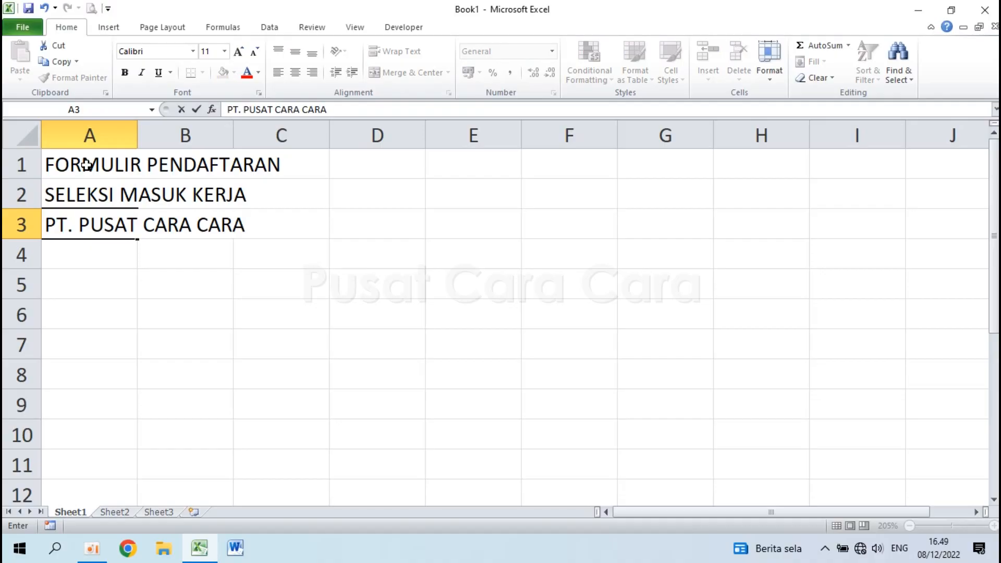
{"action": "key", "text": "Return"}
{"action": "key", "text": "Return"}
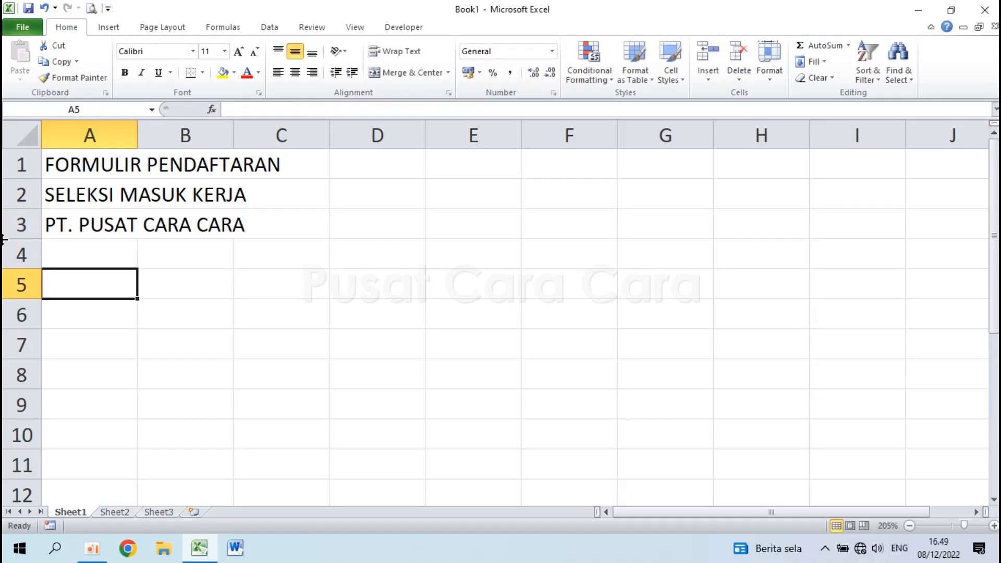
Set the width of column A to 22 so it can hold the form labels.
{"action": "left_click", "coordinate": [5, 254]}
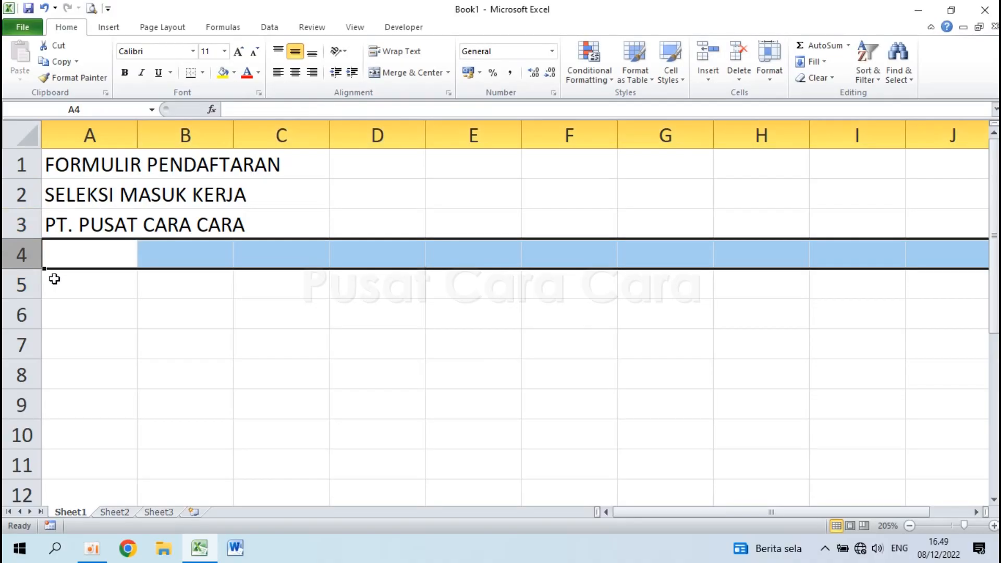
{"action": "left_click", "coordinate": [97, 286]}
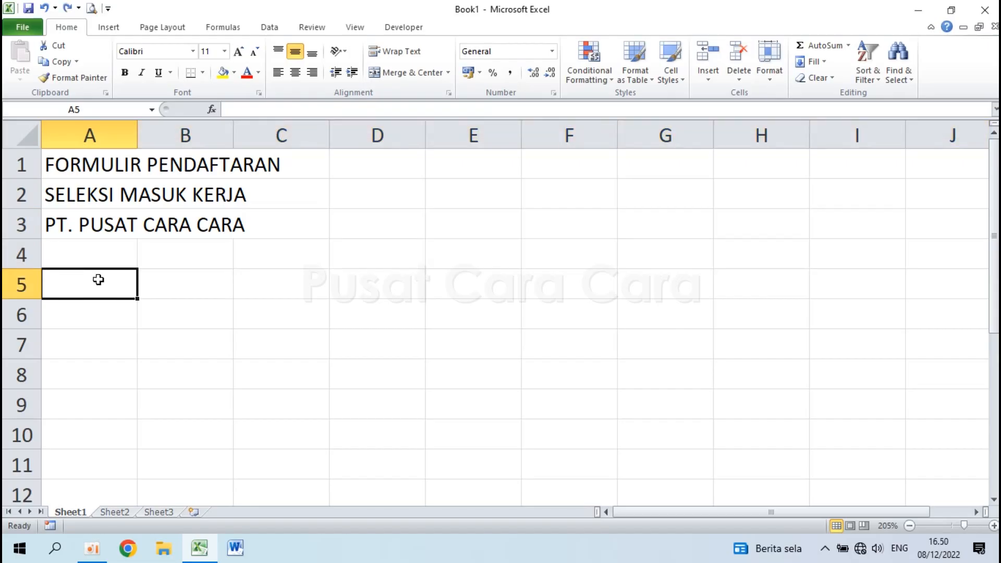
{"action": "right_click", "coordinate": [90, 134]}
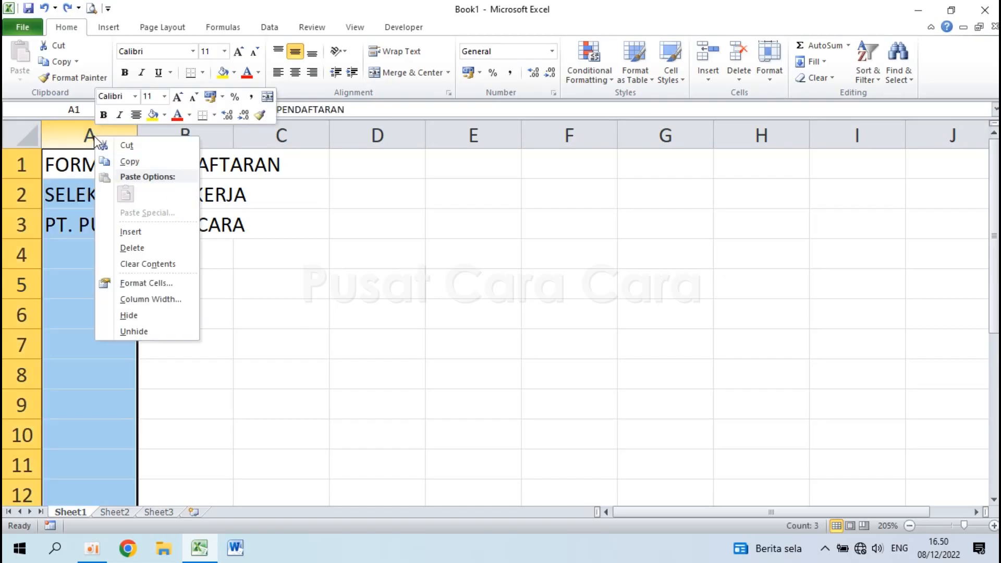
{"action": "left_click", "coordinate": [147, 299]}
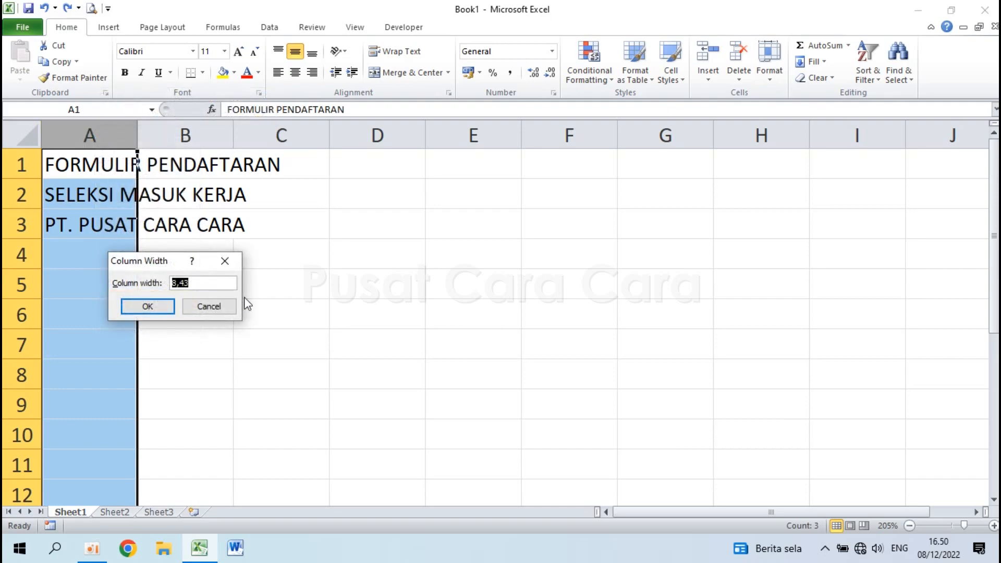
{"action": "type", "text": "22"}
{"action": "key", "text": "Return"}
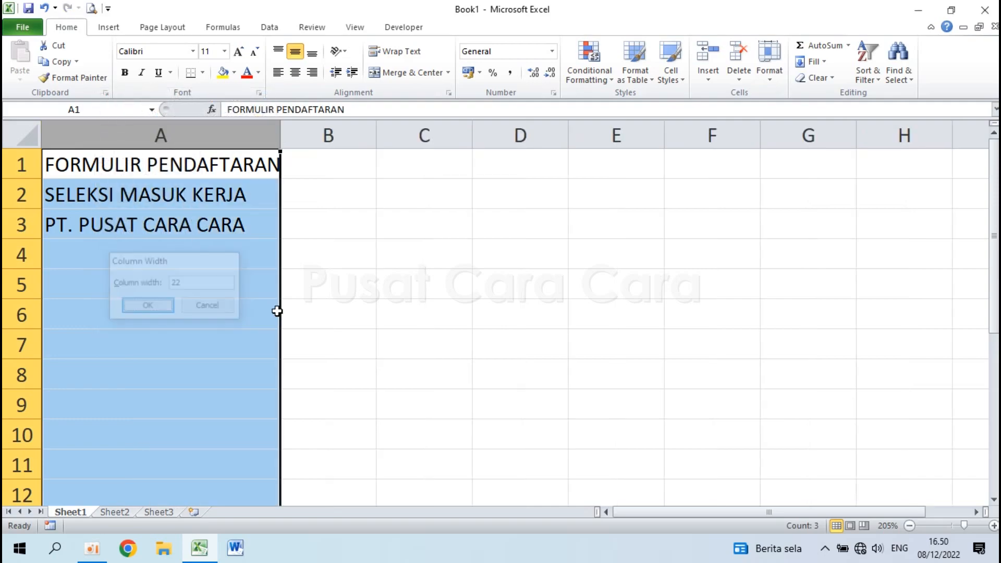
Narrow columns B and C by hand to small, box-like widths.
{"action": "left_click", "coordinate": [333, 163]}
{"action": "left_click_drag", "start_coordinate": [376, 134], "coordinate": [317, 135]}
{"action": "left_click_drag", "start_coordinate": [411, 135], "coordinate": [349, 135]}
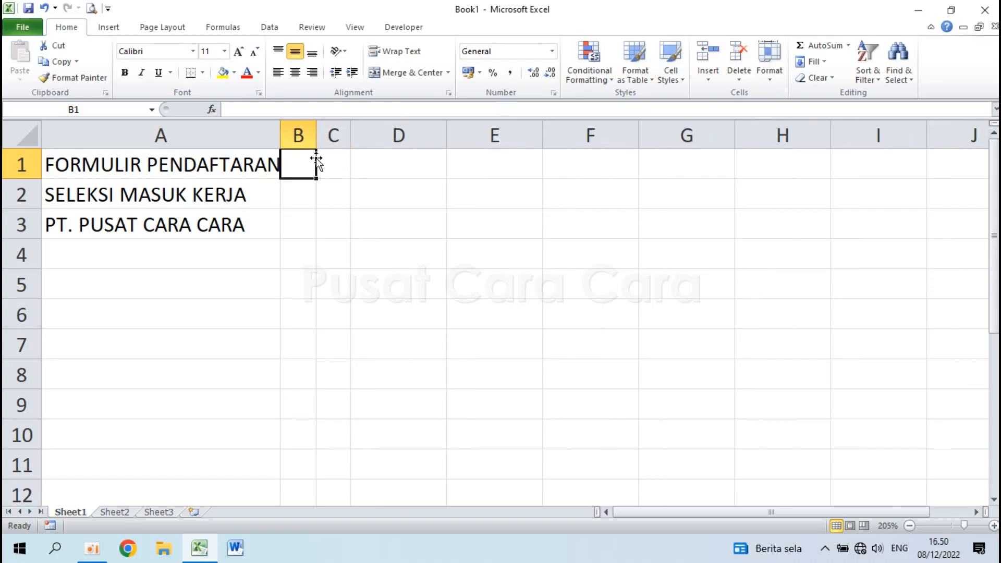
{"action": "left_click", "coordinate": [334, 165]}
{"action": "left_click", "coordinate": [409, 231]}
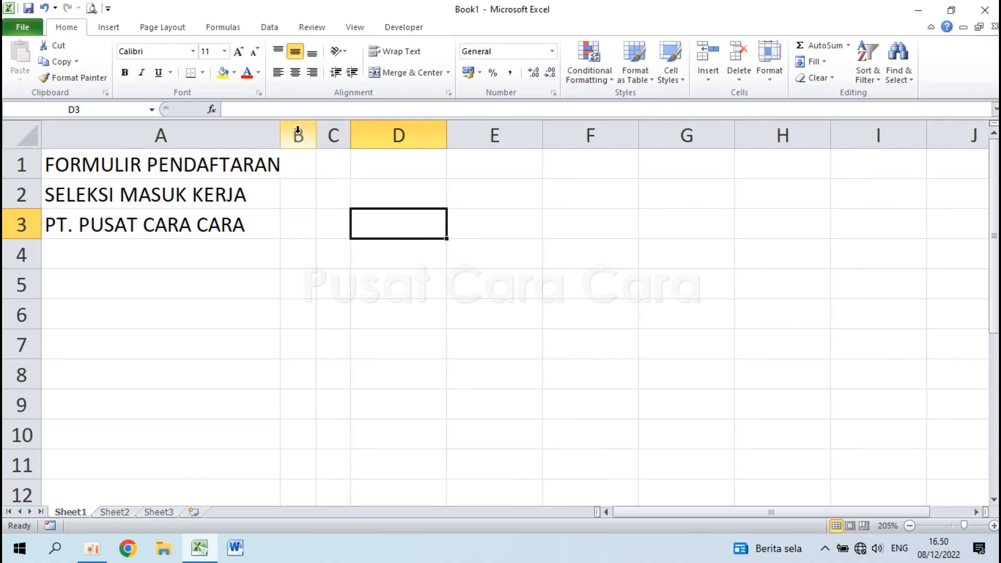
Set the width of columns B through X to 2,3 for the form's character boxes.
{"action": "left_click_drag", "start_coordinate": [299, 132], "coordinate": [716, 95]}
{"action": "left_click_drag", "start_coordinate": [776, 118], "coordinate": [750, 133]}
{"action": "right_click", "coordinate": [500, 131]}
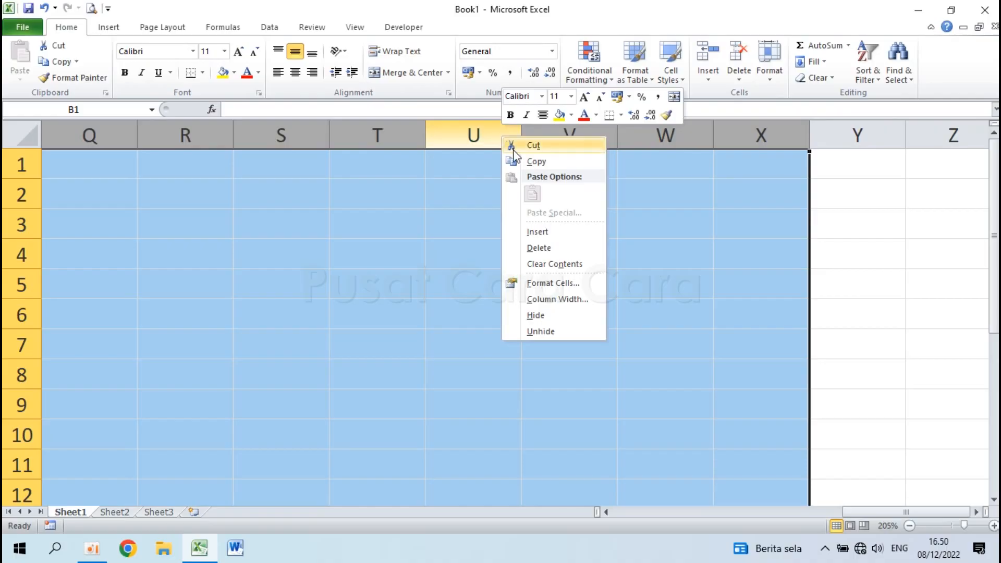
{"action": "left_click", "coordinate": [563, 304]}
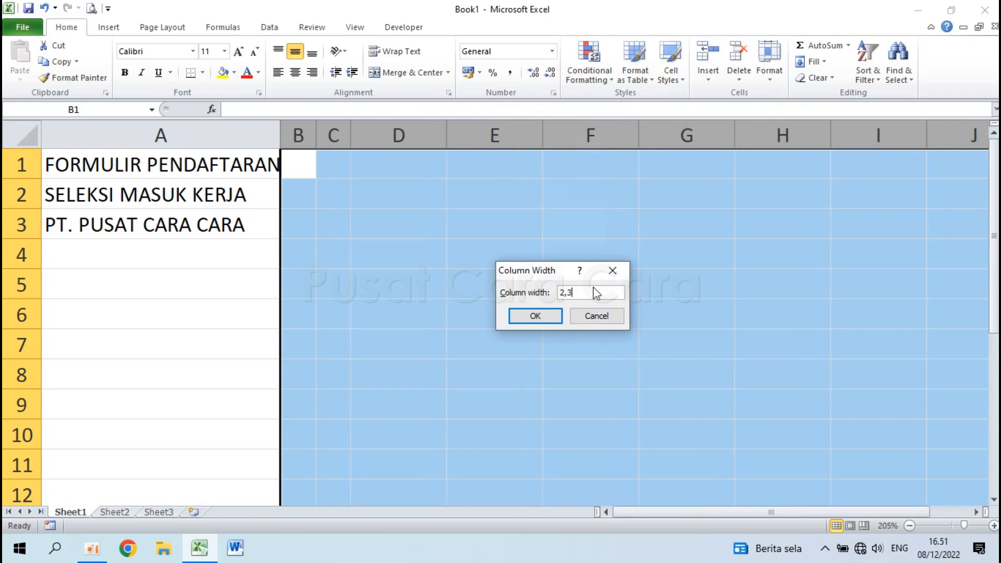
{"action": "key", "text": "Return"}
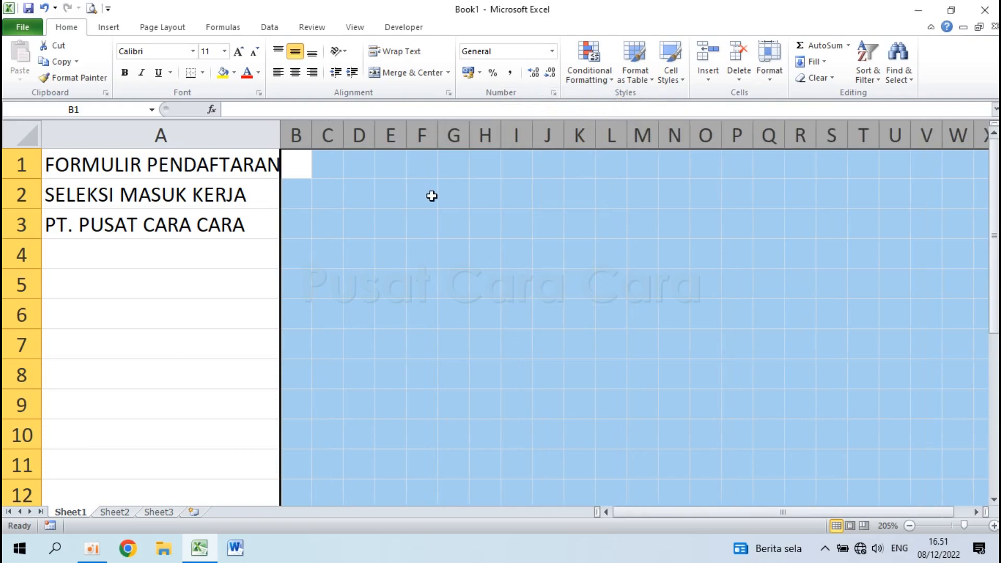
{"action": "left_click", "coordinate": [431, 194]}
{"action": "left_click", "coordinate": [466, 169]}
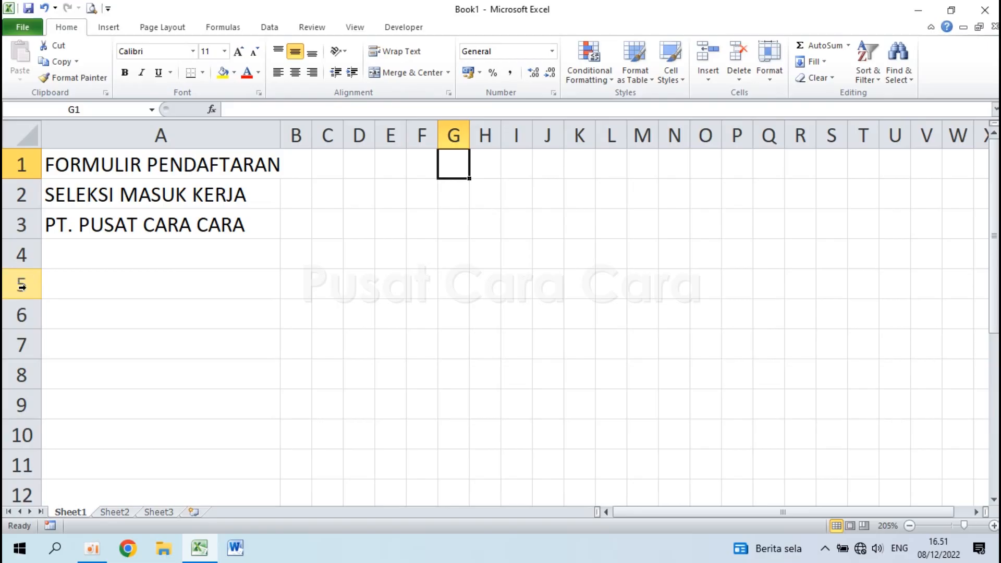
Set the height of row 5 to 15,75 for the first form entry line.
{"action": "left_click", "coordinate": [92, 284]}
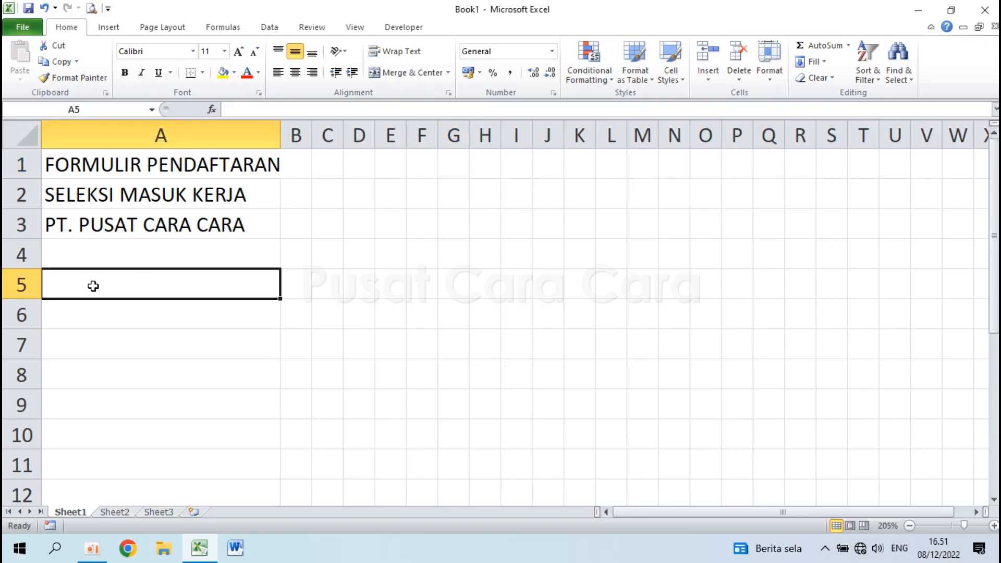
{"action": "right_click", "coordinate": [21, 284]}
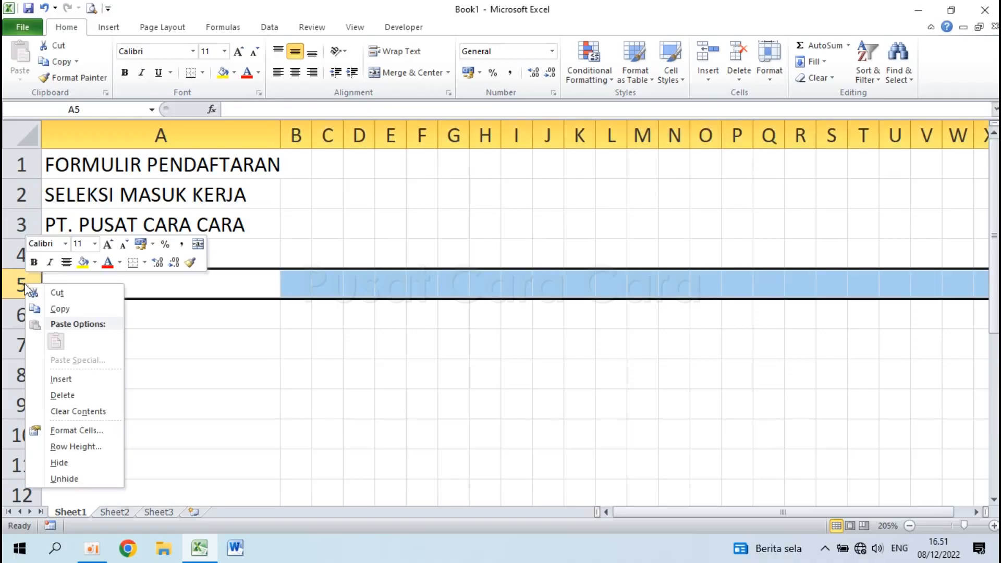
{"action": "left_click", "coordinate": [83, 447]}
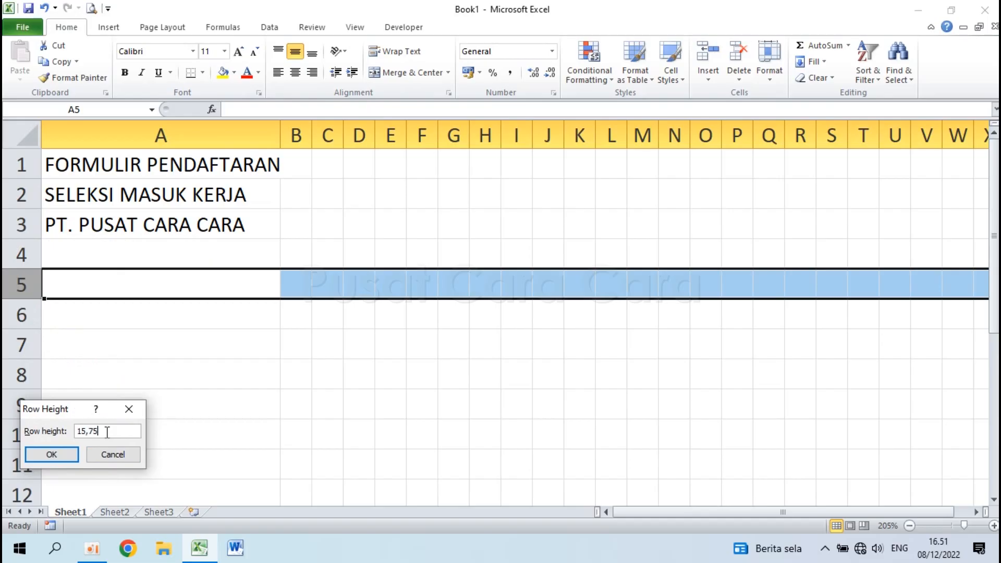
{"action": "key", "text": "Return"}
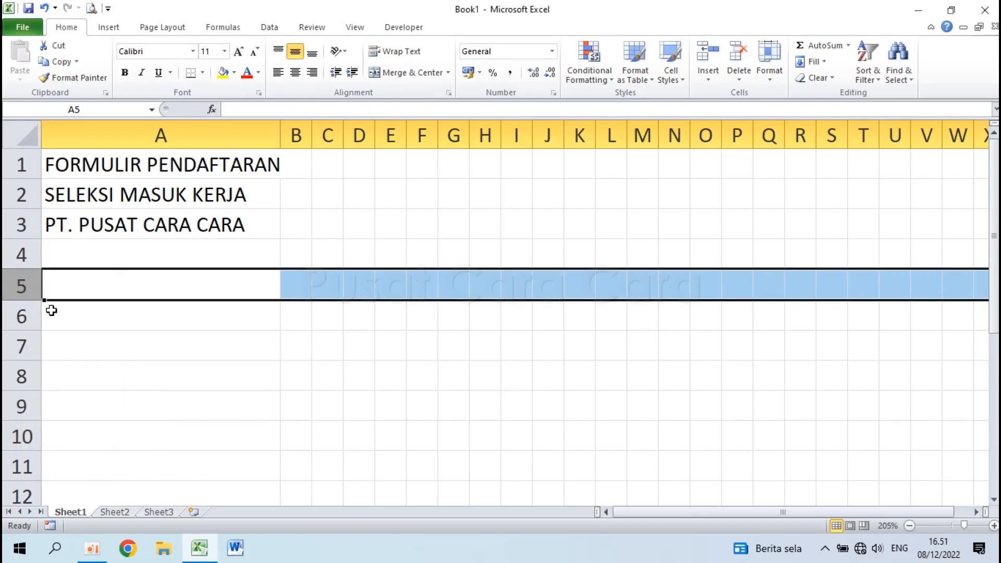
Set the height of row 6 to 5 as a narrow spacer below the first entry line.
{"action": "right_click", "coordinate": [21, 315]}
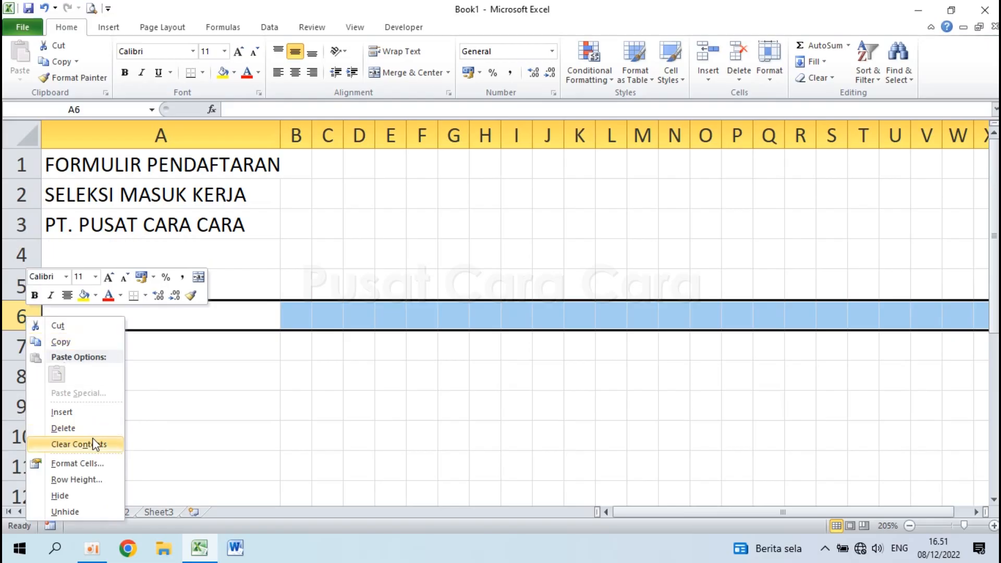
{"action": "left_click", "coordinate": [73, 480]}
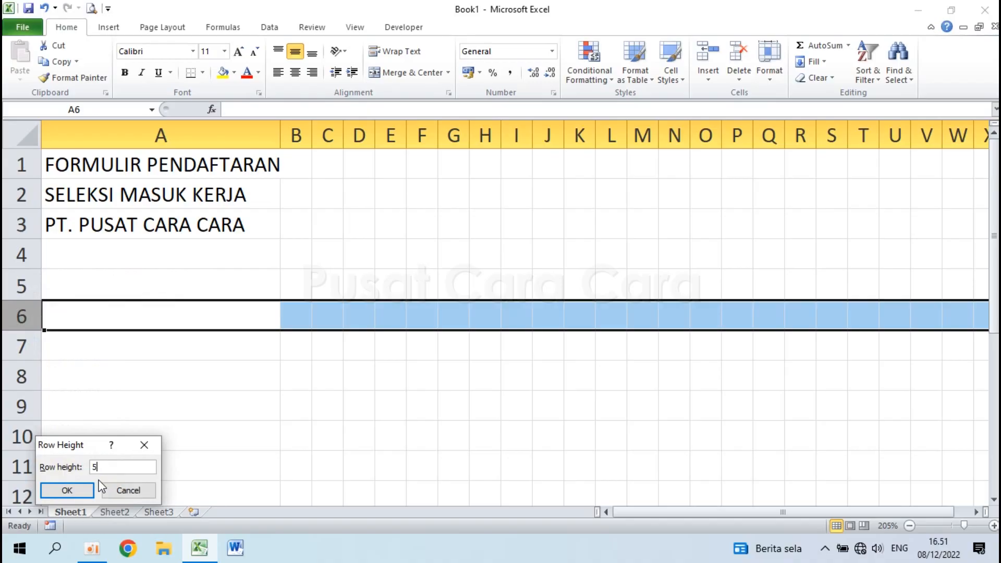
{"action": "key", "text": "Return"}
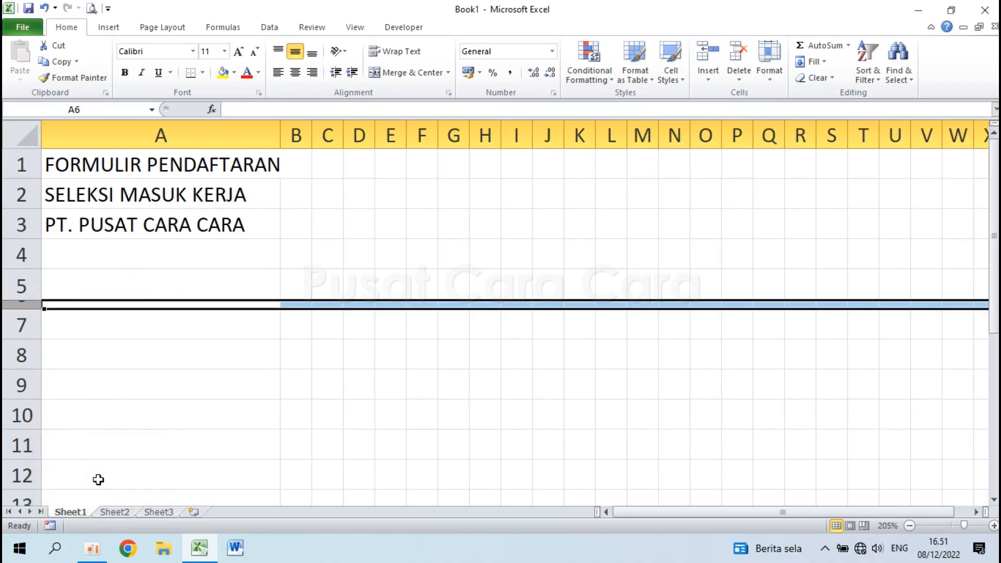
{"action": "left_click", "coordinate": [90, 286]}
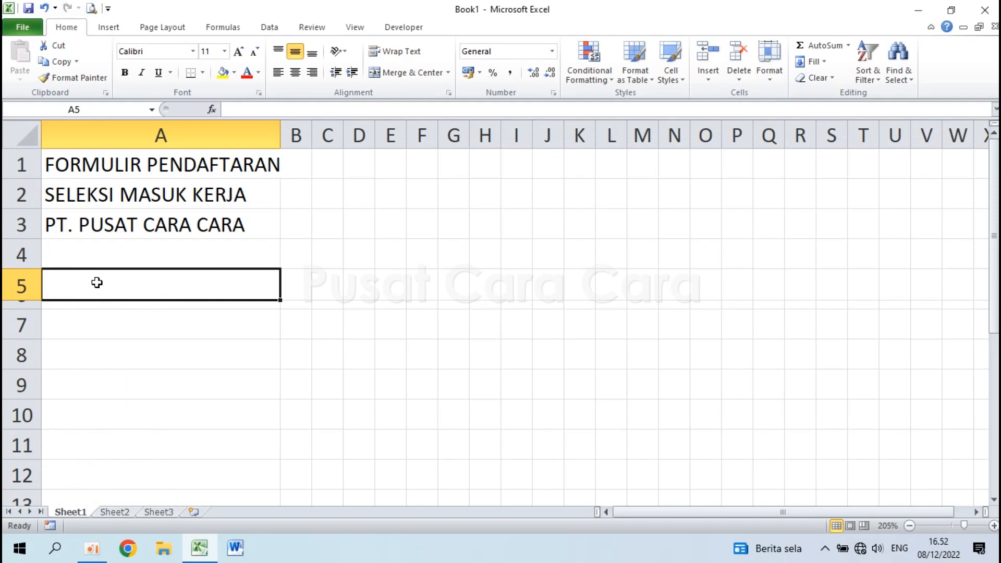
{"action": "left_click", "coordinate": [92, 320]}
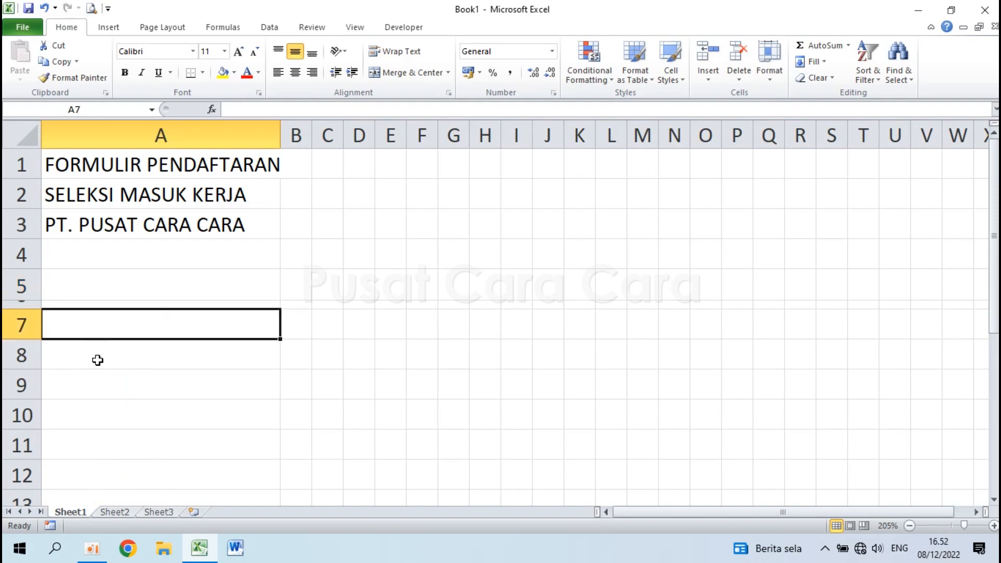
{"action": "left_click", "coordinate": [97, 386]}
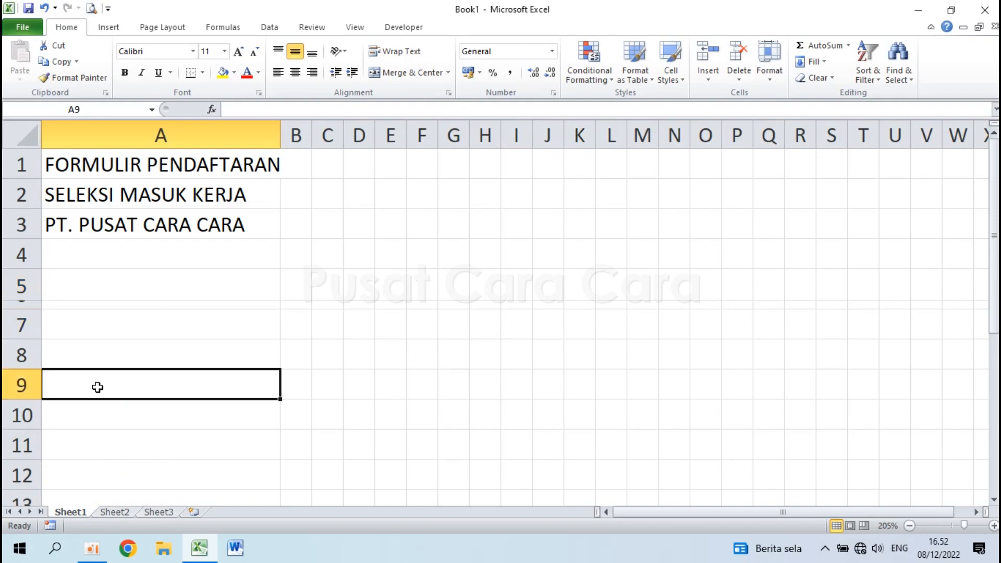
{"action": "left_click", "coordinate": [27, 305]}
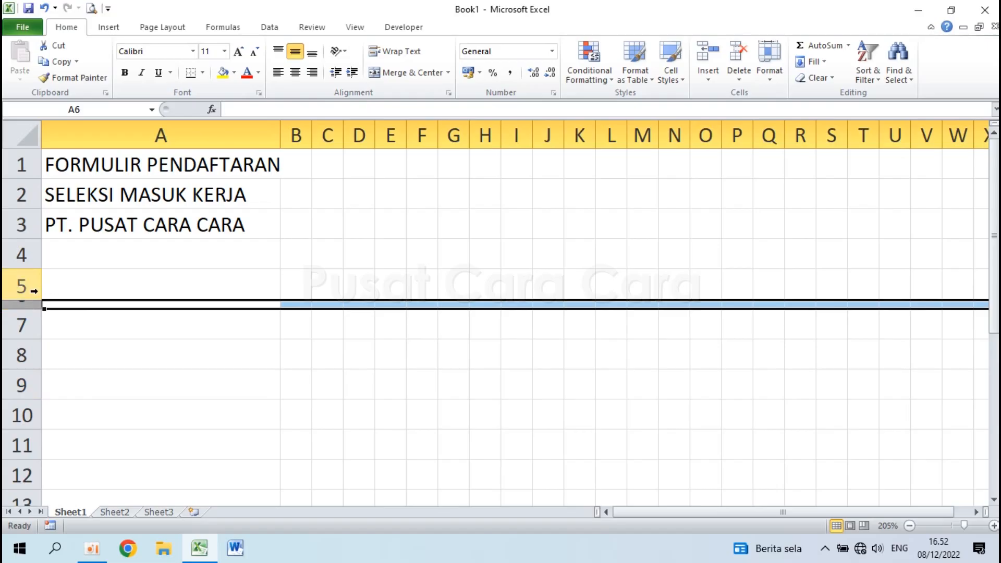
{"action": "left_click", "coordinate": [23, 285]}
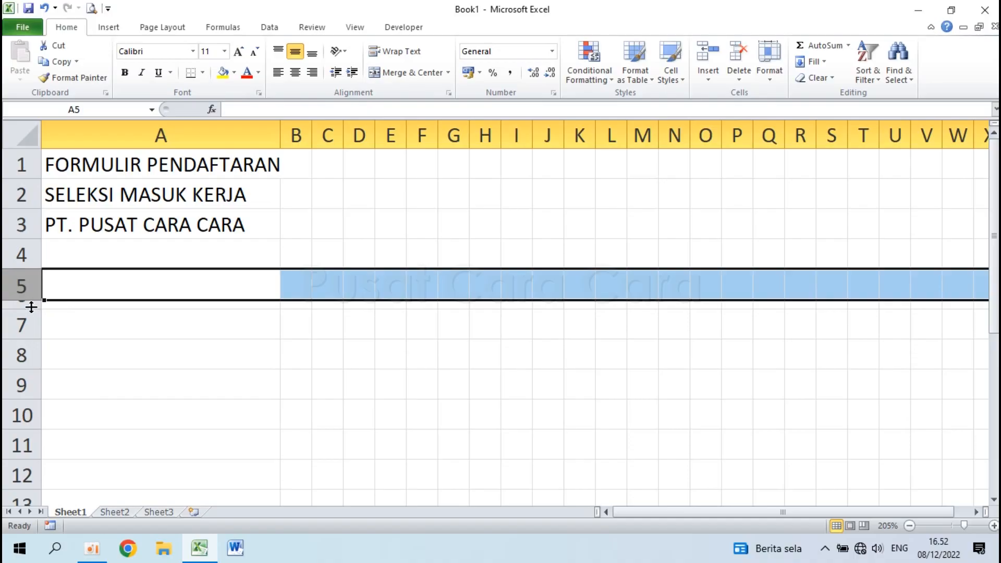
{"action": "left_click", "coordinate": [26, 304]}
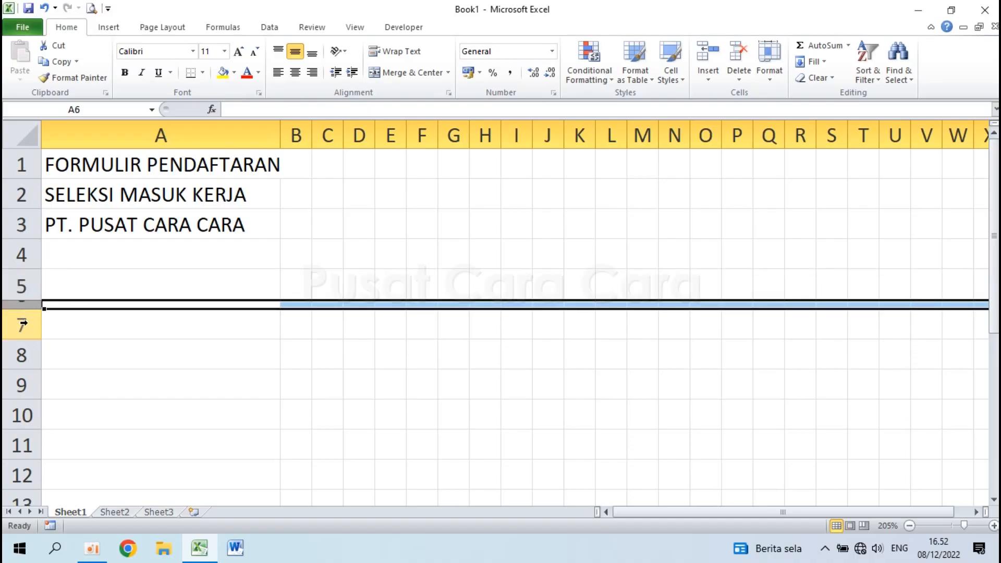
{"action": "left_click", "coordinate": [21, 324]}
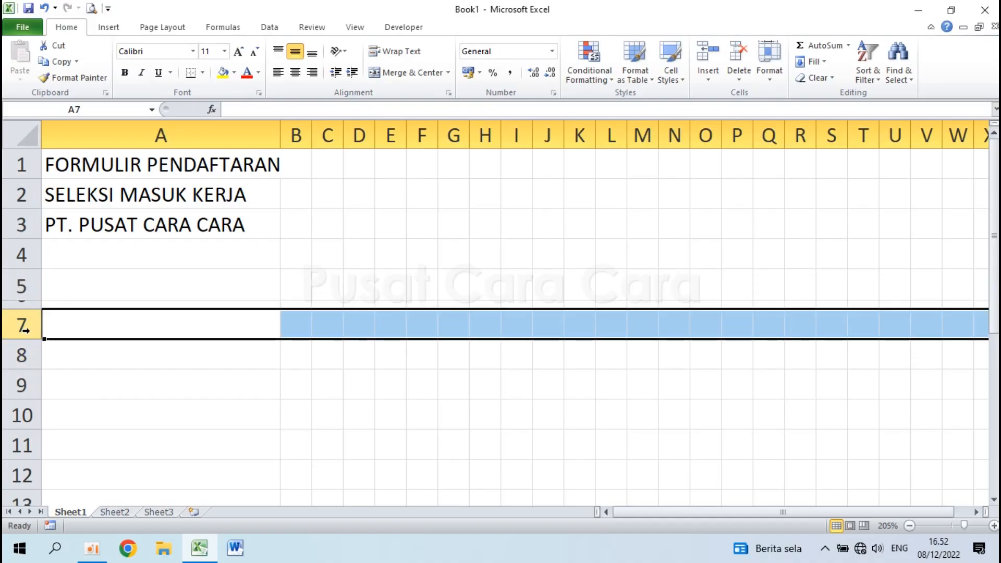
{"action": "left_click", "coordinate": [21, 355]}
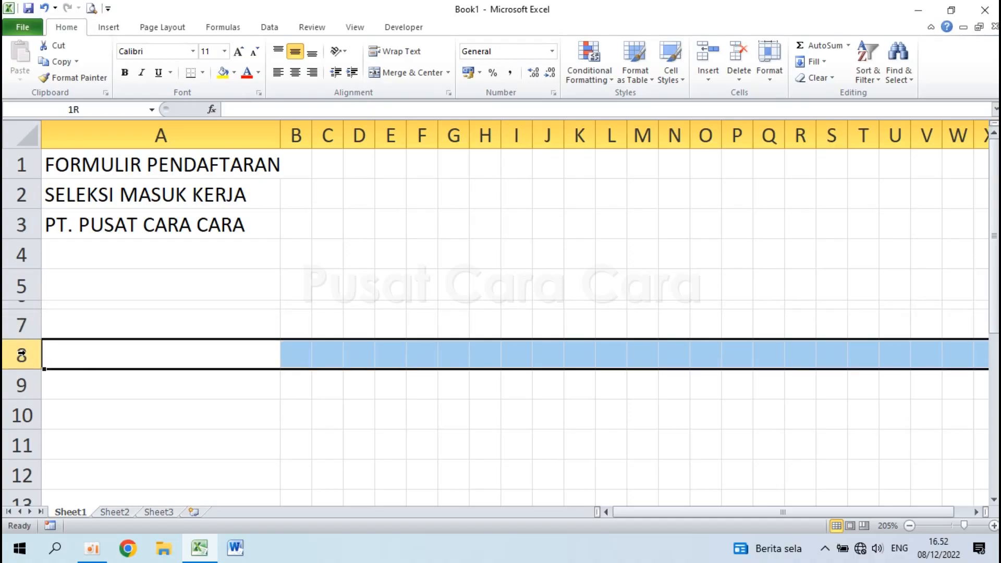
{"action": "left_click", "coordinate": [20, 285]}
{"action": "left_click_drag", "start_coordinate": [18, 295], "coordinate": [18, 306]}
{"action": "left_click", "coordinate": [100, 330]}
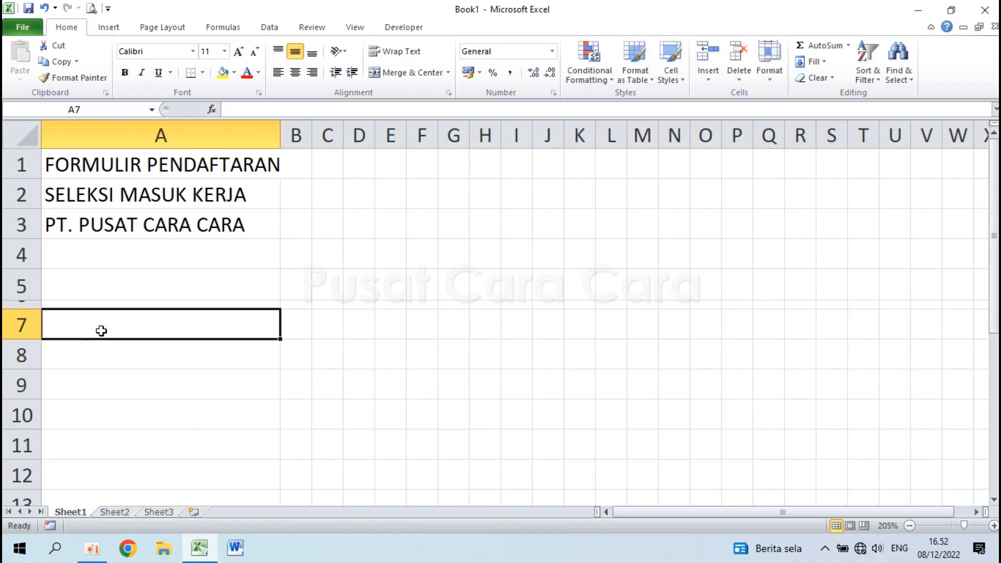
Copy the row heights of rows 5 and 6 with Format Painter onto the rows from row 7 down past row 30.
{"action": "left_click", "coordinate": [20, 286]}
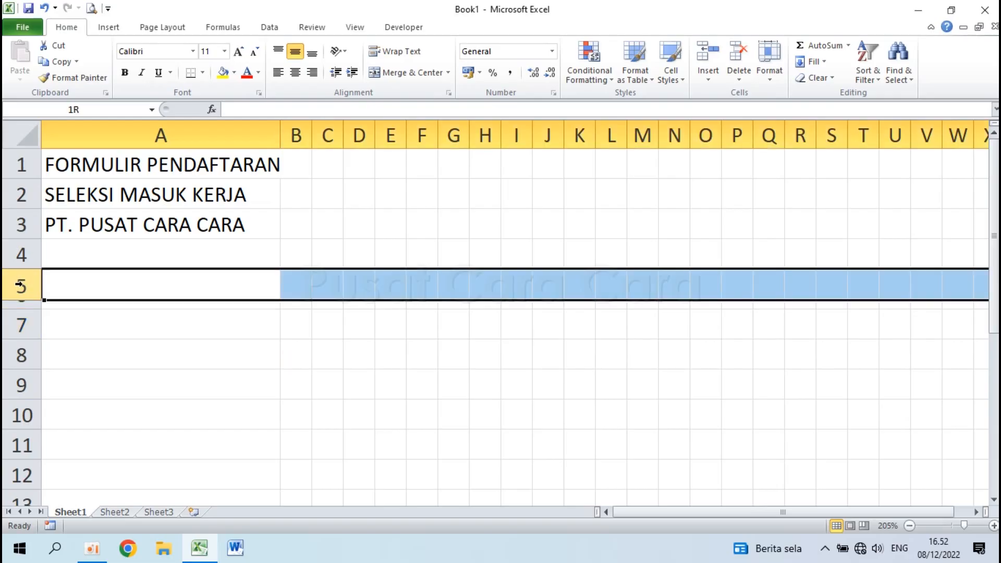
{"action": "left_click_drag", "start_coordinate": [20, 296], "coordinate": [12, 307]}
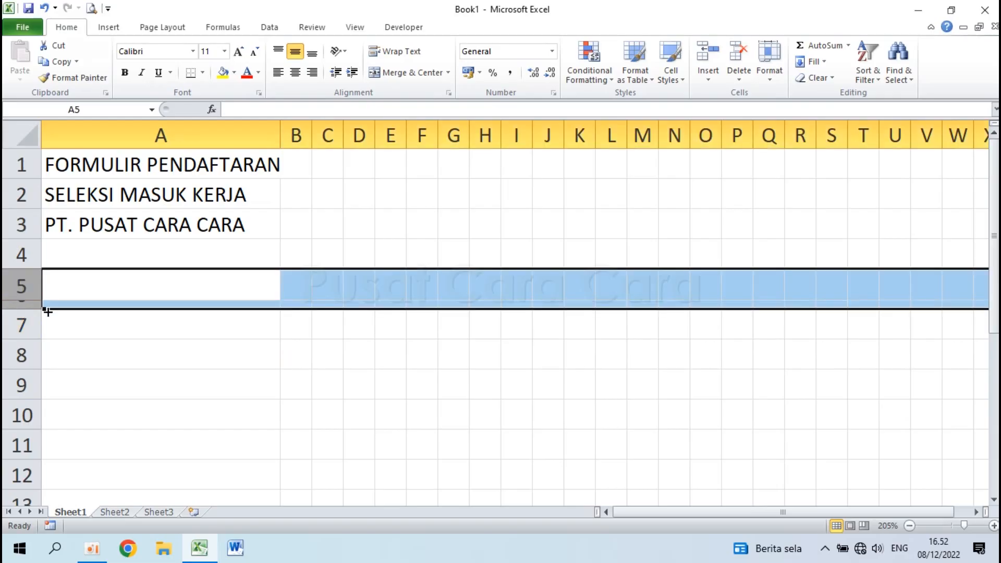
{"action": "left_click", "coordinate": [73, 77]}
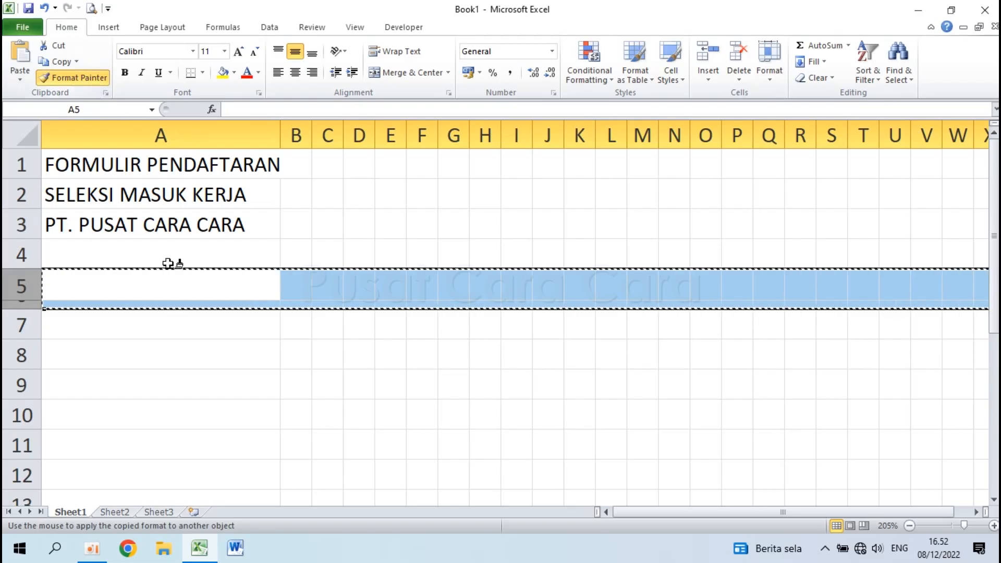
{"action": "mouse_move", "coordinate": [23, 325]}
{"action": "left_mouse_down"}
{"action": "mouse_move", "coordinate": [25, 542]}
{"action": "mouse_move", "coordinate": [26, 448]}
{"action": "left_mouse_up"}
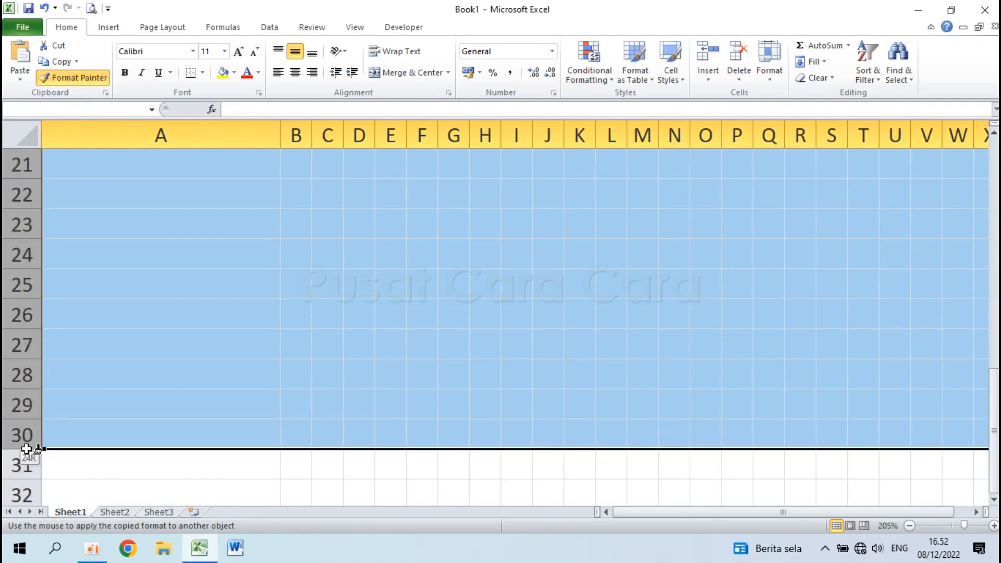
{"action": "mouse_move", "coordinate": [26, 448]}
{"action": "left_mouse_down"}
{"action": "mouse_move", "coordinate": [23, 514]}
{"action": "mouse_move", "coordinate": [25, 425]}
{"action": "mouse_move", "coordinate": [29, 494]}
{"action": "left_mouse_up"}
{"action": "left_click", "coordinate": [151, 328]}
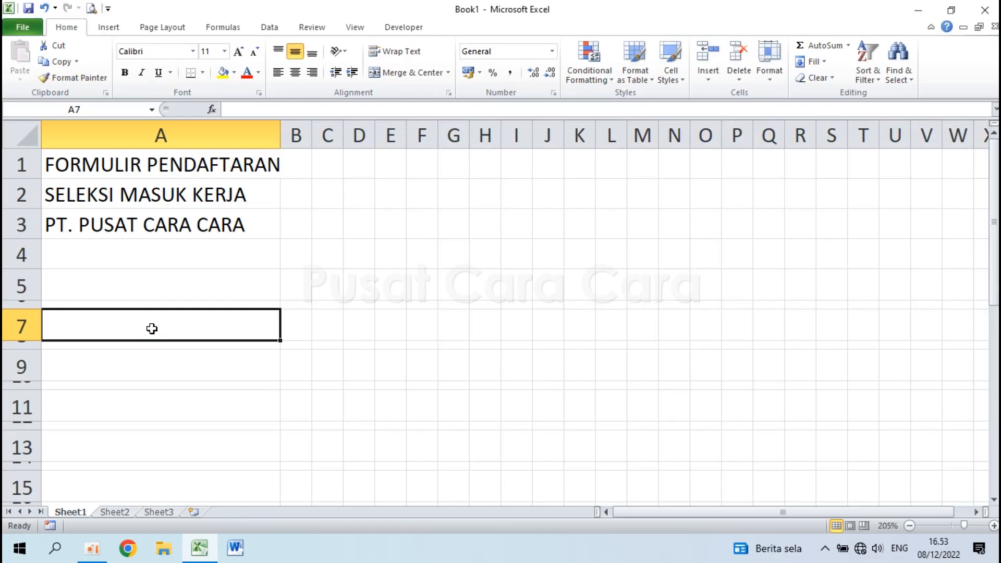
{"action": "scroll", "coordinate": [152, 328], "scroll_direction": "down", "scroll_amount": 1}
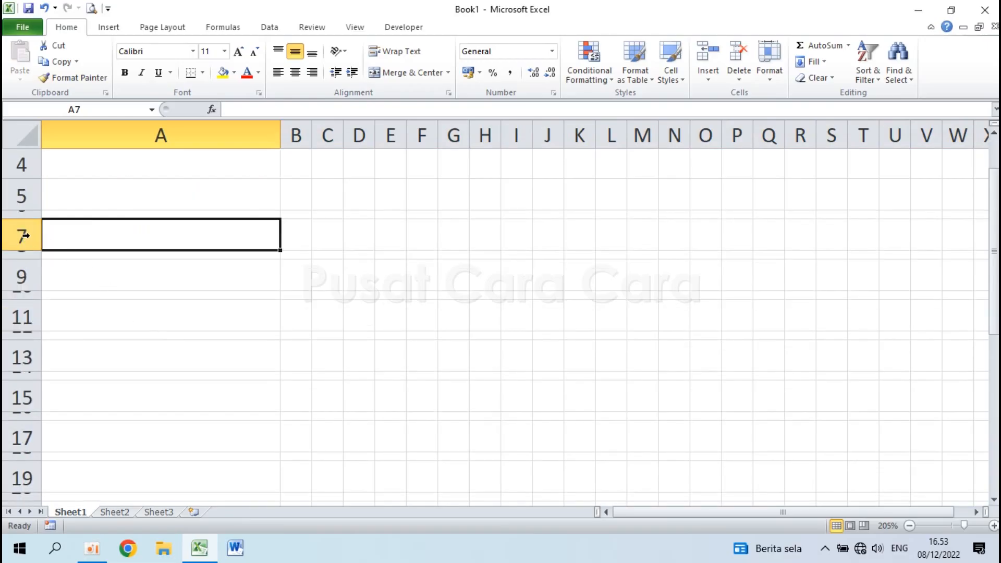
{"action": "left_click_drag", "start_coordinate": [21, 201], "coordinate": [21, 257]}
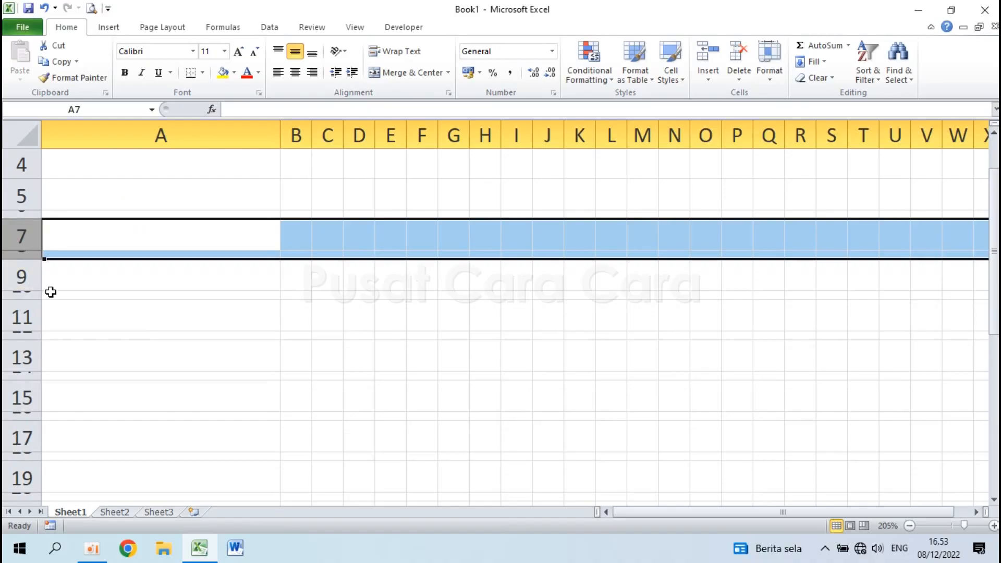
{"action": "left_click", "coordinate": [107, 289]}
{"action": "scroll", "coordinate": [108, 289], "scroll_direction": "up", "scroll_amount": 1}
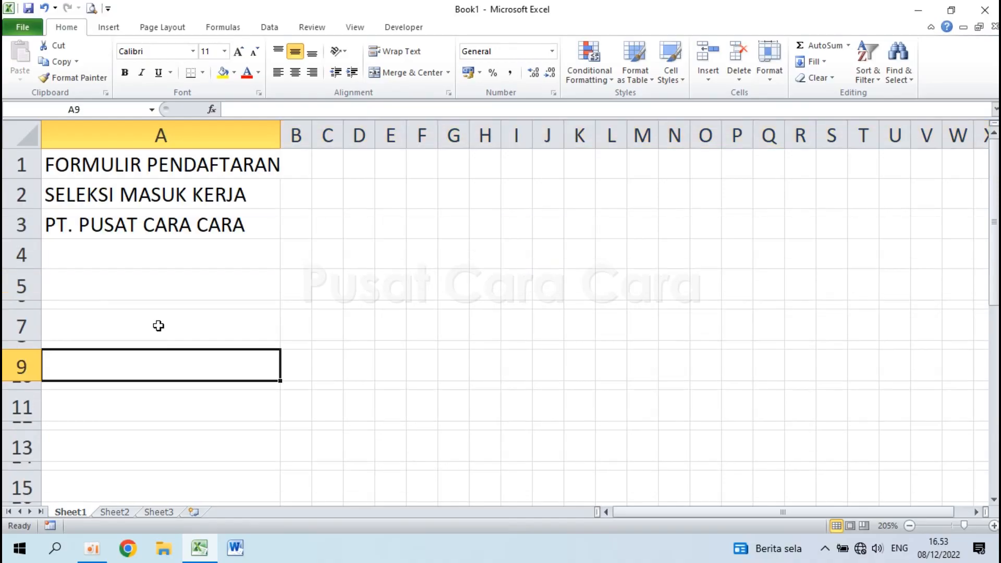
Enter the label "Nama Lengkap" in cell A5 as the first form field.
{"action": "left_click", "coordinate": [111, 286]}
{"action": "type", "text": "Nama L"}
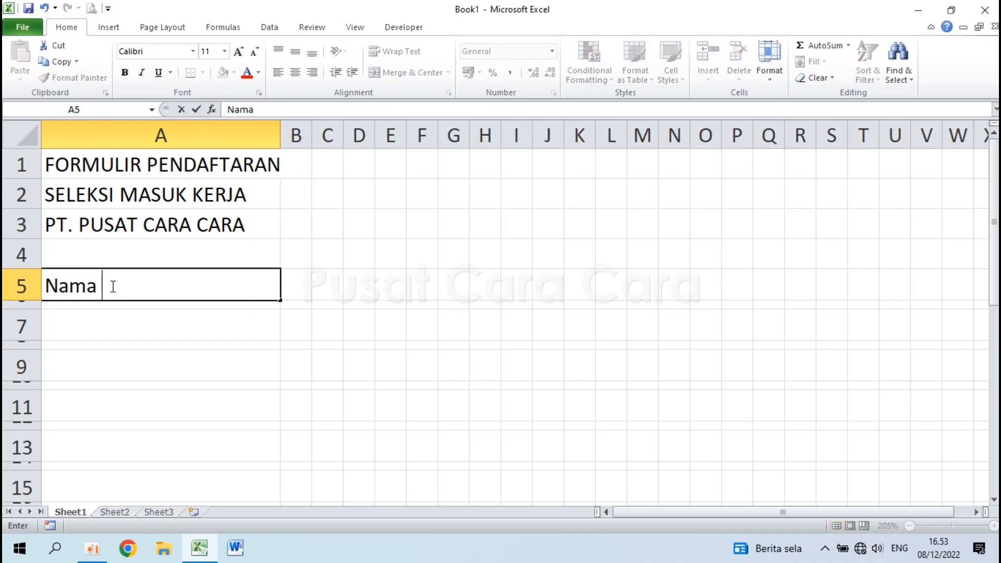
{"action": "type", "text": "engkap"}
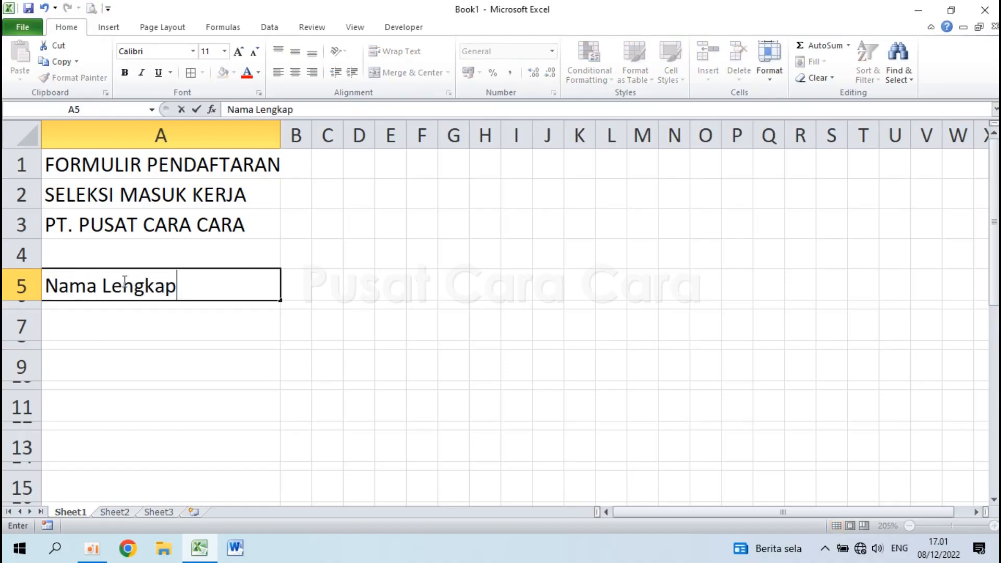
{"action": "key", "text": "Return"}
{"action": "key", "text": "Return"}
{"action": "left_click", "coordinate": [296, 281]}
{"action": "left_click_drag", "start_coordinate": [297, 282], "coordinate": [563, 283]}
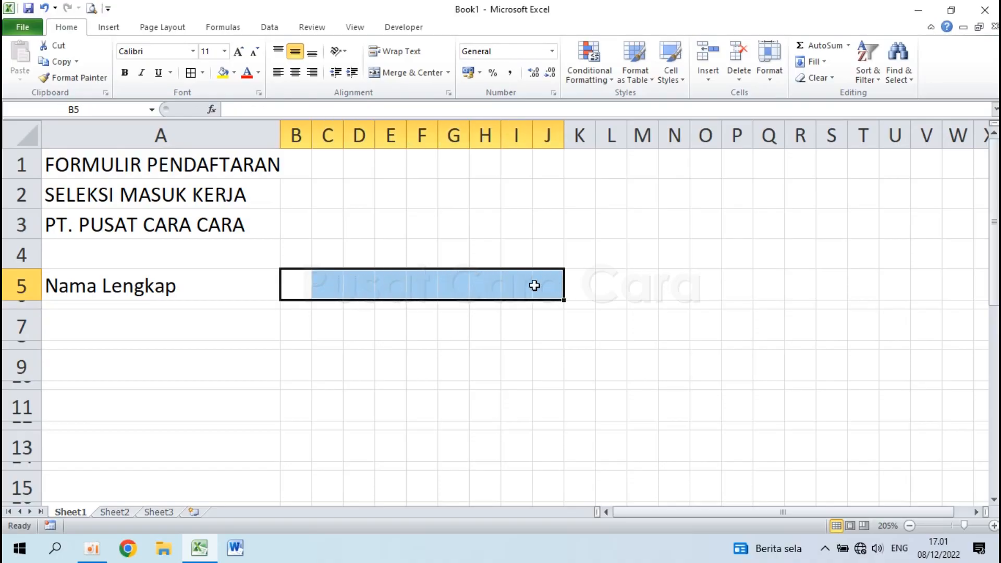
Enter the labels "NIK" in cell A7 and "Tempat Lahir" in cell A9.
{"action": "left_click", "coordinate": [121, 323]}
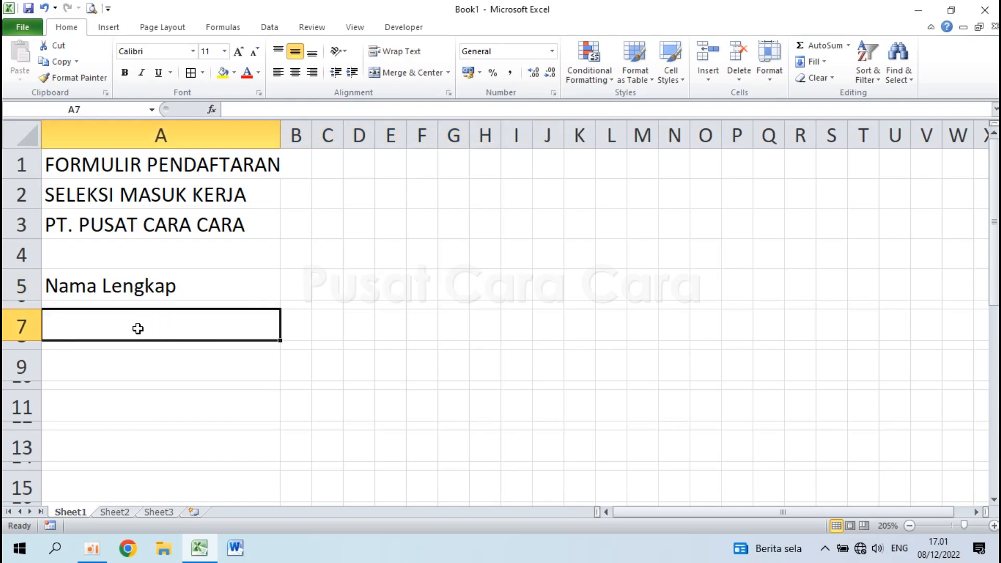
{"action": "type", "text": "NIK"}
{"action": "key", "text": "Return"}
{"action": "type", "text": "T"}
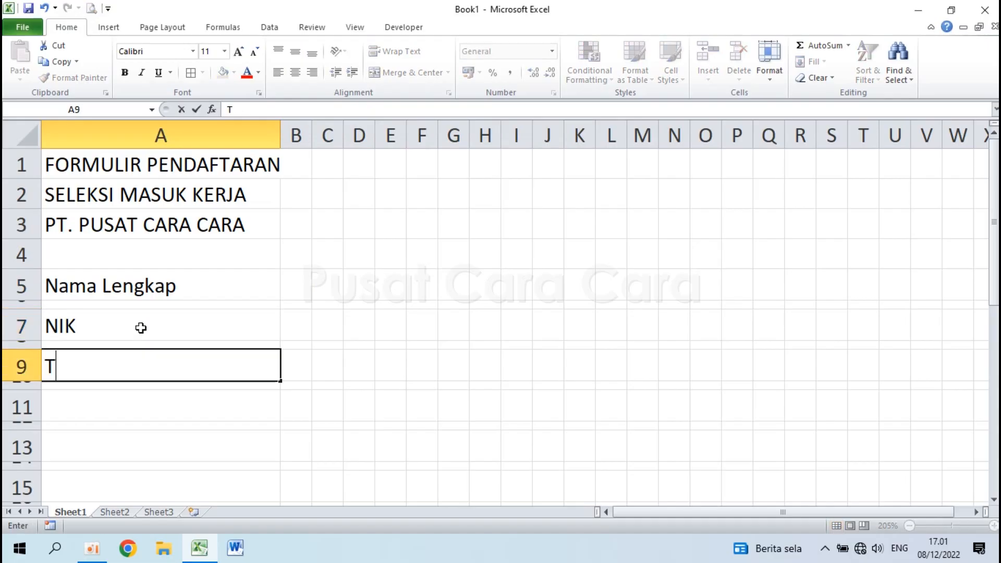
{"action": "type", "text": "empat Lahir"}
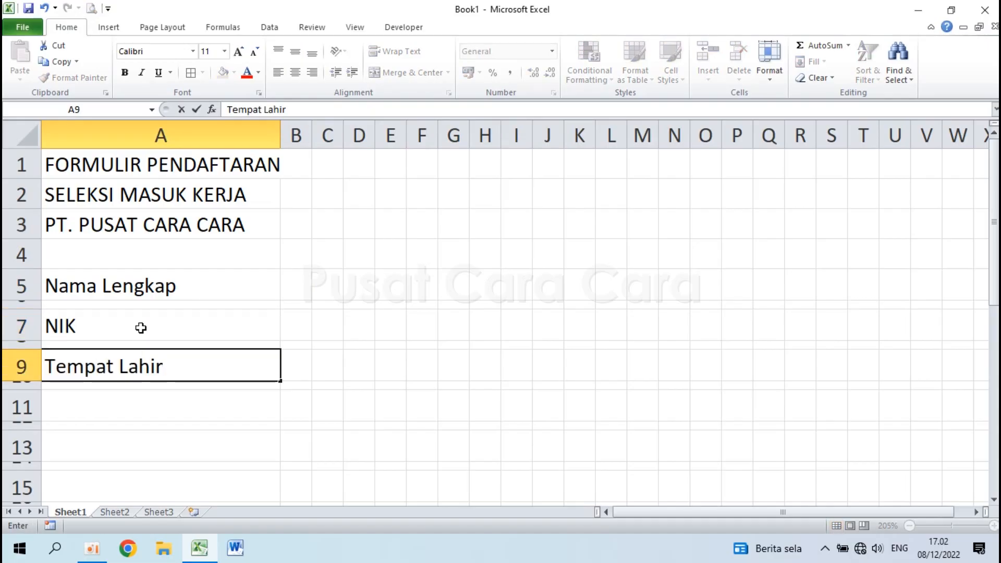
{"action": "key", "text": "Return"}
Enter the labels "Tanggal Lahir" in cell A11 and "Jenis Kelamin" in cell A13.
{"action": "type", "text": "Tanggal Lahir"}
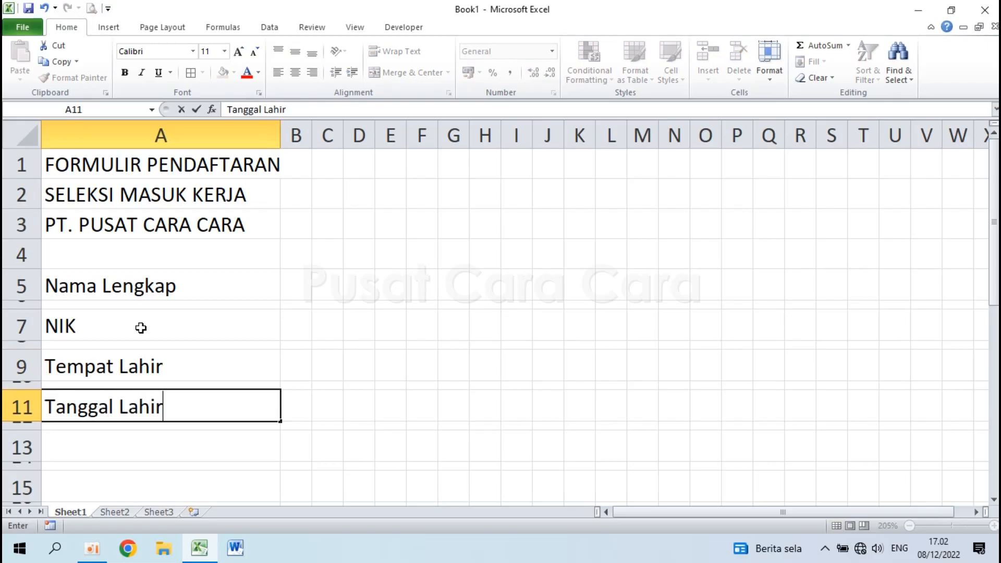
{"action": "key", "text": "Return"}
{"action": "type", "text": "Jenis Kelamin"}
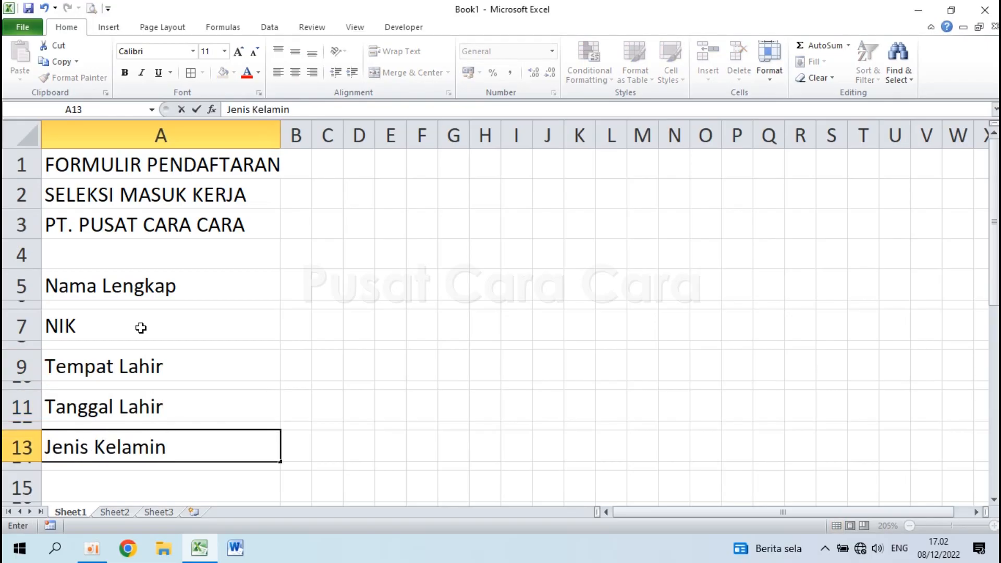
{"action": "key", "text": "Return"}
{"action": "key", "text": "Return"}
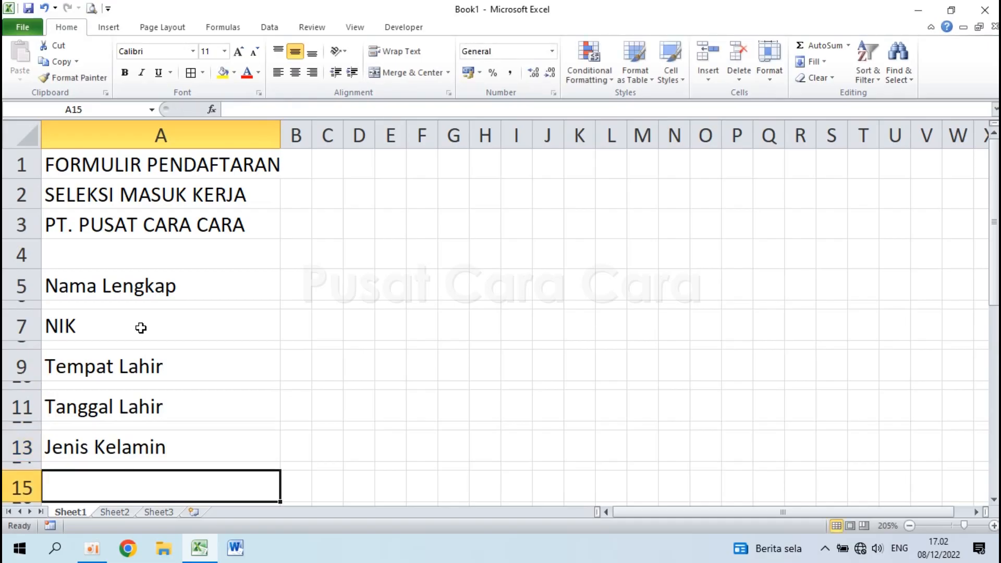
Enter the labels "No. HP/Whatsapp" in cell A15 and "Pendidikan Terakhir" in cell A17.
{"action": "type", "text": "No. HP"}
{"action": "type", "text": "/Whatsapp"}
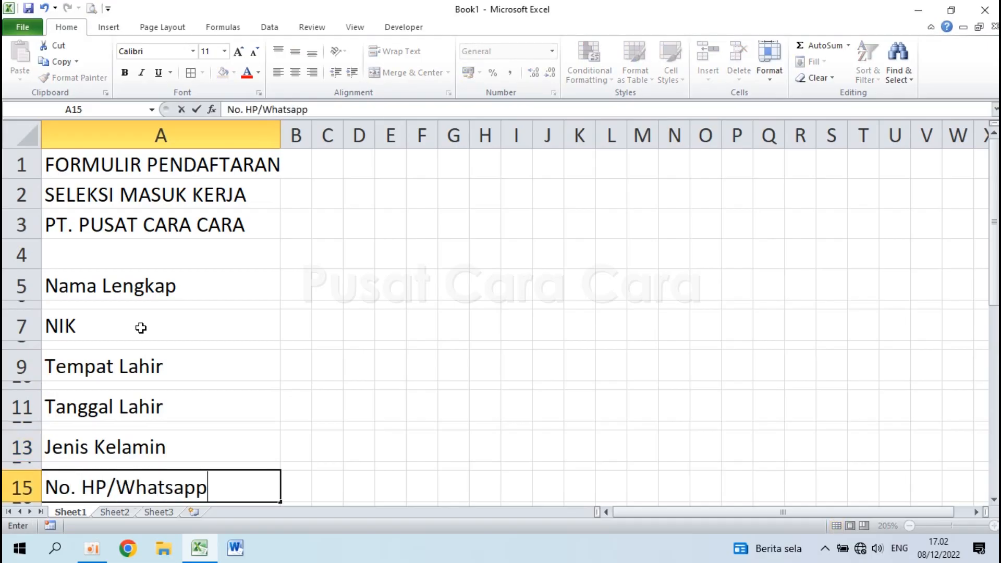
{"action": "key", "text": "Return"}
{"action": "key", "text": "Return"}
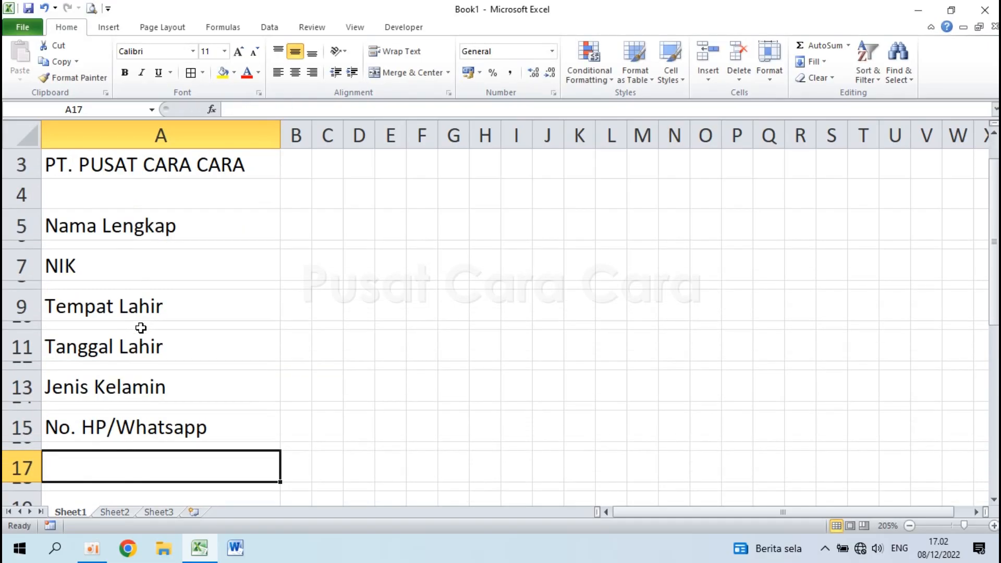
{"action": "type", "text": "Pendidikan Terakhir"}
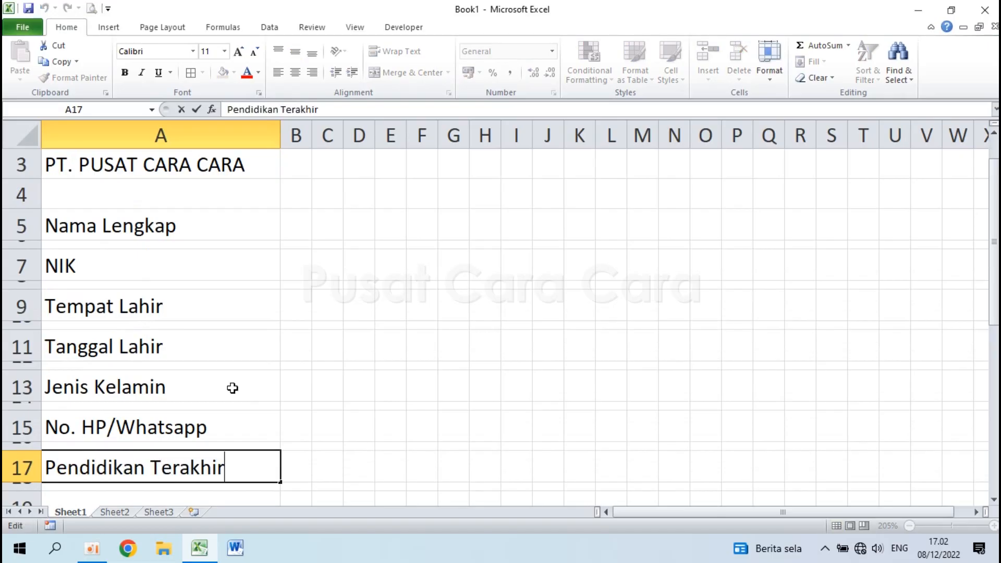
{"action": "key", "text": "Return"}
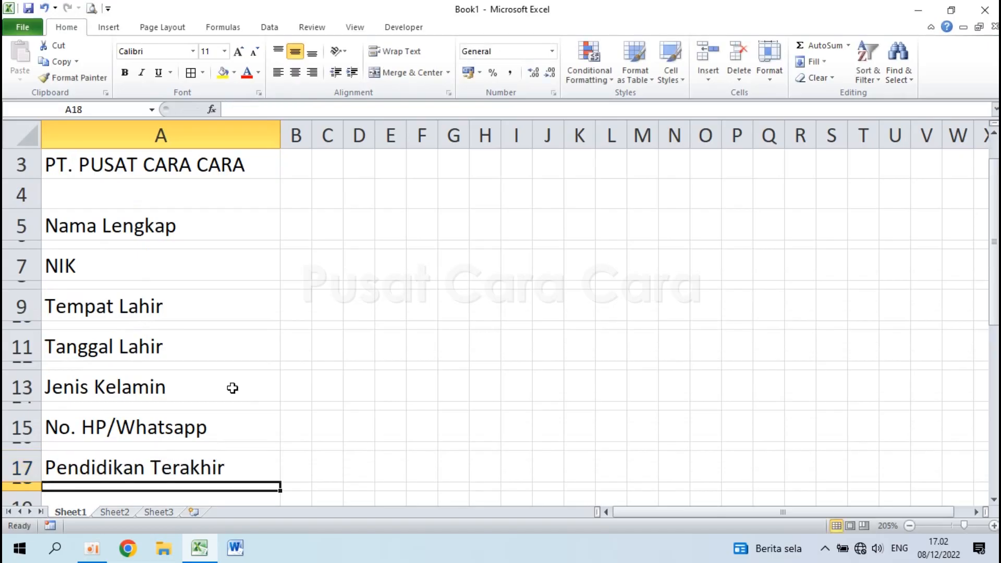
Enter the Jenis Kelamin options "Laki-laki" in cell C13 and "Perempuan" in cell H13.
{"action": "left_click", "coordinate": [305, 385]}
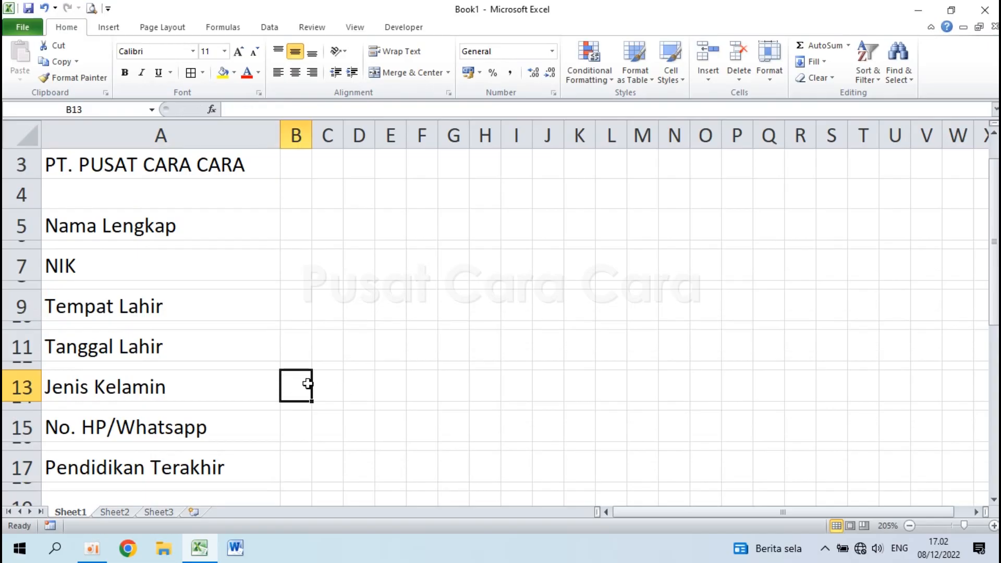
{"action": "left_click", "coordinate": [330, 384]}
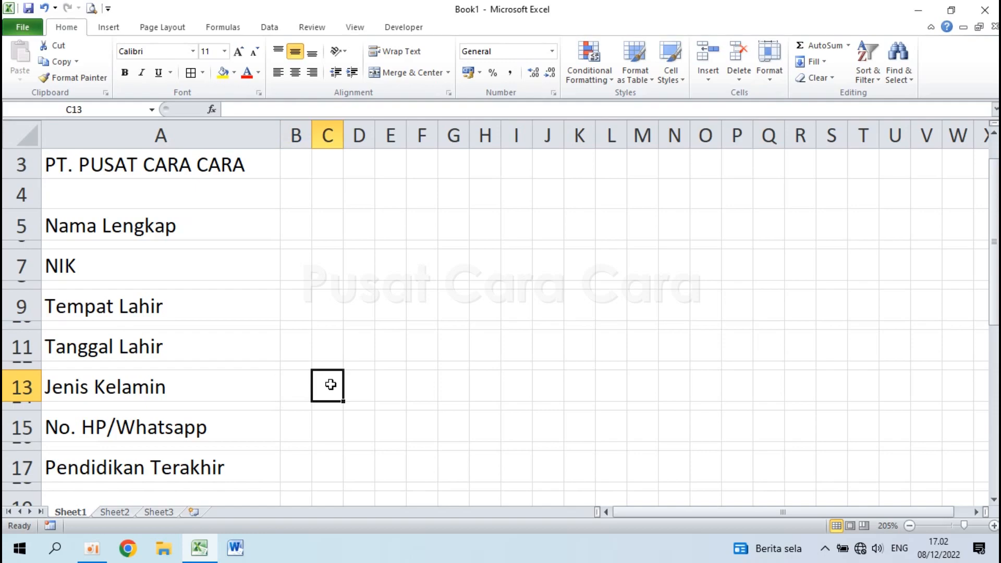
{"action": "type", "text": "Laki-laki"}
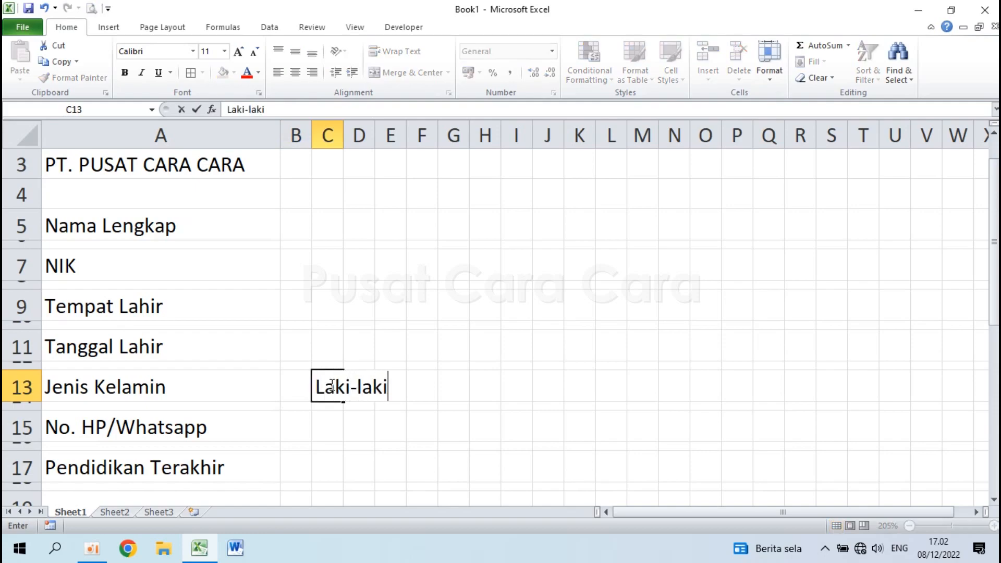
{"action": "key", "text": "Return"}
{"action": "left_click", "coordinate": [485, 385]}
{"action": "left_click", "coordinate": [446, 383]}
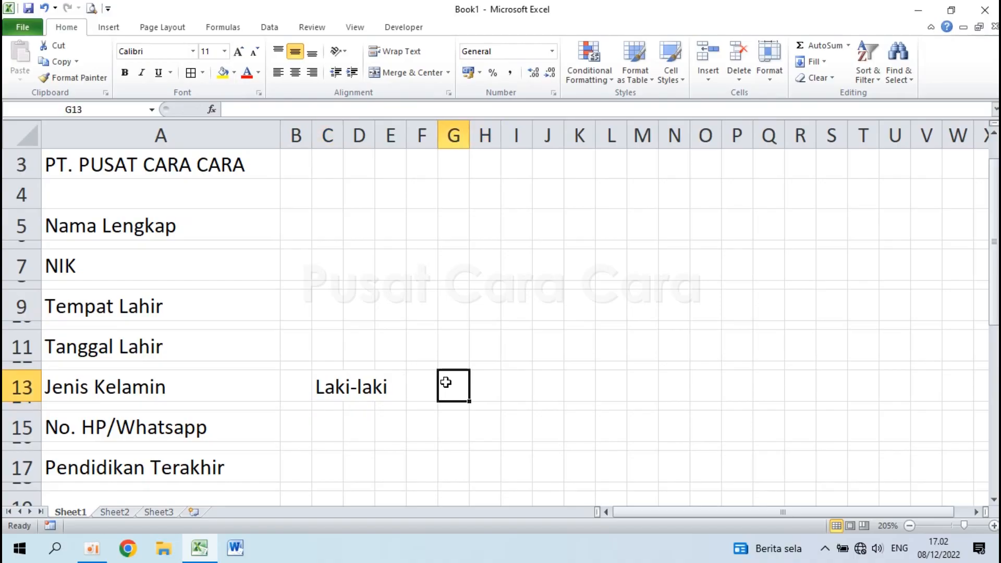
{"action": "left_click", "coordinate": [481, 388]}
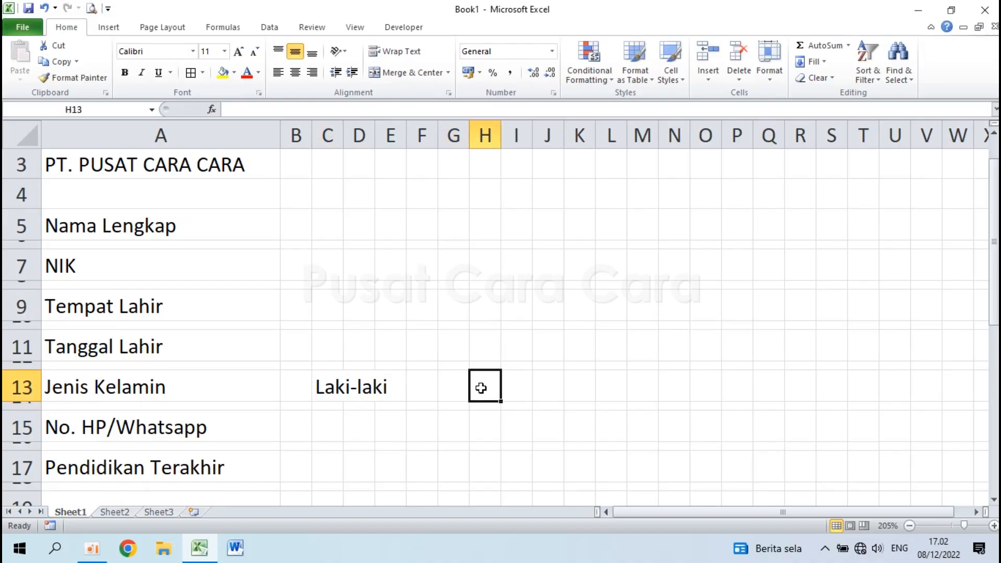
{"action": "type", "text": "Perempuan"}
{"action": "key", "text": "Return"}
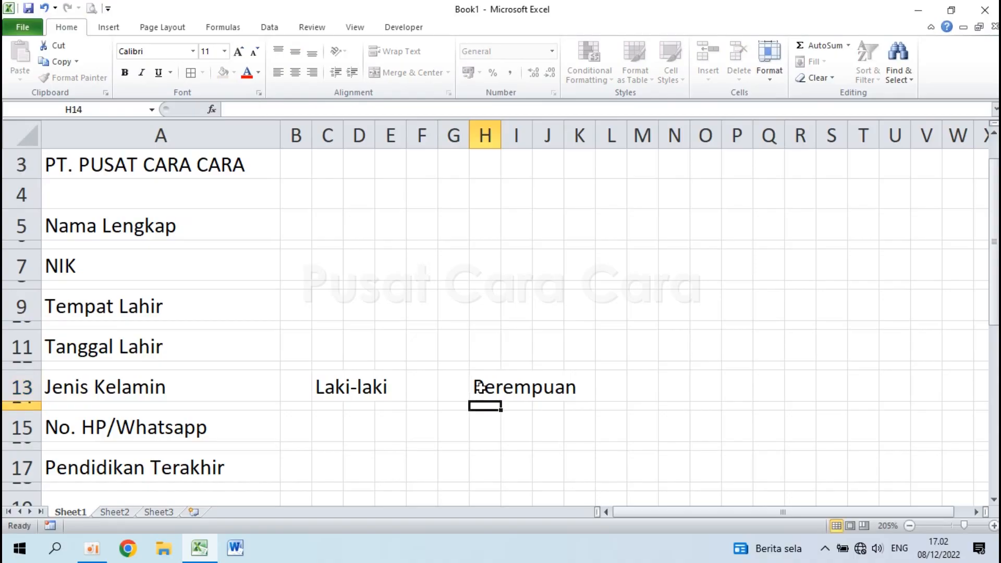
Enter the Pendidikan Terakhir options "SD" in cell C17 and "SMP" in cell F17.
{"action": "scroll", "coordinate": [348, 460], "scroll_direction": "down", "scroll_amount": 1}
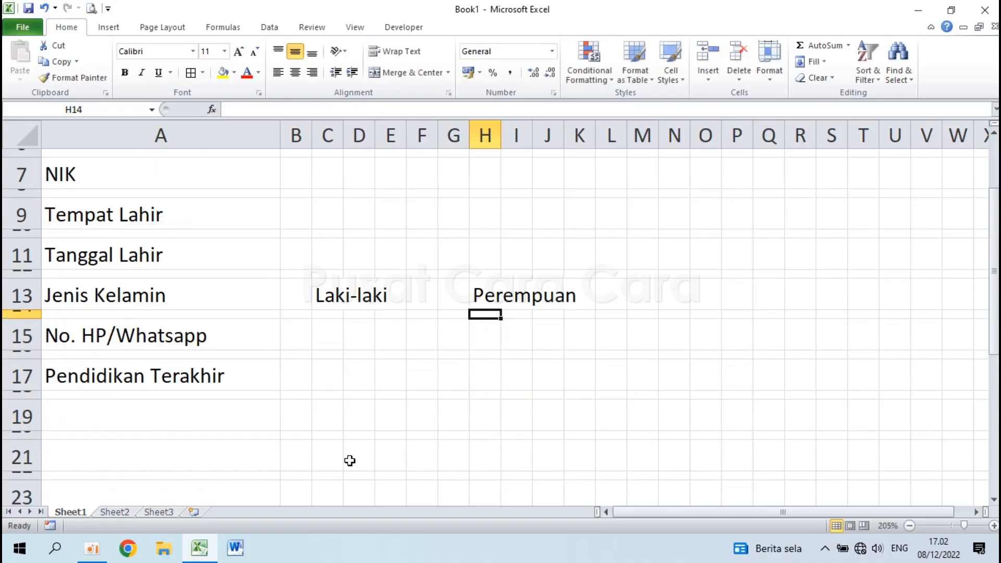
{"action": "left_click", "coordinate": [297, 374]}
{"action": "left_click", "coordinate": [334, 375]}
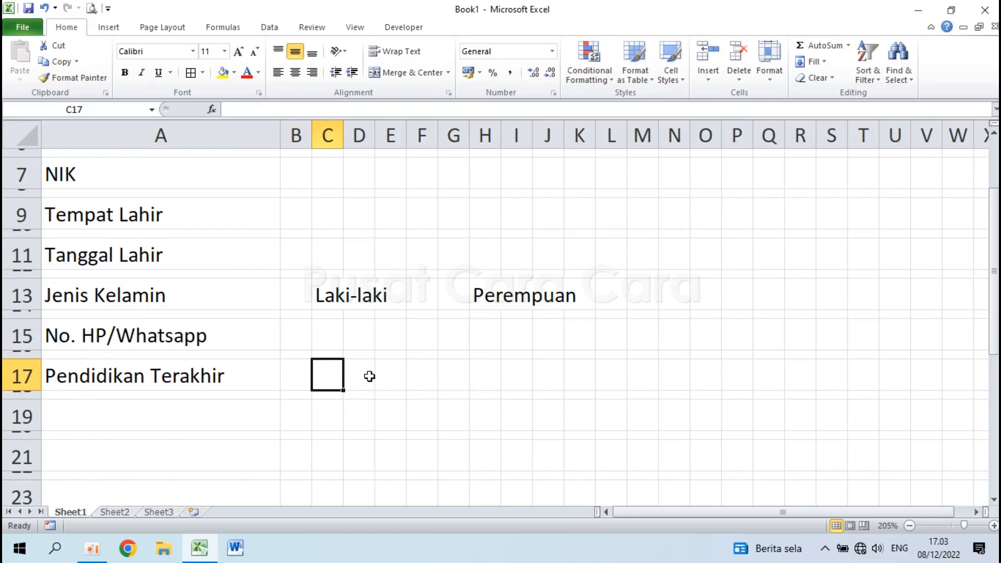
{"action": "left_click", "coordinate": [392, 374]}
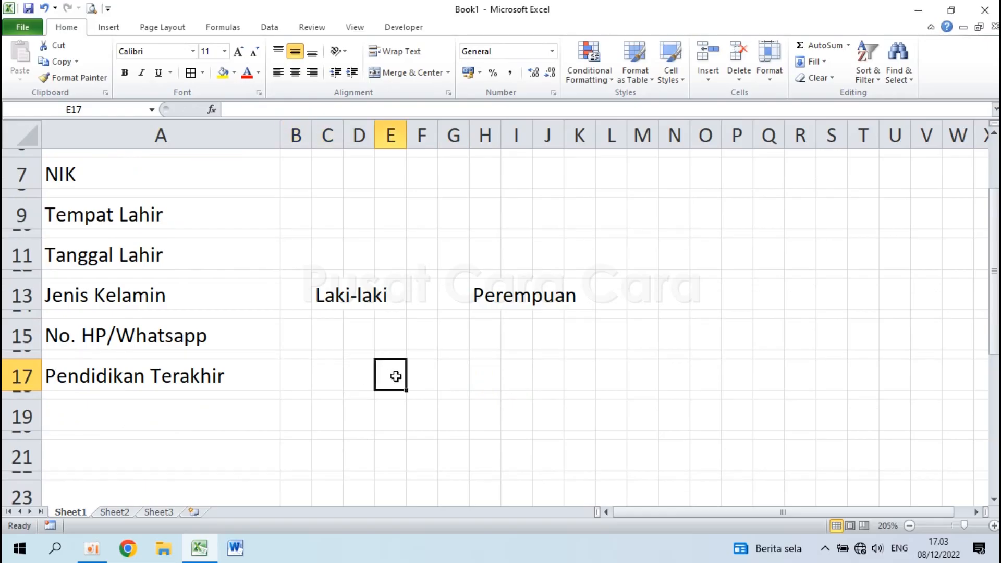
{"action": "left_click", "coordinate": [423, 373]}
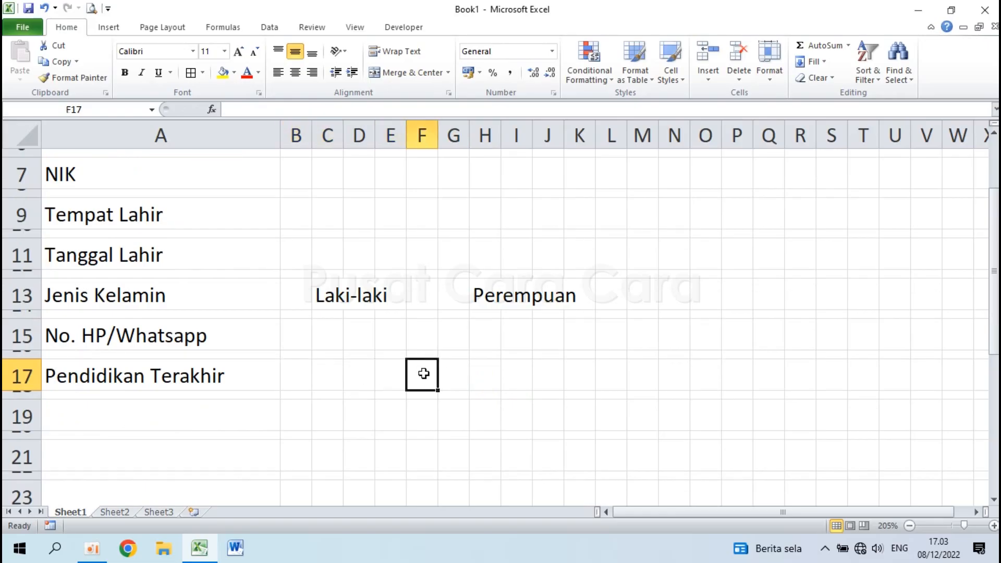
{"action": "left_click", "coordinate": [323, 375]}
{"action": "type", "text": "SD"}
{"action": "key", "text": "Tab"}
{"action": "key", "text": "Tab"}
{"action": "key", "text": "Tab"}
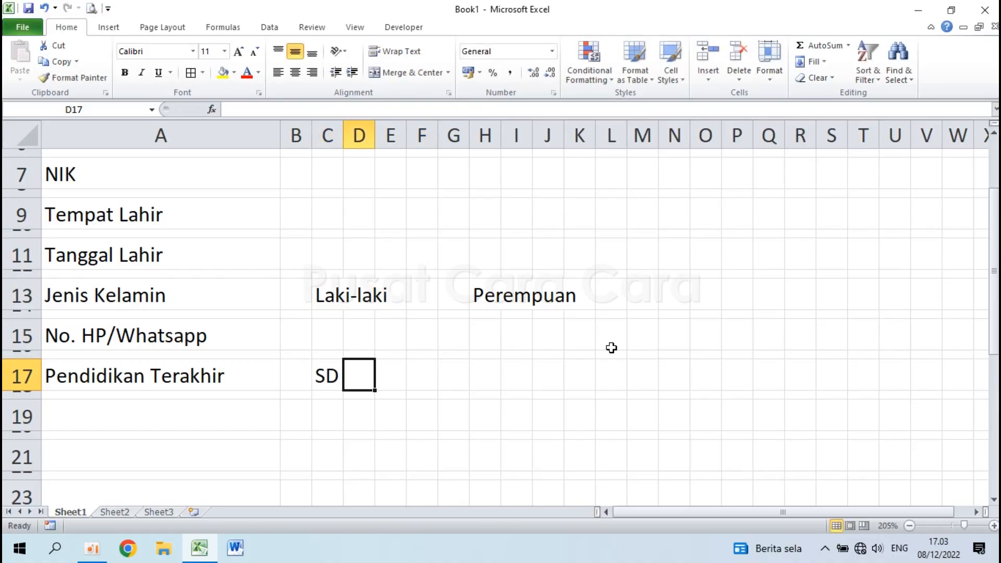
{"action": "type", "text": "SMP"}
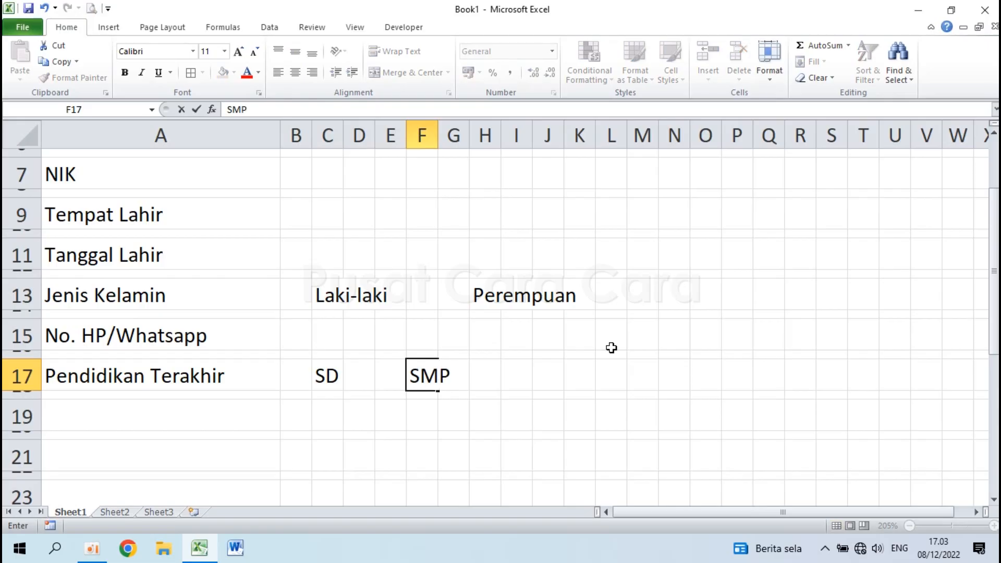
Enter the education options "SMA" in cell I17 and "SMK" in cell L17.
{"action": "key", "text": "Tab"}
{"action": "key", "text": "Tab"}
{"action": "key", "text": "Tab"}
{"action": "type", "text": "SMA"}
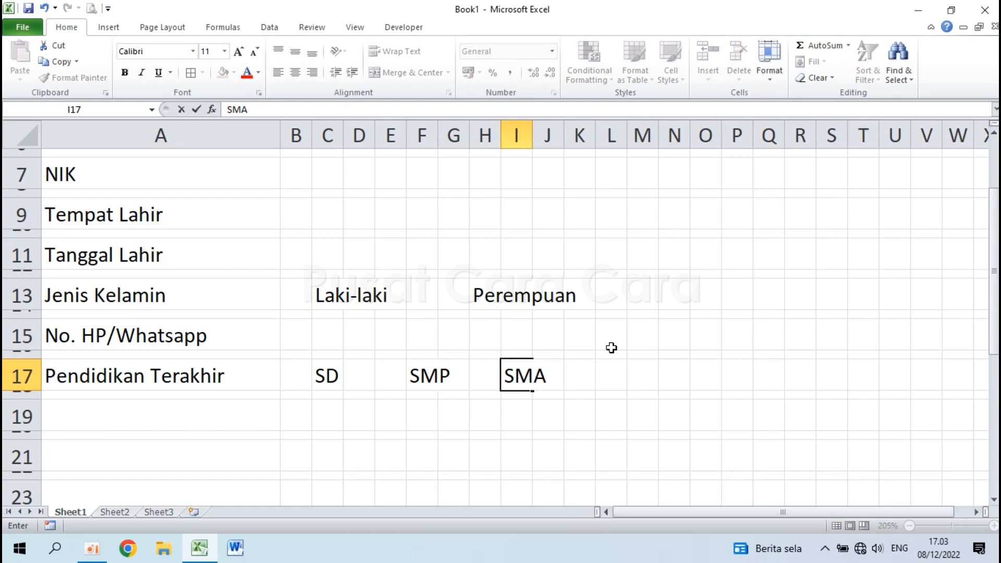
{"action": "key", "text": "Tab"}
{"action": "key", "text": "Tab"}
{"action": "key", "text": "Tab"}
{"action": "type", "text": "SMK"}
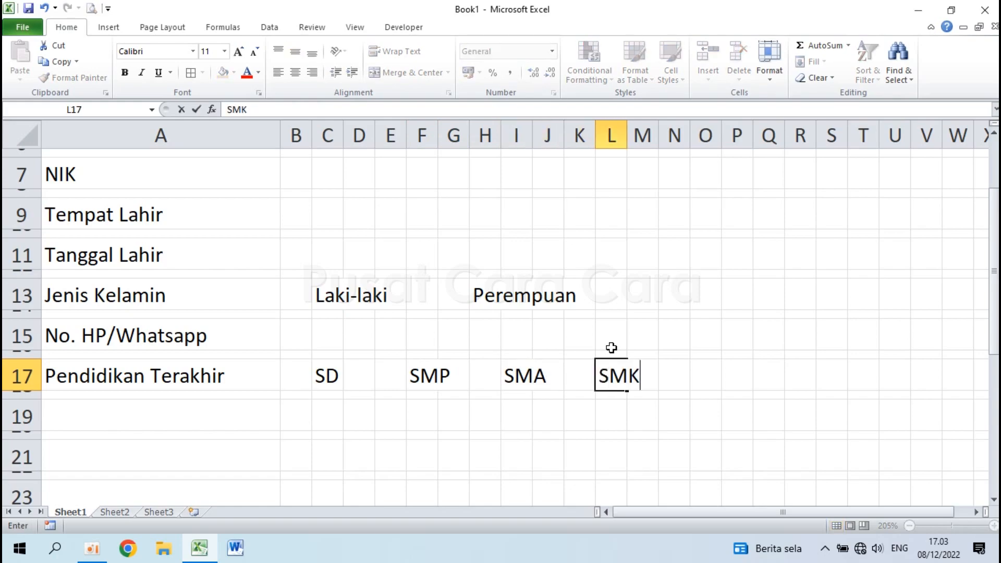
{"action": "key", "text": "Return"}
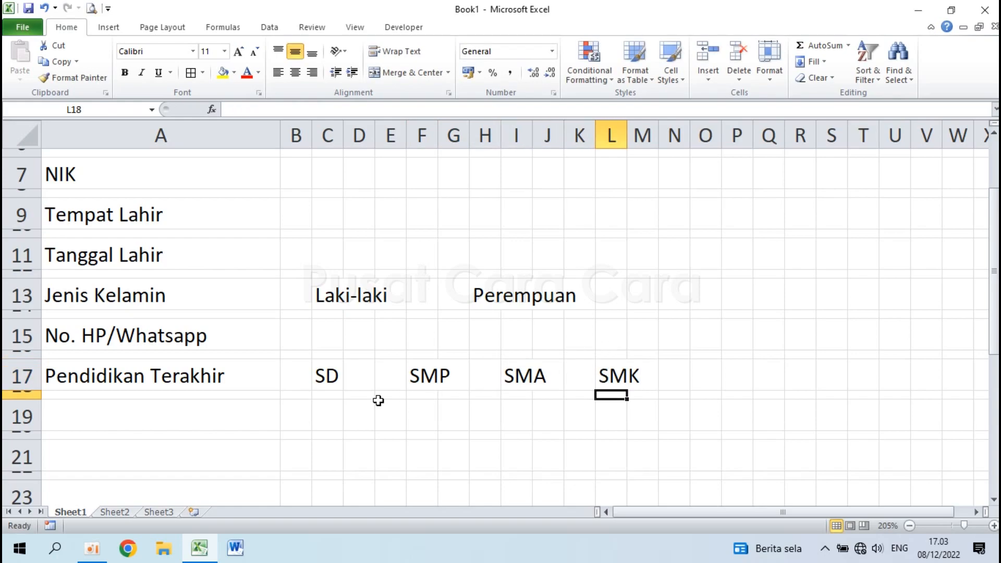
Enter the education options "D1" in cell C19 and "D2" in cell F19.
{"action": "left_click", "coordinate": [324, 416]}
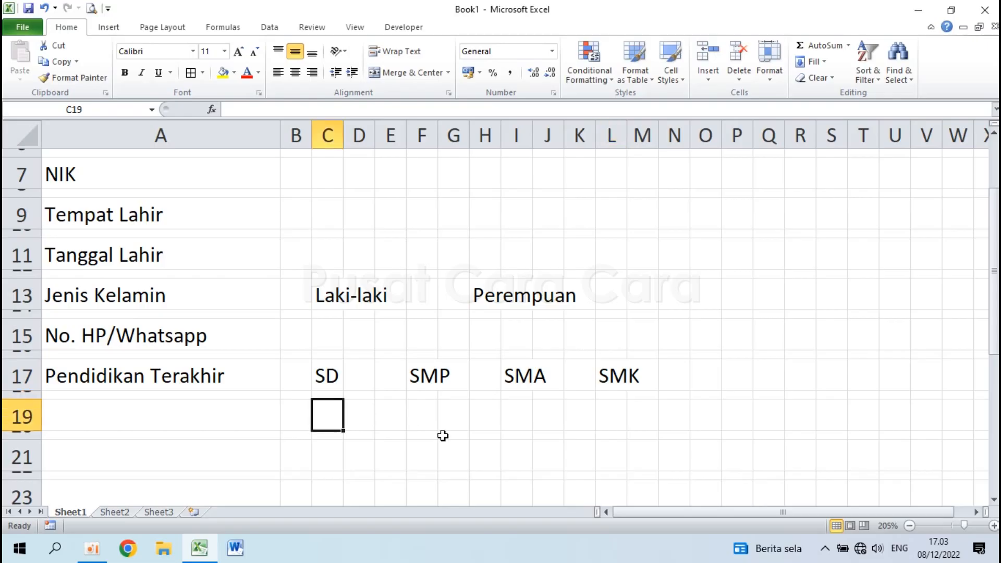
{"action": "type", "text": "D1"}
{"action": "key", "text": "Right"}
{"action": "key", "text": "Right"}
{"action": "key", "text": "Right"}
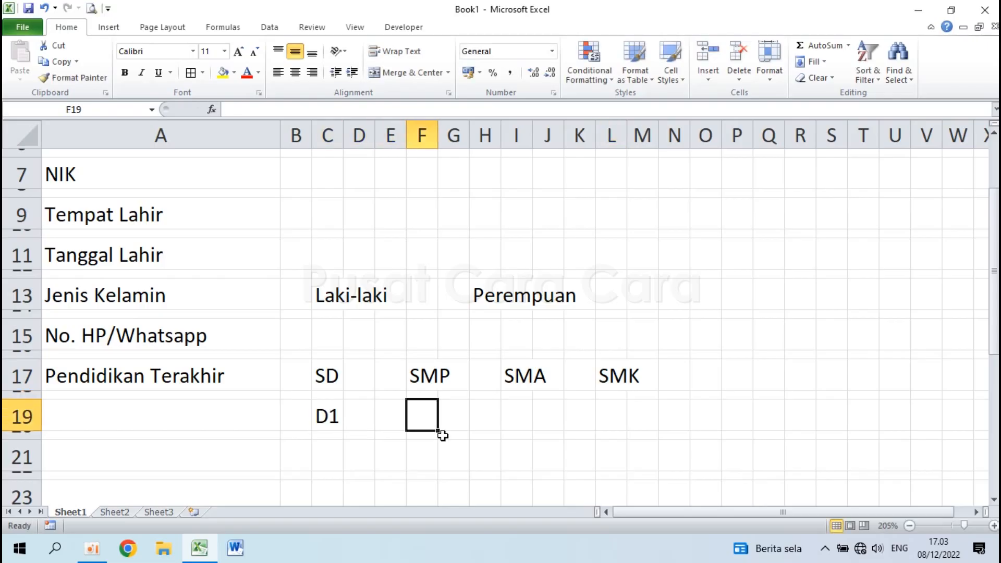
{"action": "type", "text": "D2"}
Enter the education options "D3" in cell I19 and "D4" in cell L19.
{"action": "key", "text": "Right"}
{"action": "key", "text": "Right"}
{"action": "key", "text": "Right"}
{"action": "type", "text": "D3"}
{"action": "key", "text": "Right"}
{"action": "key", "text": "Right"}
{"action": "key", "text": "Right"}
{"action": "type", "text": "D"}
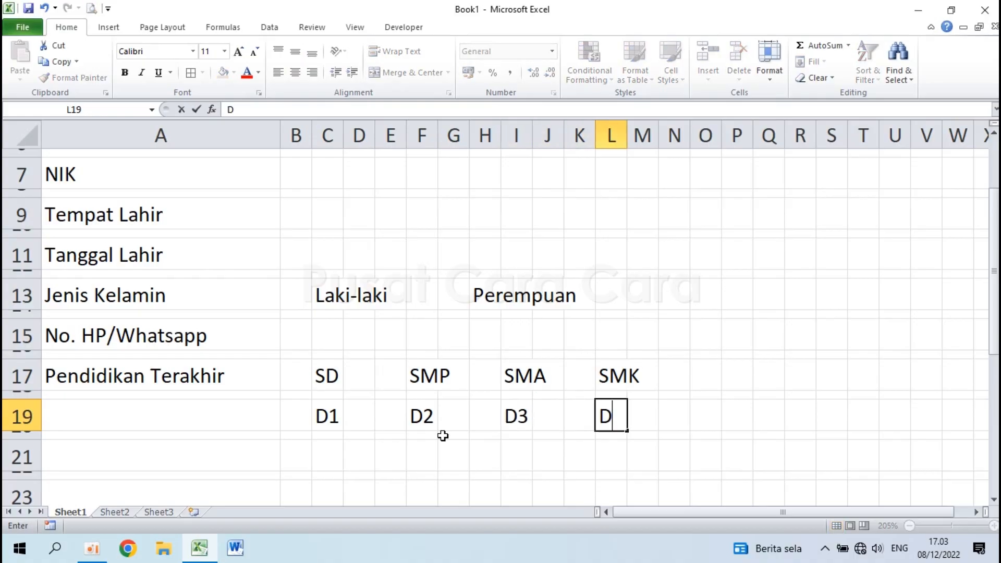
{"action": "type", "text": "4"}
Enter the education options "S1" in cell O19, "S2" in cell R19 and "S3" in cell U19.
{"action": "key", "text": "Right"}
{"action": "key", "text": "Right"}
{"action": "key", "text": "Right"}
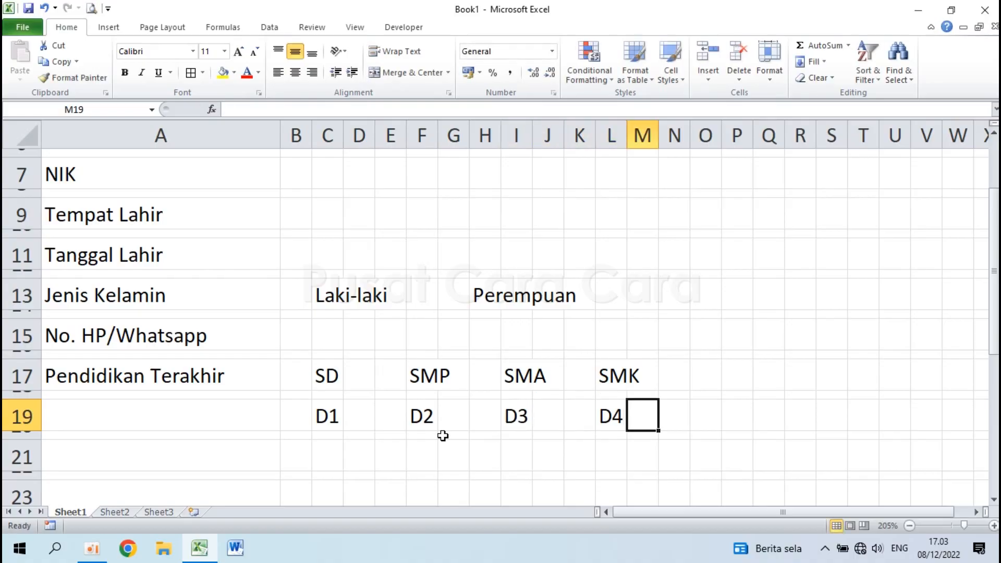
{"action": "type", "text": "S1"}
{"action": "key", "text": "Right"}
{"action": "key", "text": "Right"}
{"action": "key", "text": "Right"}
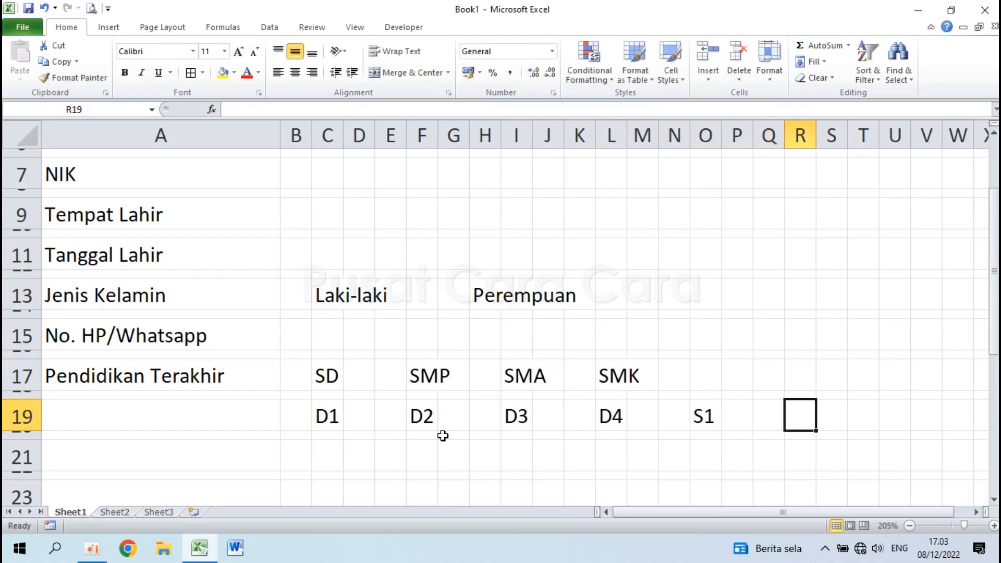
{"action": "type", "text": "S2"}
{"action": "key", "text": "Right"}
{"action": "key", "text": "Right"}
{"action": "key", "text": "Right"}
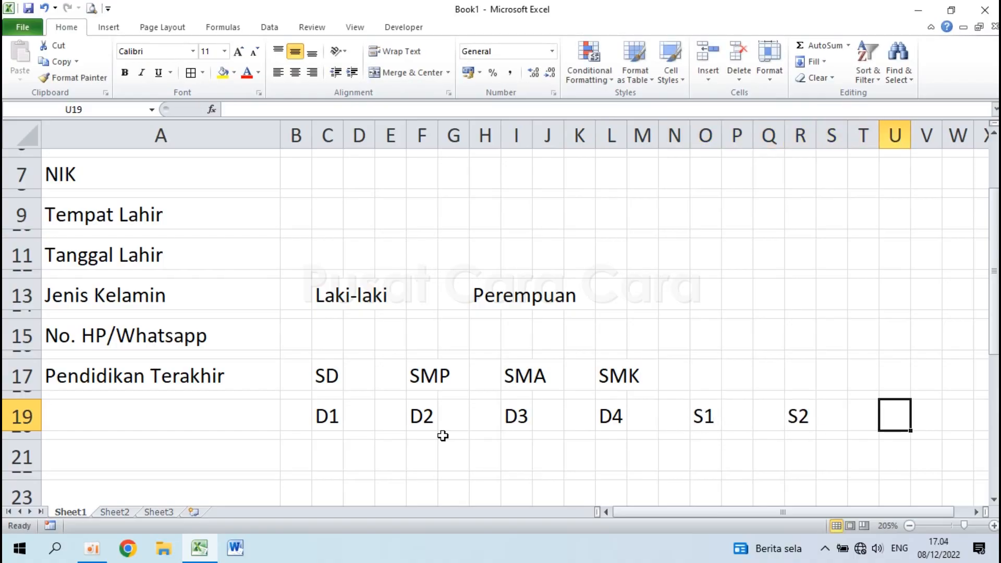
{"action": "type", "text": "S3"}
{"action": "left_click", "coordinate": [302, 411]}
{"action": "left_click", "coordinate": [297, 377]}
{"action": "left_click", "coordinate": [363, 379]}
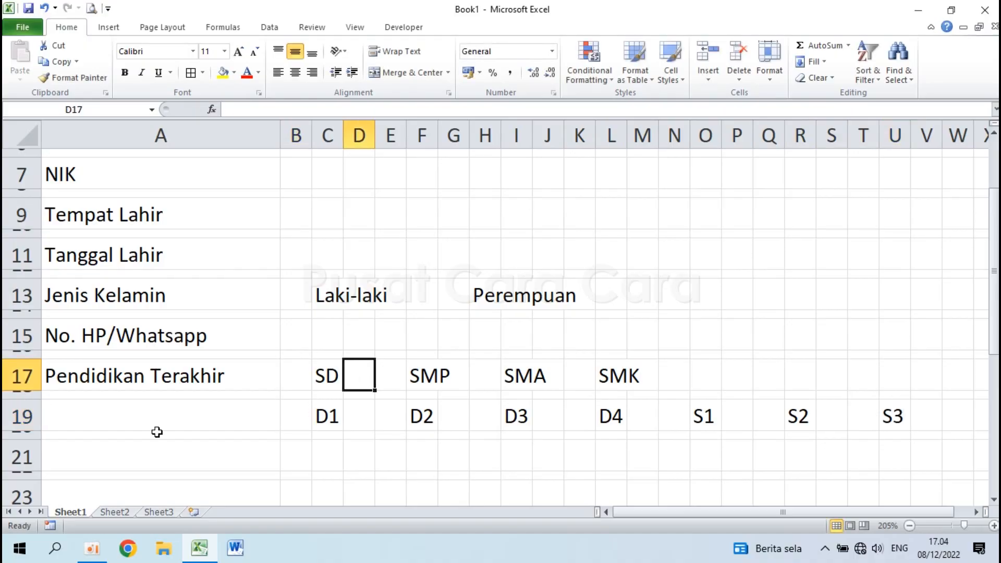
Enter the label "Agama" in cell A21 and its first option "Islam" in cell C21.
{"action": "left_click", "coordinate": [104, 455]}
{"action": "scroll", "coordinate": [103, 455], "scroll_direction": "down", "scroll_amount": 3}
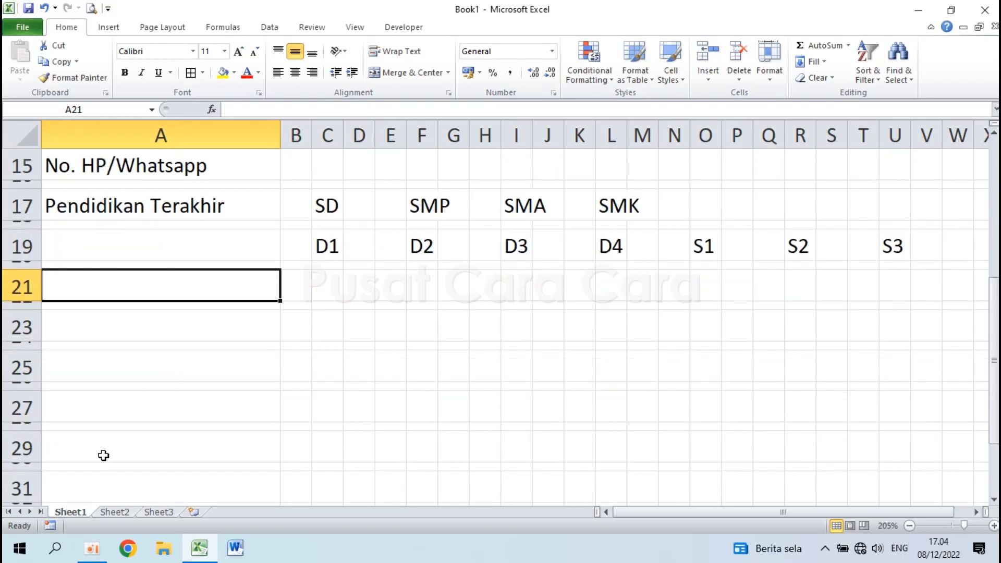
{"action": "type", "text": "a"}
{"action": "key", "text": "BackSpace"}
{"action": "type", "text": "Agama"}
{"action": "left_click", "coordinate": [327, 286]}
{"action": "type", "text": "I"}
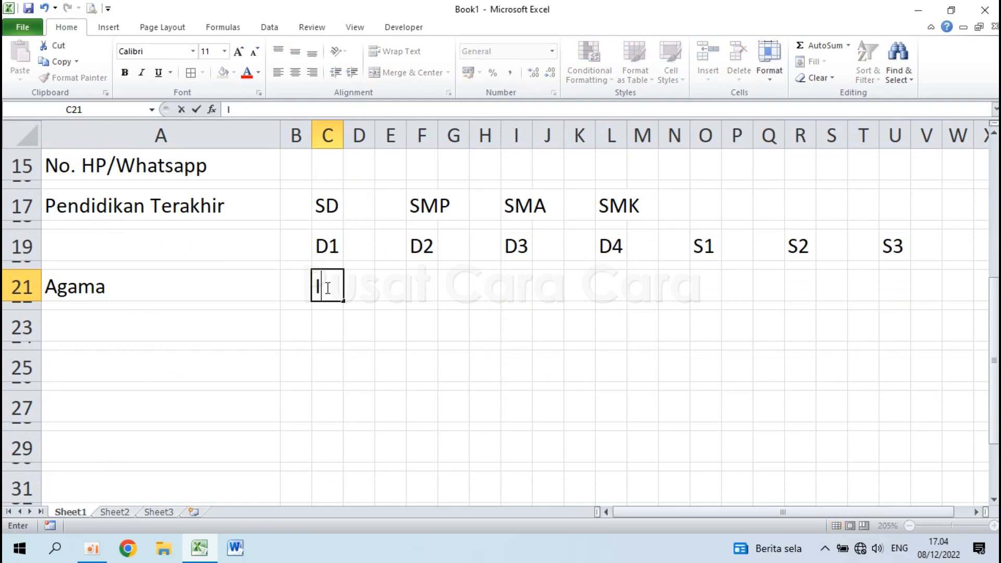
{"action": "type", "text": "slam"}
{"action": "key", "text": "Return"}
Enter the Agama options "Katolik" in cell C23 and "Protestan" in cell C25.
{"action": "type", "text": "Kat"}
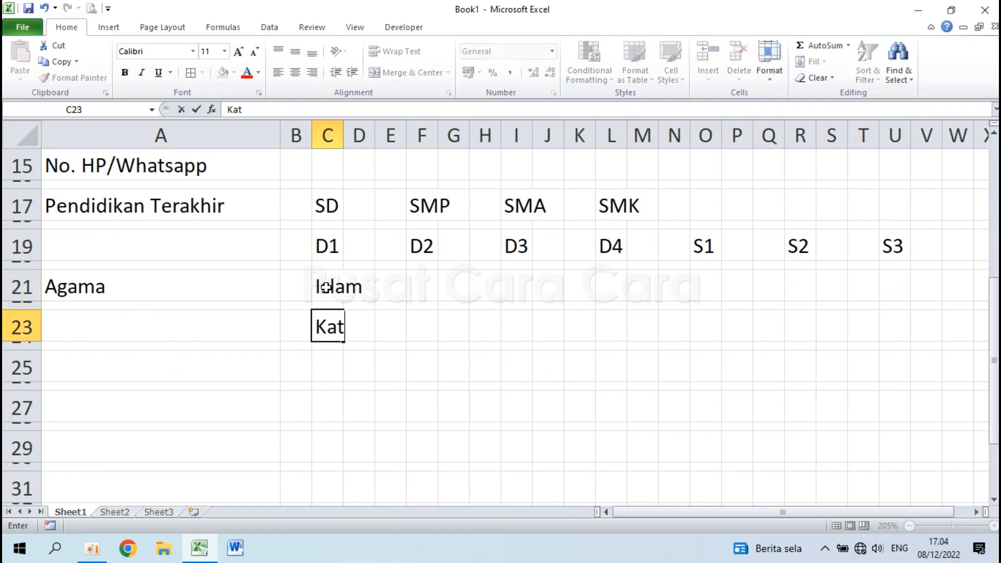
{"action": "type", "text": "olik"}
{"action": "key", "text": "Return"}
{"action": "key", "text": "Return"}
{"action": "type", "text": "Protestan"}
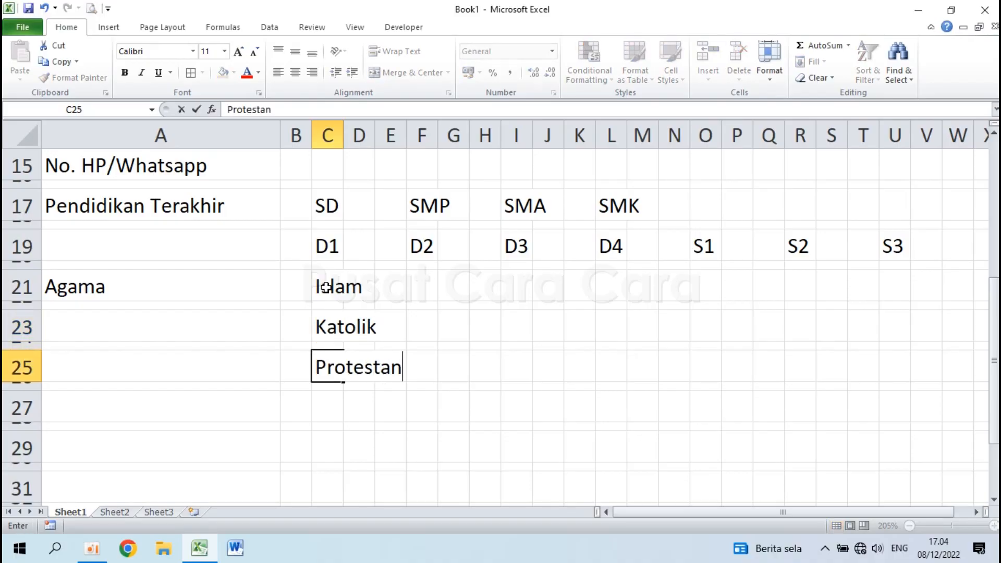
{"action": "key", "text": "Return"}
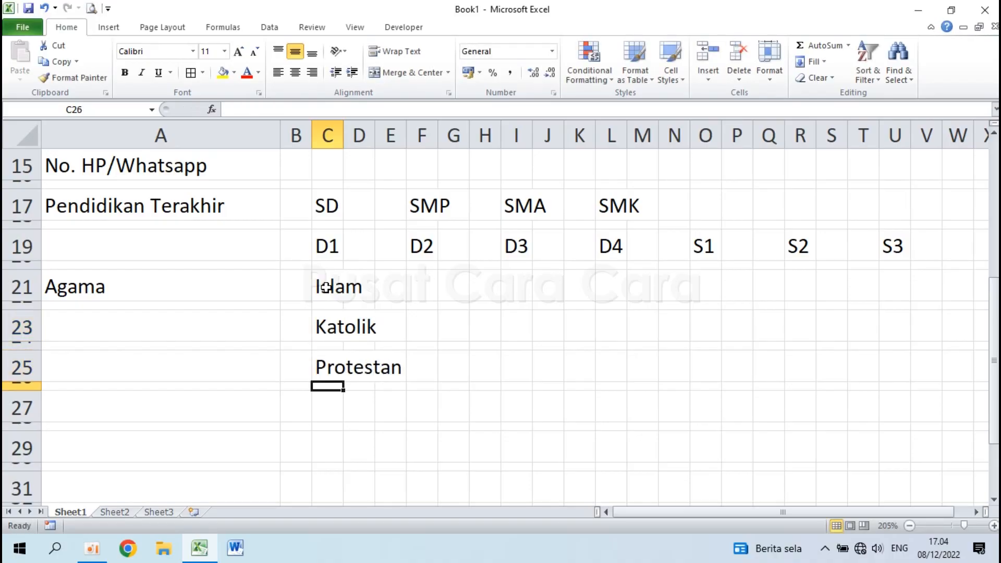
Enter the Agama options "Hindu" in cell I21 and "Budha" in cell I23.
{"action": "left_click", "coordinate": [486, 288]}
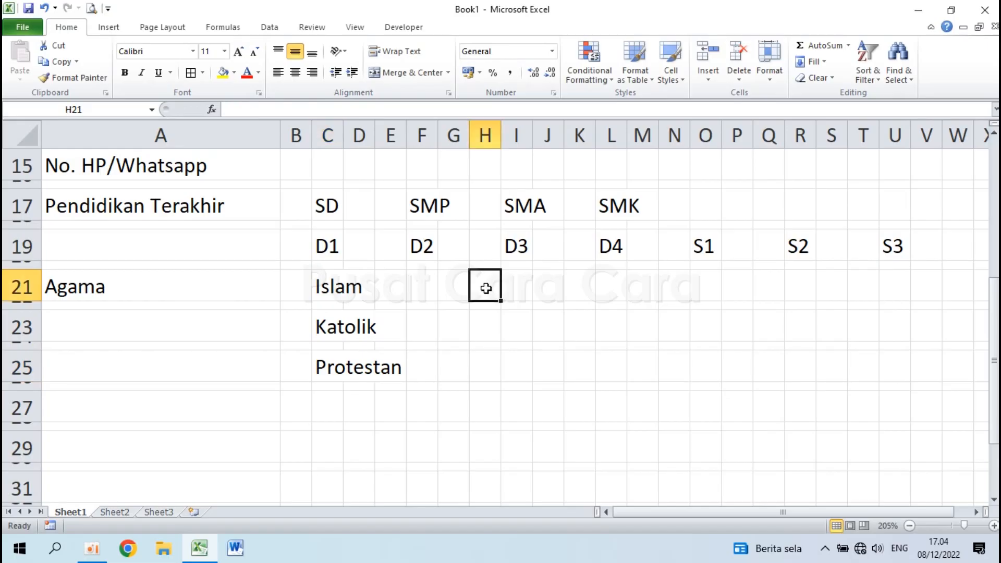
{"action": "left_click", "coordinate": [519, 288]}
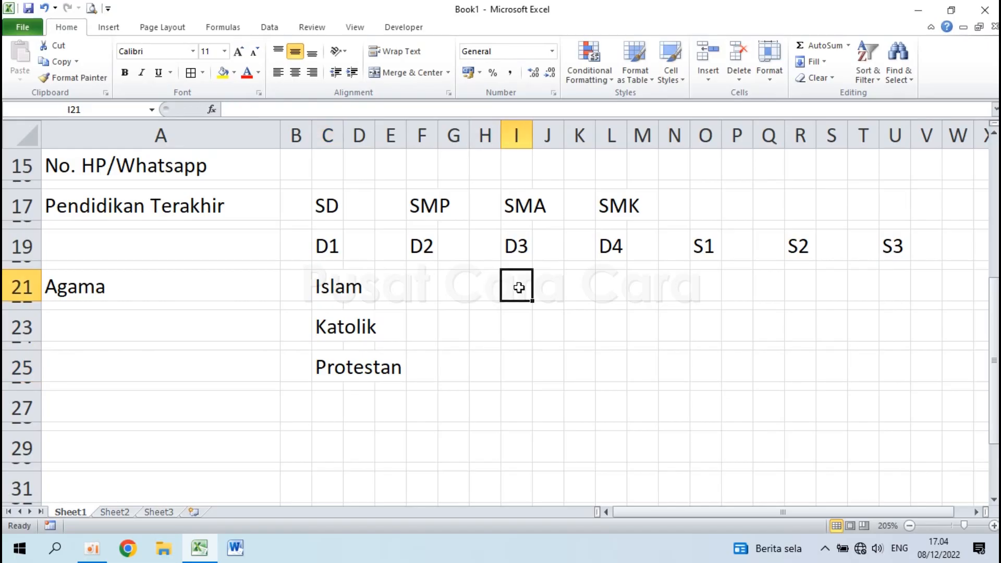
{"action": "type", "text": "Hindu"}
{"action": "key", "text": "Return"}
{"action": "key", "text": "Return"}
{"action": "type", "text": "Budha"}
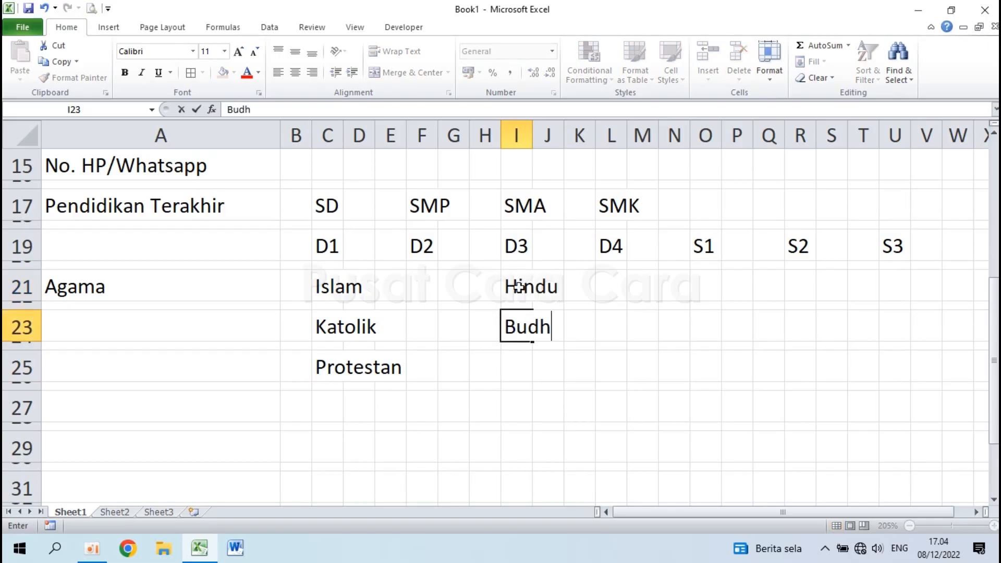
Enter the option "Lainnya" followed by a dotted fill-in line in cell I25.
{"action": "key", "text": "Return"}
{"action": "key", "text": "Return"}
{"action": "type", "text": "L"}
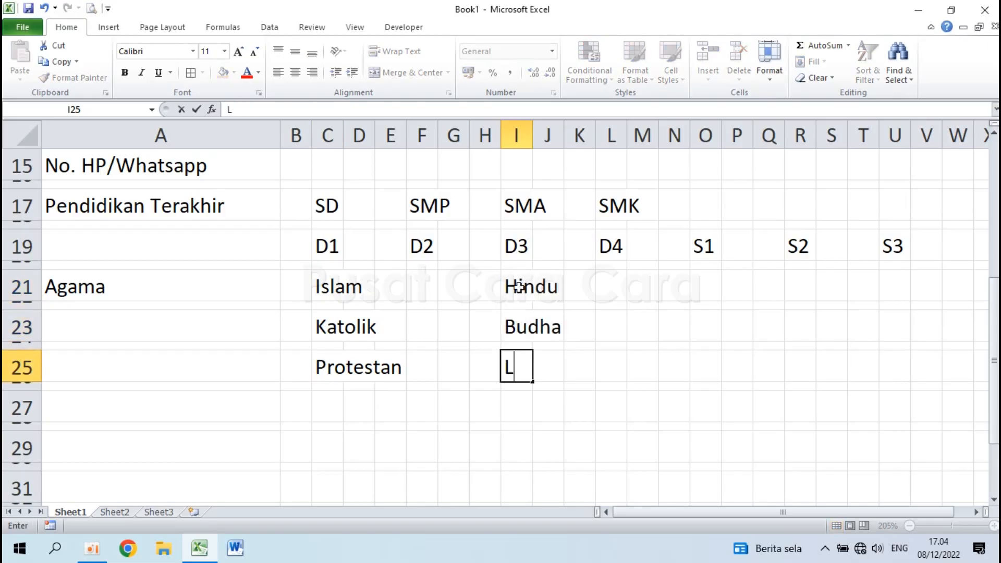
{"action": "type", "text": "ainnya............................"}
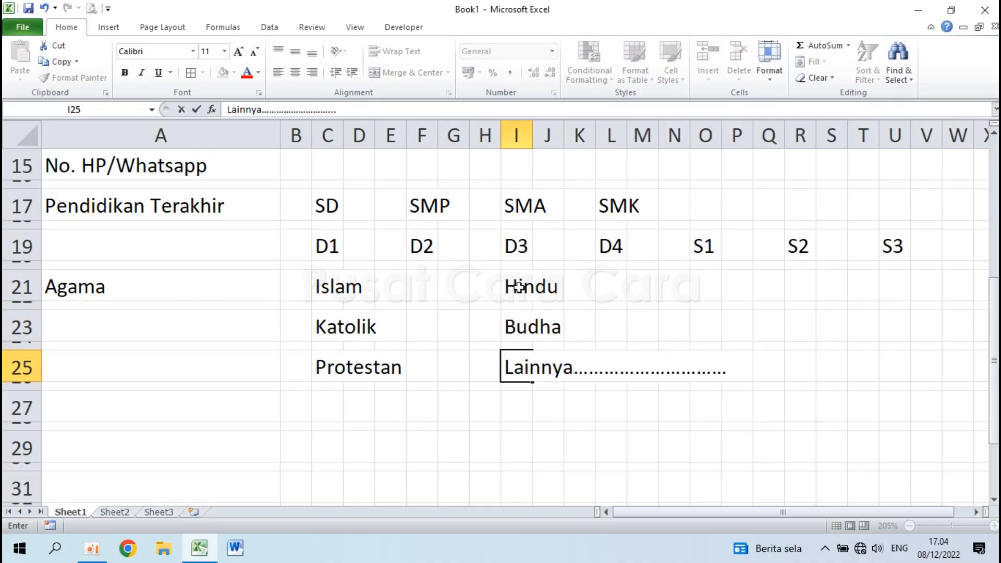
{"action": "key", "text": "Return"}
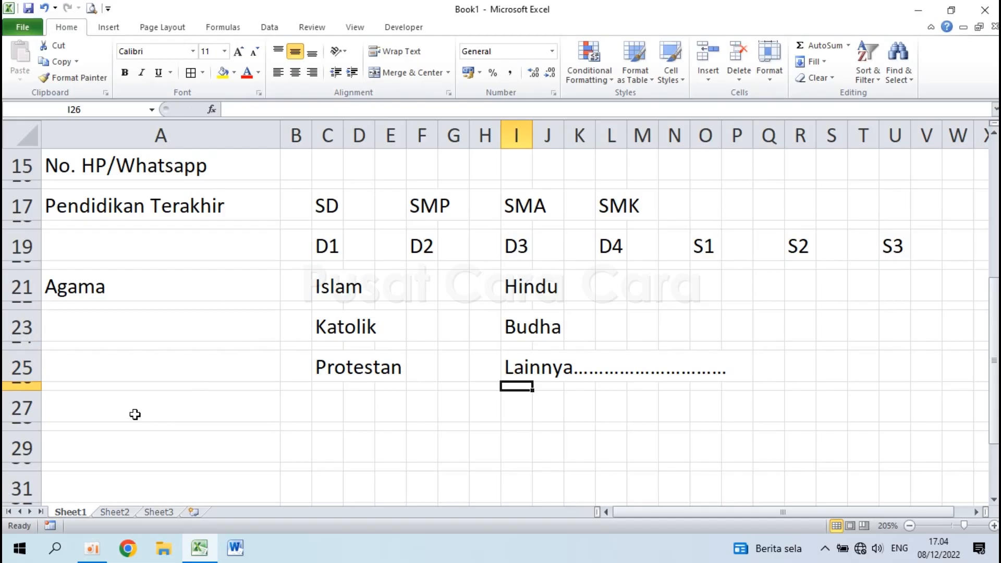
Enter the label "Status" in cell A27 and its option "Kawin" in cell C27.
{"action": "left_click", "coordinate": [108, 411]}
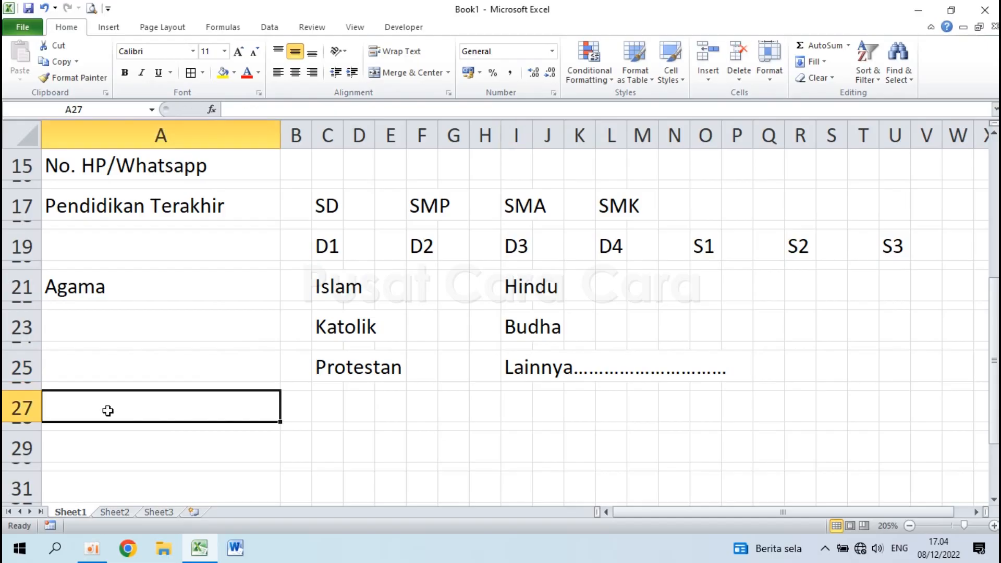
{"action": "type", "text": "Status"}
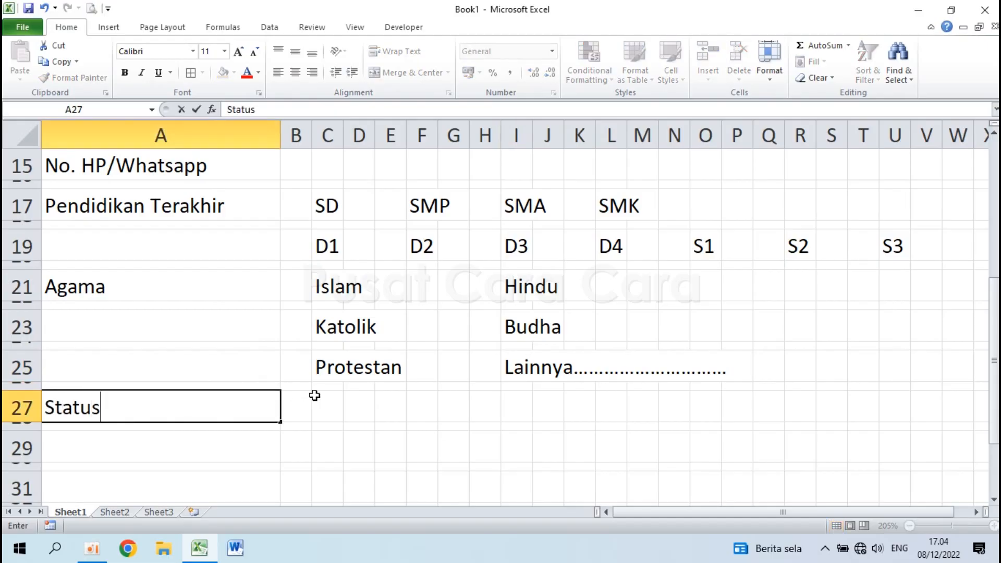
{"action": "left_click", "coordinate": [335, 404]}
{"action": "type", "text": "Kawin"}
{"action": "key", "text": "Tab"}
{"action": "key", "text": "Tab"}
{"action": "key", "text": "Tab"}
{"action": "key", "text": "Tab"}
Enter the second Status option "Belum Kawin" in cell G27.
{"action": "left_click", "coordinate": [424, 405]}
{"action": "left_click", "coordinate": [455, 405]}
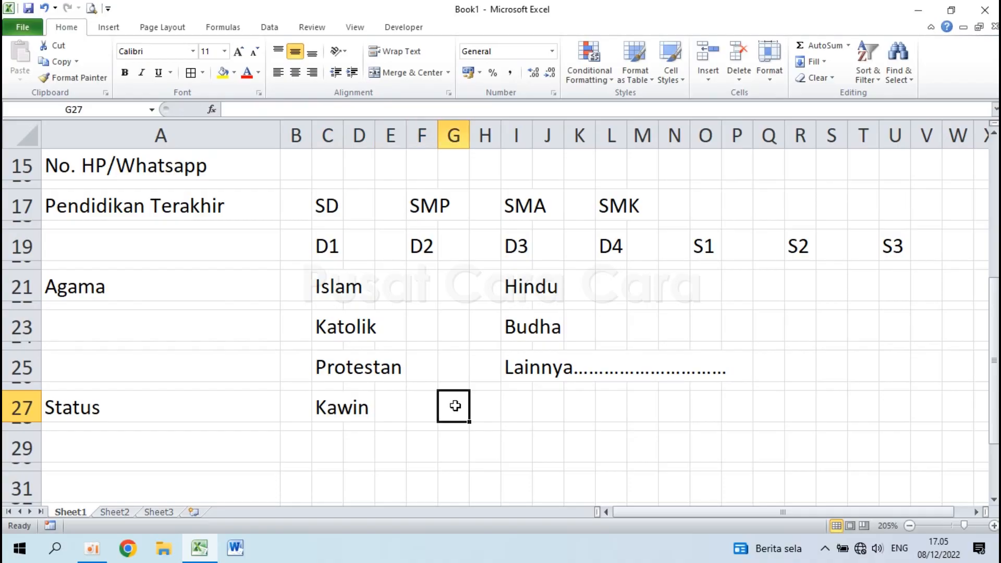
{"action": "type", "text": "Belum Kawin"}
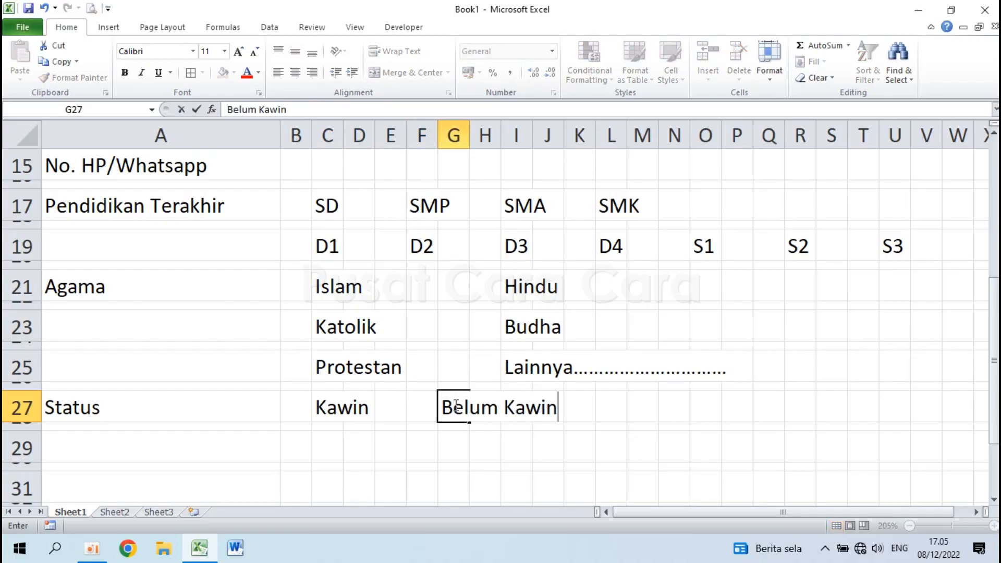
{"action": "key", "text": "Return"}
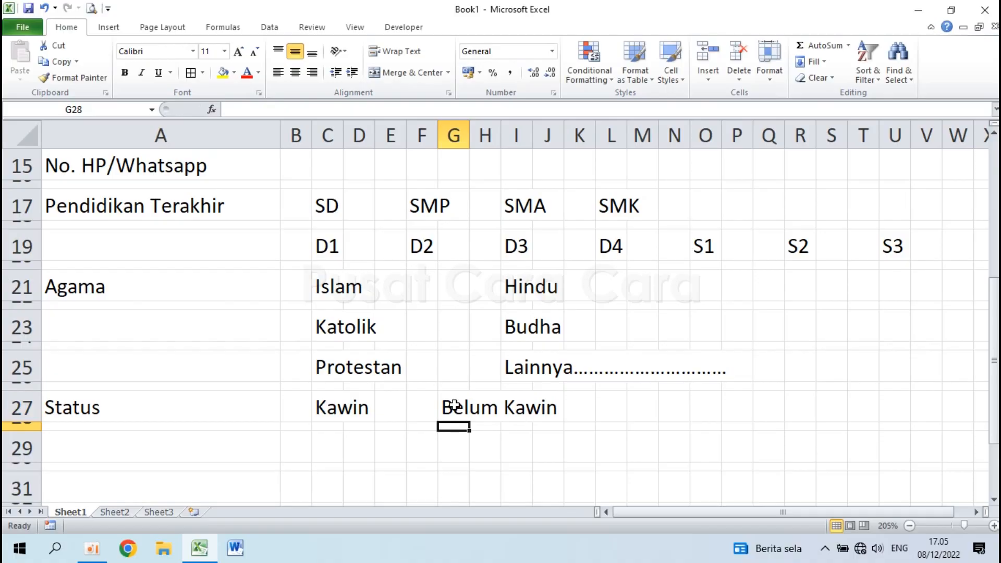
Enter the label "Alamat" in cell A29.
{"action": "left_click", "coordinate": [216, 444]}
{"action": "scroll", "coordinate": [217, 444], "scroll_direction": "down", "scroll_amount": 3}
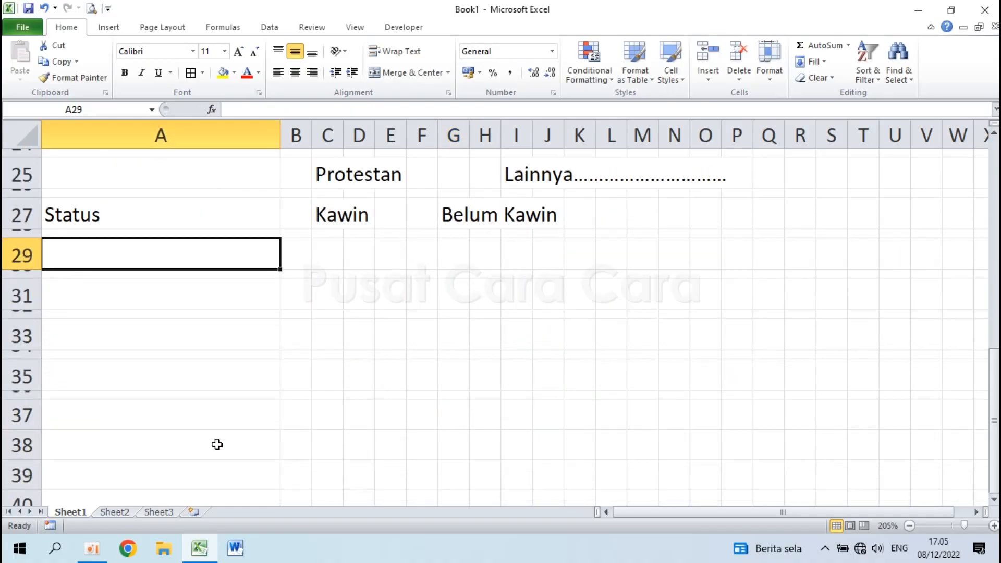
{"action": "type", "text": "Alamat"}
{"action": "key", "text": "Return"}
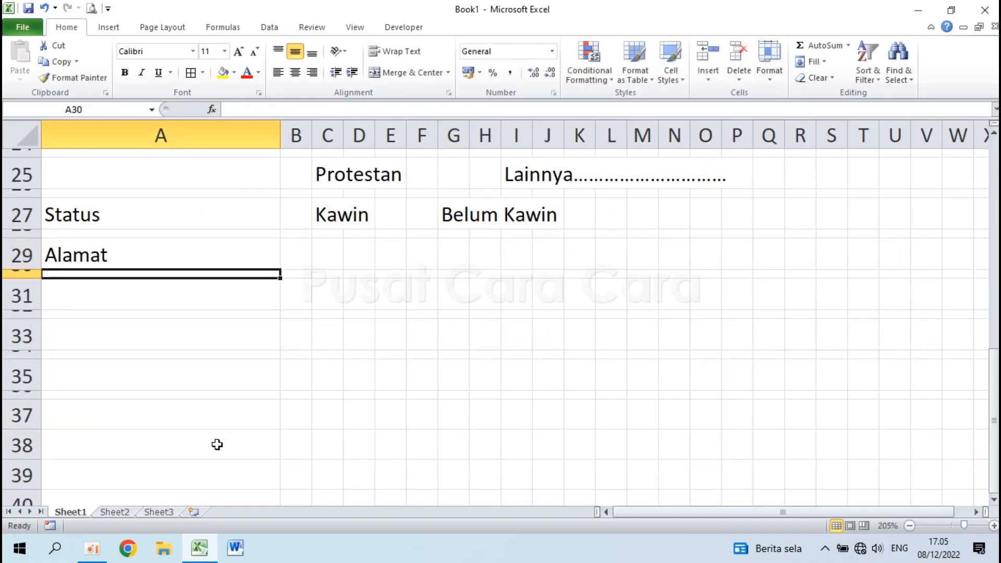
Enter the label "RT" in cell B33, below the Alamat rows.
{"action": "left_click", "coordinate": [27, 254]}
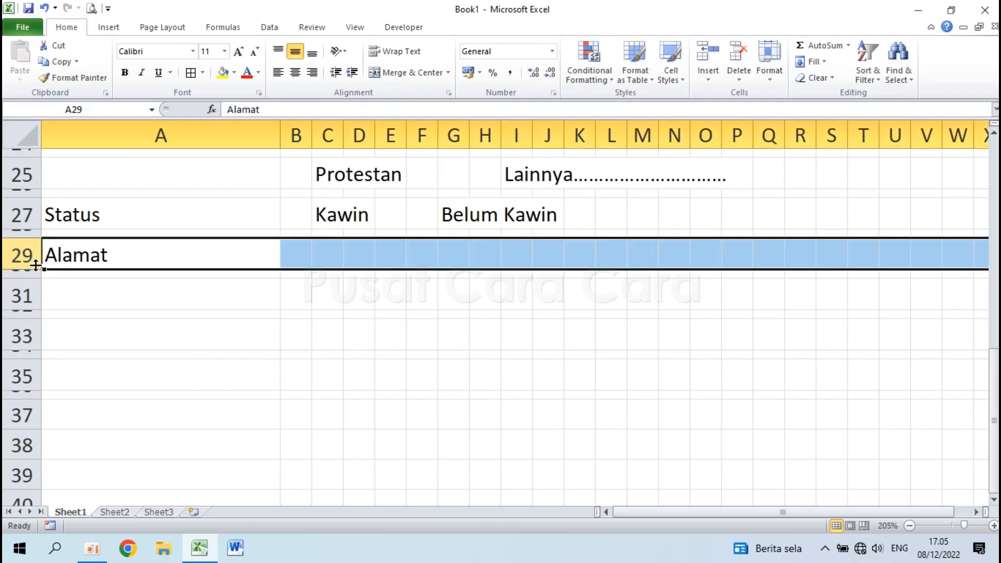
{"action": "left_click", "coordinate": [28, 295]}
{"action": "left_click", "coordinate": [17, 255]}
{"action": "left_click", "coordinate": [22, 295]}
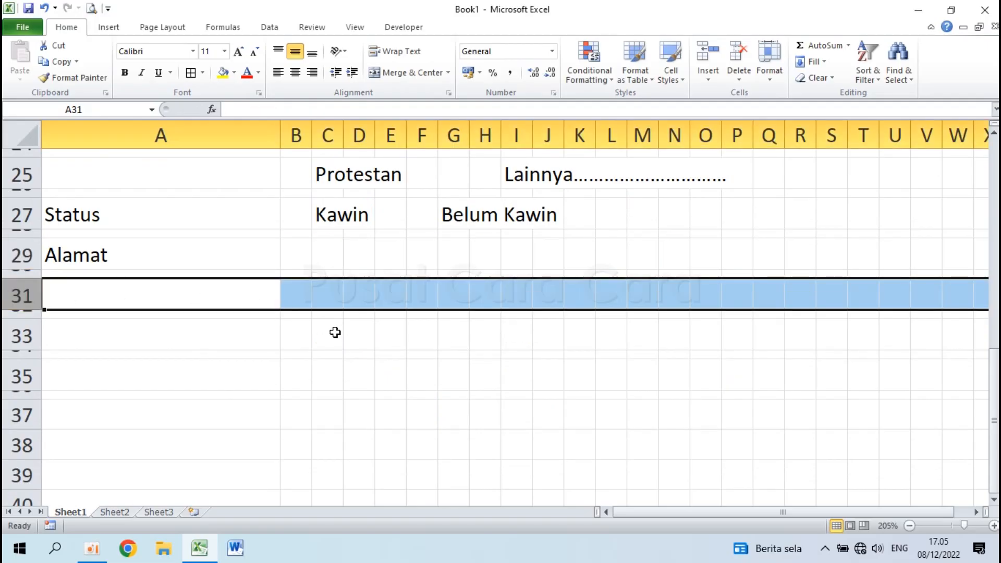
{"action": "left_click", "coordinate": [296, 333]}
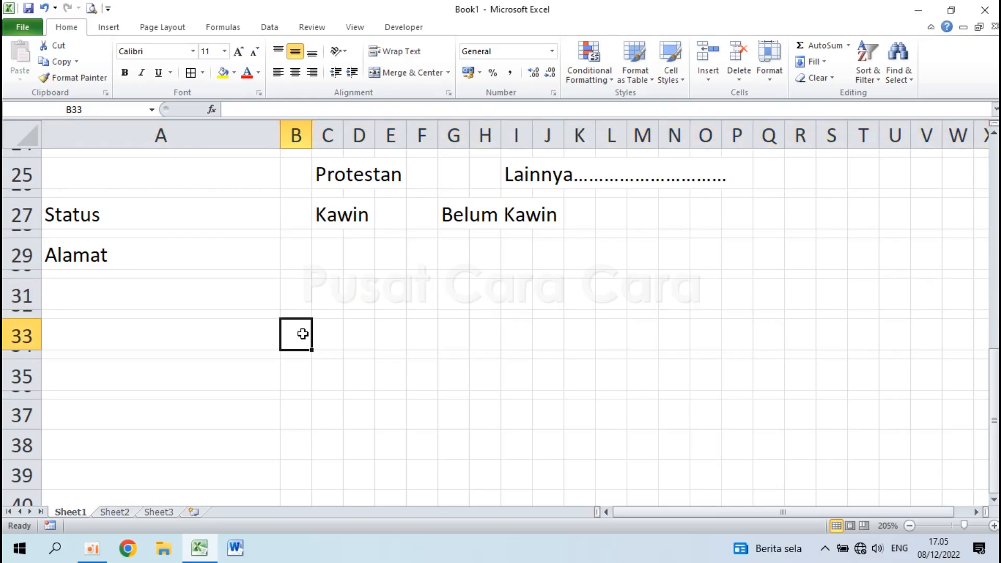
{"action": "type", "text": "rt"}
{"action": "key", "text": "BackSpace"}
{"action": "key", "text": "BackSpace"}
{"action": "type", "text": "RT"}
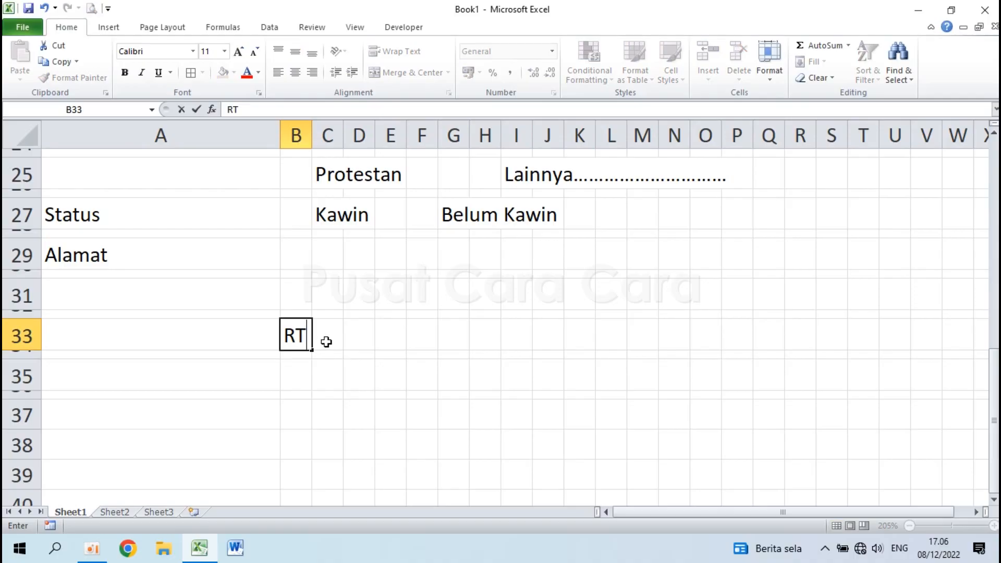
Enter the label "RW" in cell G33, leaving box cells free after "RT".
{"action": "left_click_drag", "start_coordinate": [331, 334], "coordinate": [386, 338]}
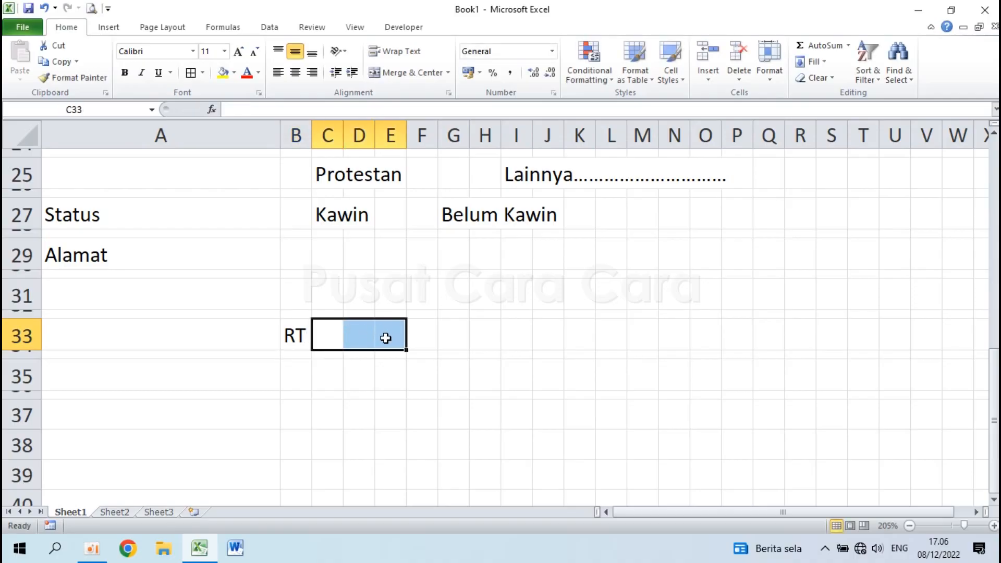
{"action": "left_click", "coordinate": [424, 337]}
{"action": "left_click", "coordinate": [455, 336]}
{"action": "type", "text": "RW"}
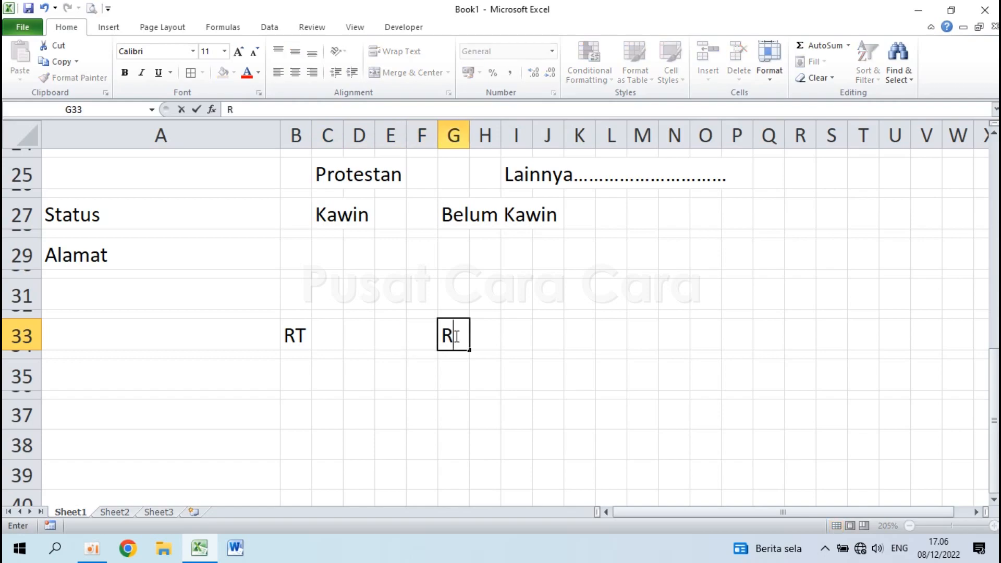
Enter the label "Kode Pos" in cell S33, leaving cells free for the postal code boxes after it.
{"action": "key", "text": "Right"}
{"action": "key", "text": "Right"}
{"action": "key", "text": "Right"}
{"action": "key", "text": "Right"}
{"action": "key", "text": "Right"}
{"action": "key", "text": "Right"}
{"action": "key", "text": "Right"}
{"action": "key", "text": "Right"}
{"action": "key", "text": "Right"}
{"action": "key", "text": "Right"}
{"action": "key", "text": "Right"}
{"action": "key", "text": "Right"}
{"action": "key", "text": "Right"}
{"action": "key", "text": "Right"}
{"action": "key", "text": "Right"}
{"action": "key", "text": "Right"}
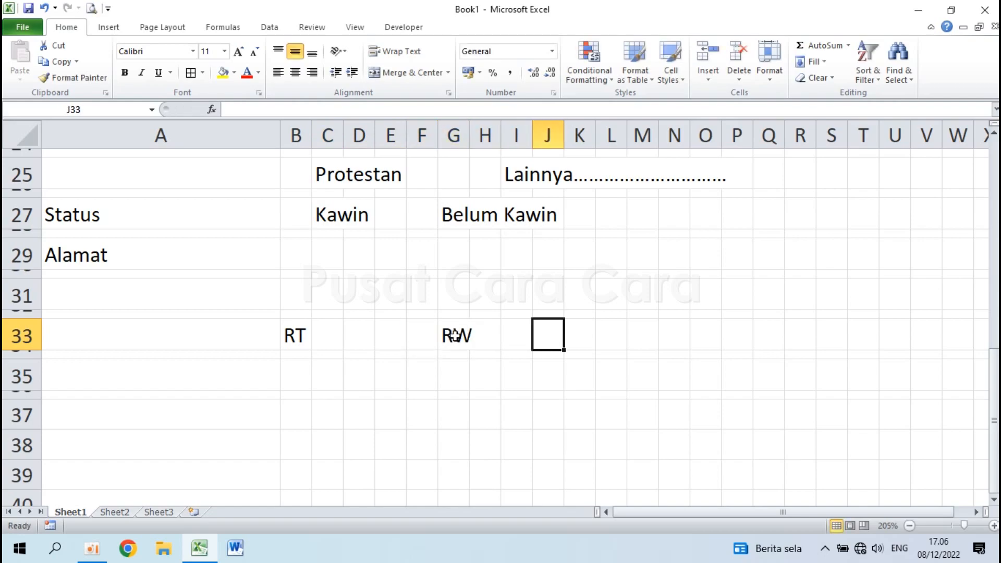
{"action": "key", "text": "Right"}
{"action": "key", "text": "Right"}
{"action": "key", "text": "Left"}
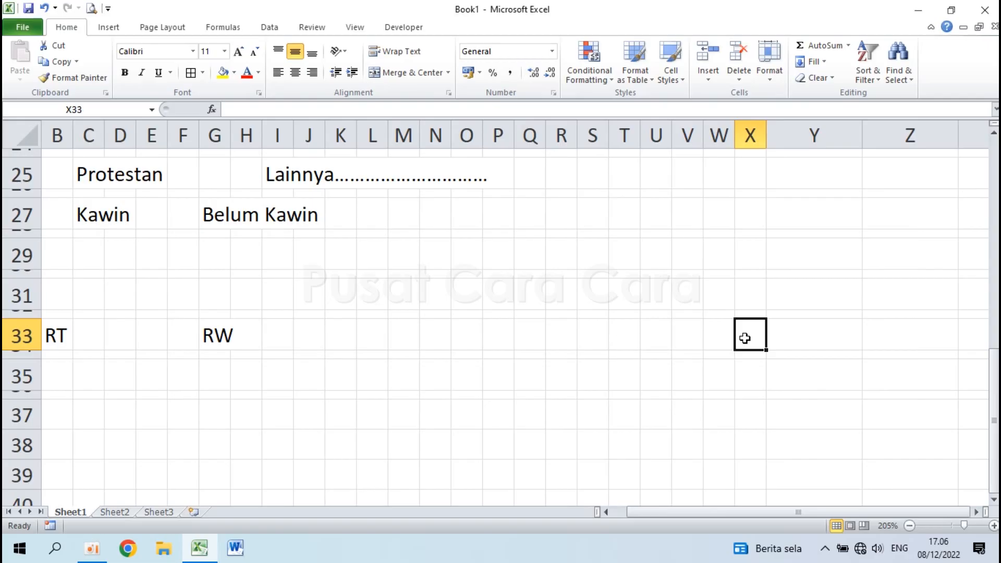
{"action": "left_click", "coordinate": [712, 337]}
{"action": "left_click_drag", "start_coordinate": [711, 338], "coordinate": [626, 340]}
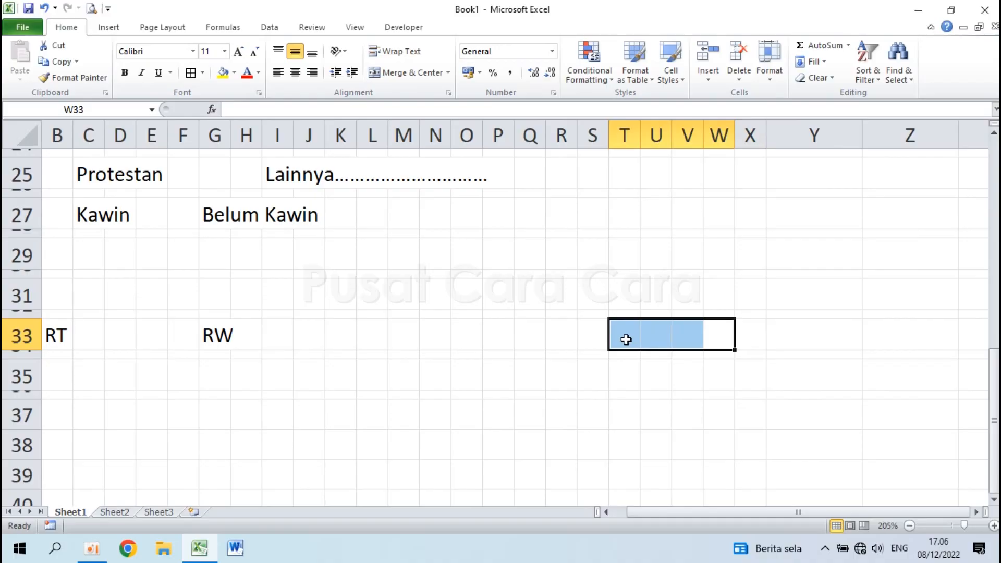
{"action": "left_click", "coordinate": [585, 335]}
{"action": "type", "text": "Kode Pos"}
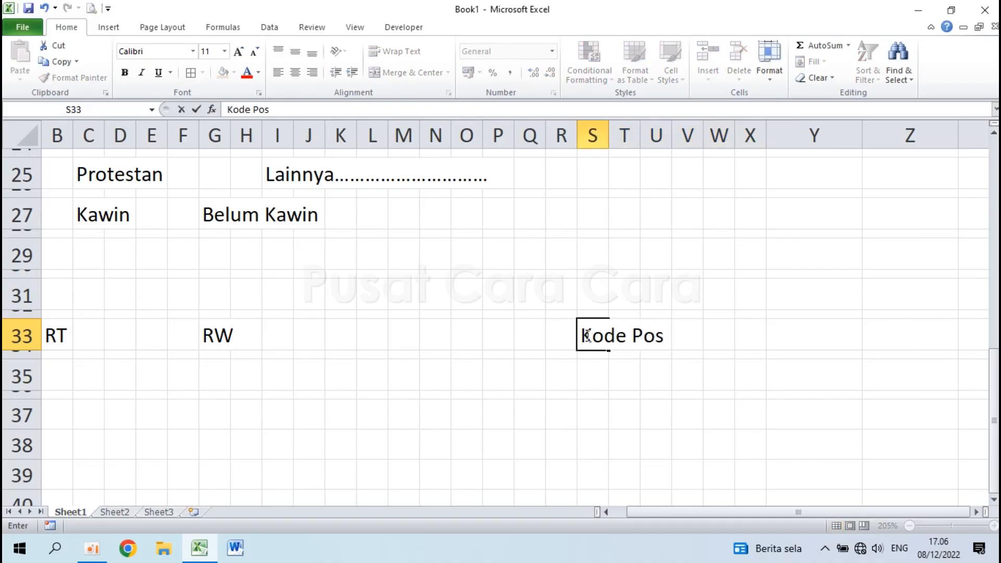
{"action": "key", "text": "Return"}
Right-align the "Kode Pos" label in cell S33 so the cells from T33 onward stay free.
{"action": "left_click", "coordinate": [595, 334]}
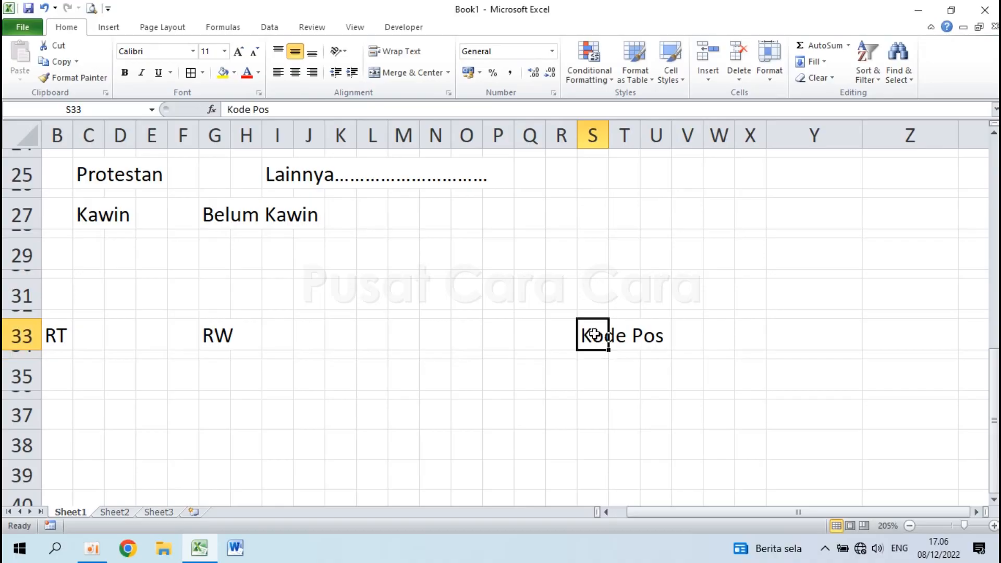
{"action": "left_click", "coordinate": [311, 76]}
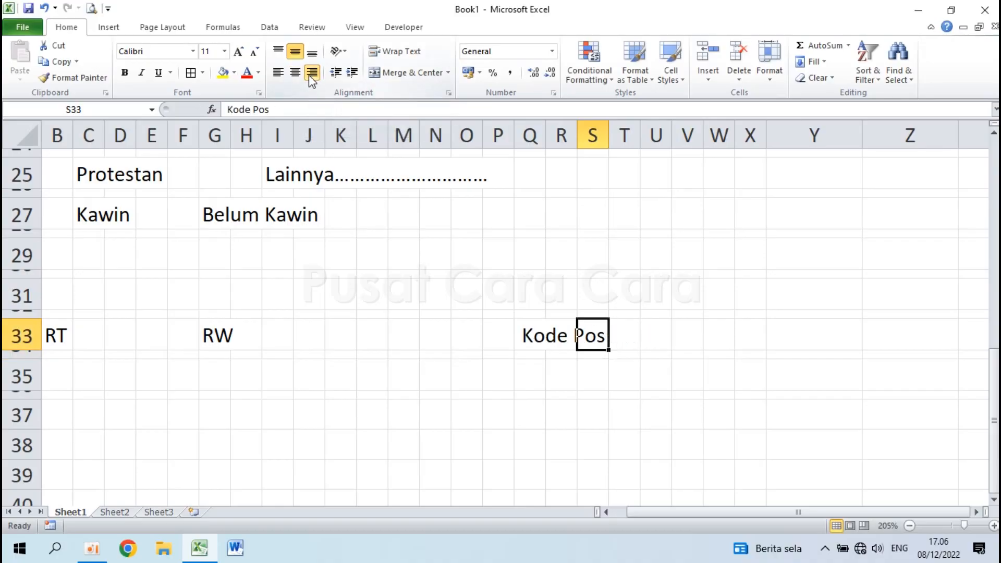
{"action": "left_click", "coordinate": [617, 341]}
{"action": "left_click_drag", "start_coordinate": [617, 341], "coordinate": [738, 340]}
Enter the label "Kelurahan" in cell B35.
{"action": "left_click_drag", "start_coordinate": [649, 512], "coordinate": [603, 512]}
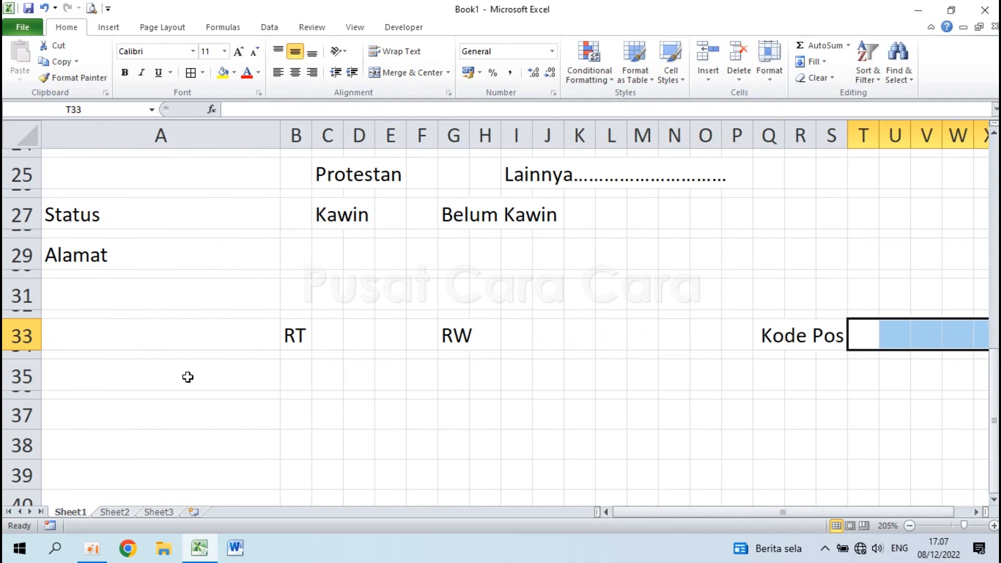
{"action": "left_click", "coordinate": [295, 377]}
{"action": "type", "text": "Kelurahan"}
{"action": "key", "text": "Return"}
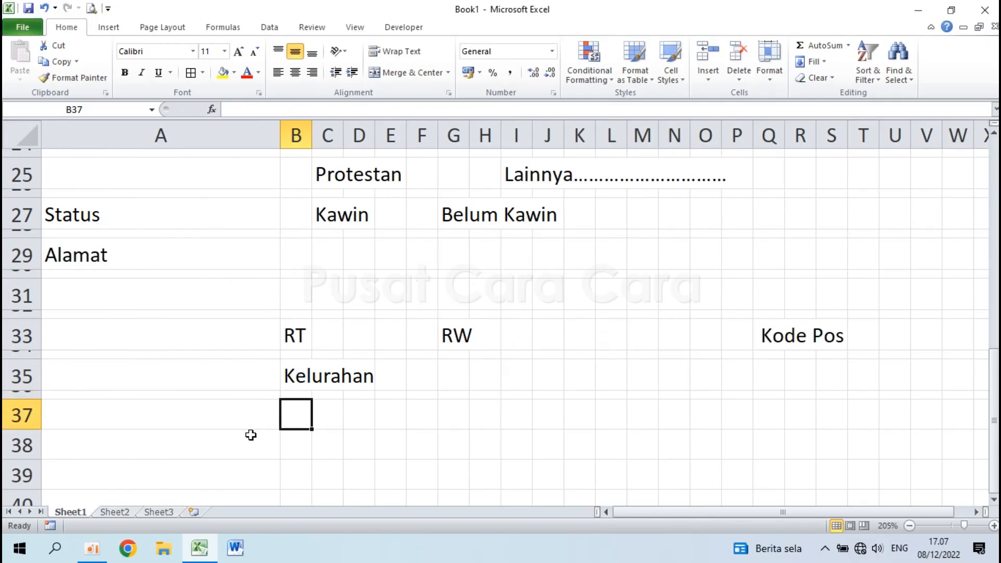
Copy the alternating row formatting of rows 35 and 36 to the rows from 37 downward with Format Painter.
{"action": "scroll", "coordinate": [181, 405], "scroll_direction": "down", "scroll_amount": 1}
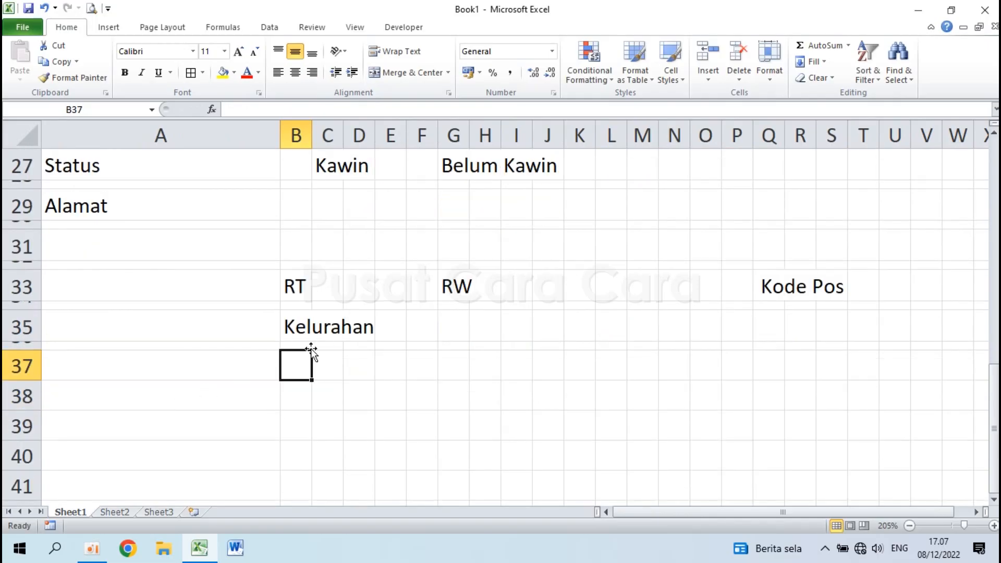
{"action": "left_click", "coordinate": [24, 367]}
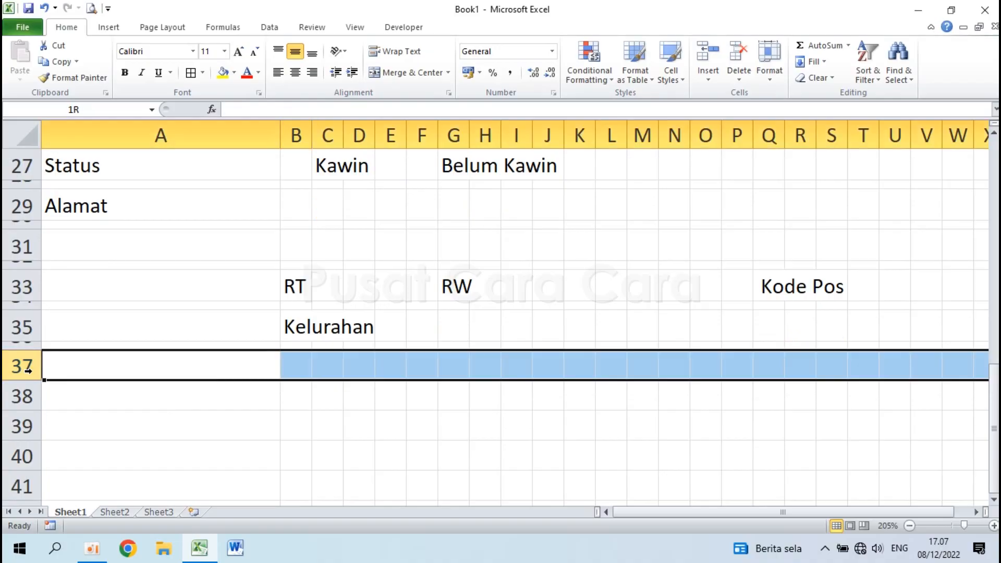
{"action": "left_click", "coordinate": [26, 397]}
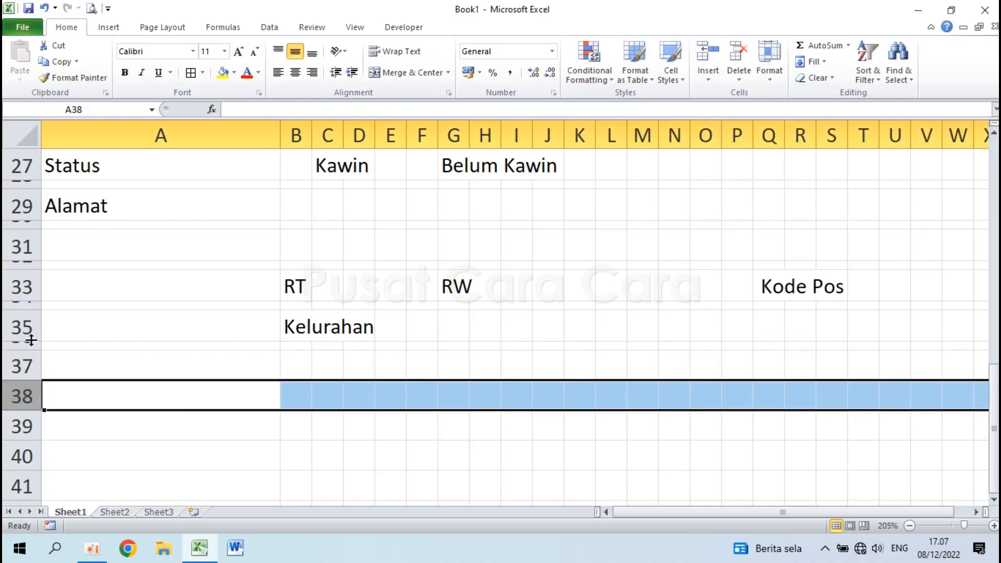
{"action": "left_click_drag", "start_coordinate": [22, 332], "coordinate": [27, 339]}
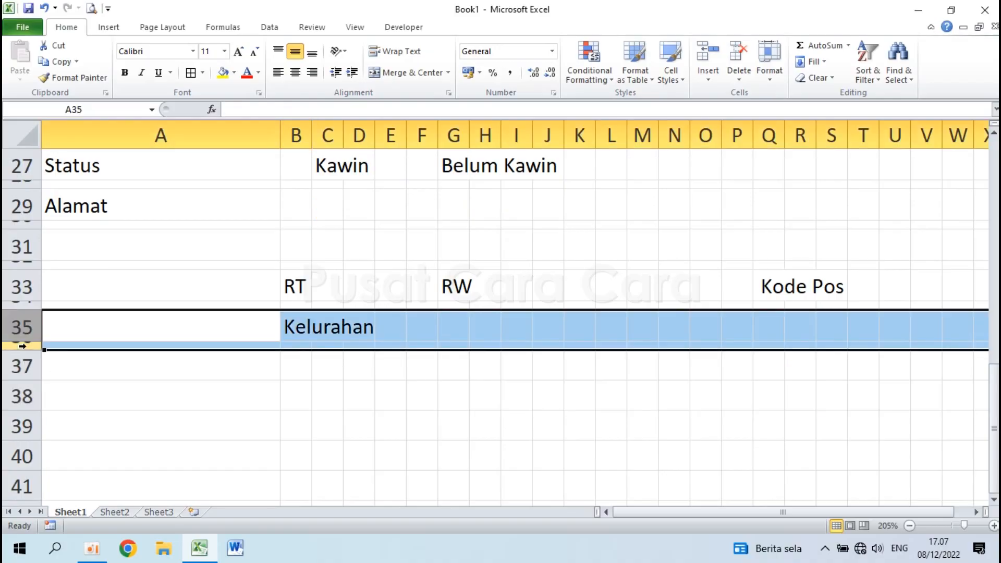
{"action": "key", "text": "Escape"}
{"action": "left_click_drag", "start_coordinate": [20, 326], "coordinate": [19, 345]}
{"action": "left_click", "coordinate": [77, 79]}
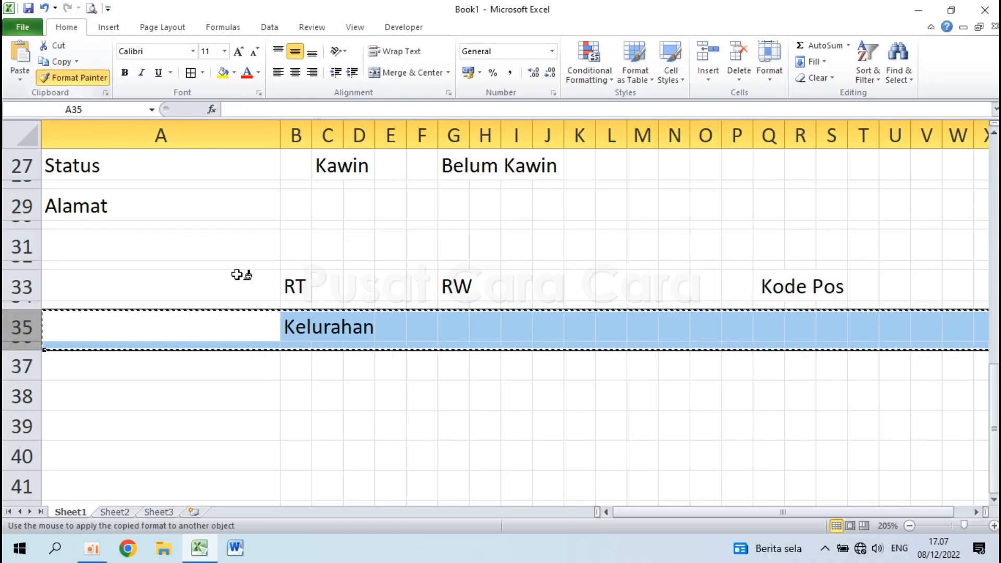
{"action": "mouse_move", "coordinate": [22, 367]}
{"action": "left_mouse_down"}
{"action": "mouse_move", "coordinate": [21, 495]}
{"action": "mouse_move", "coordinate": [21, 459]}
{"action": "mouse_move", "coordinate": [17, 469]}
{"action": "left_mouse_up"}
{"action": "scroll", "coordinate": [60, 438], "scroll_direction": "up", "scroll_amount": 6}
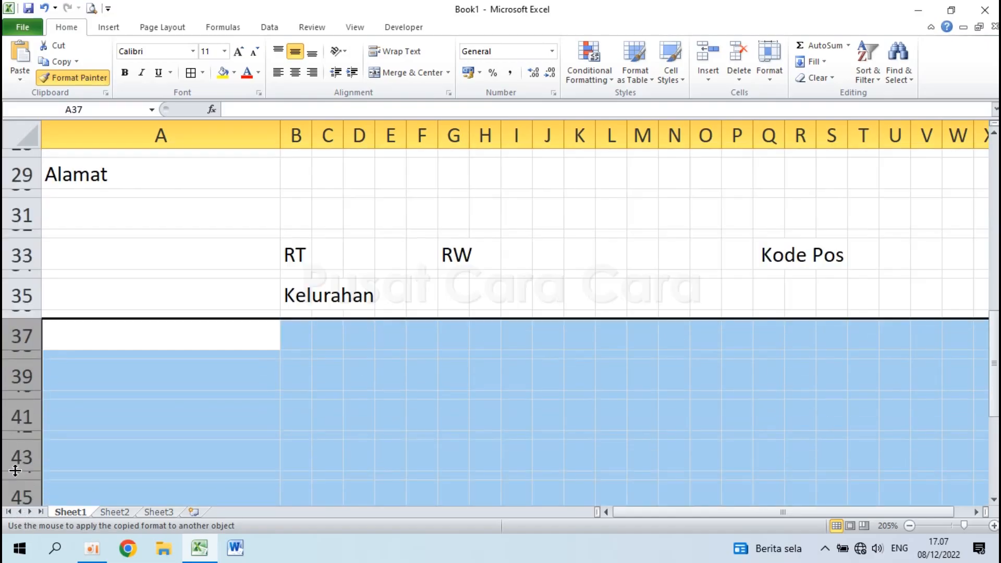
Enter the labels "Kecamatan" in cell B37 and "Kota/Kab." in cell B39.
{"action": "left_click", "coordinate": [205, 341]}
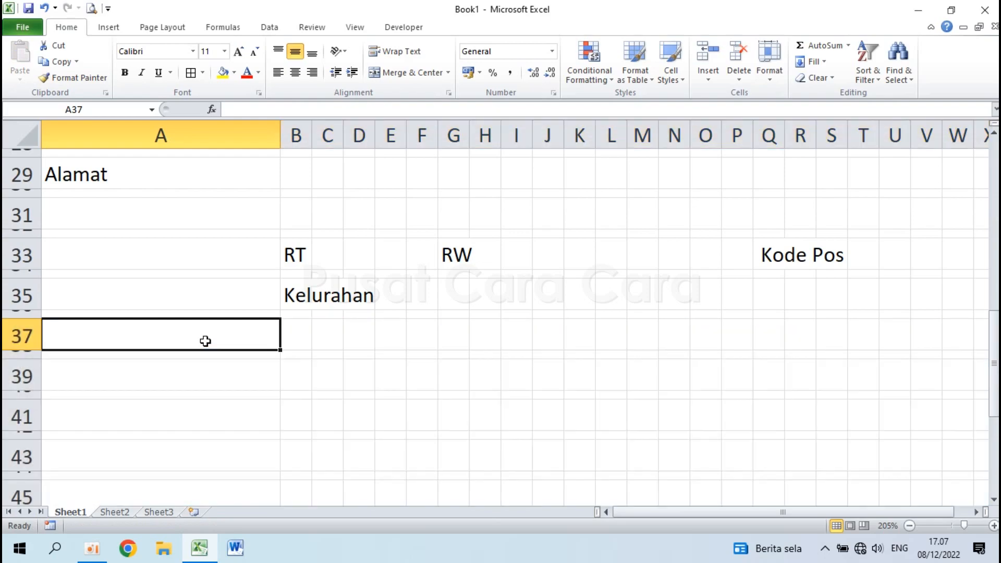
{"action": "left_click", "coordinate": [294, 331]}
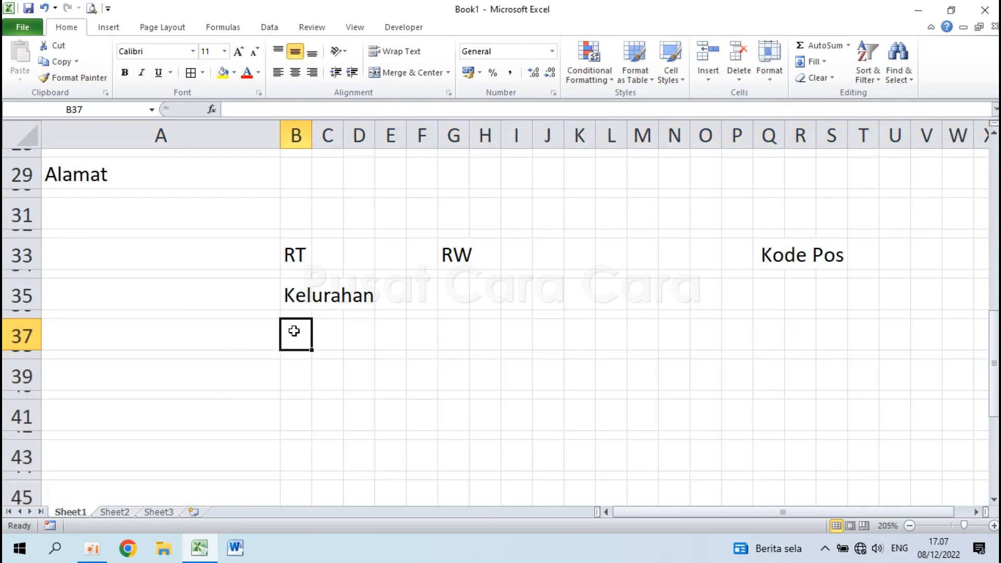
{"action": "type", "text": "Kecamatan"}
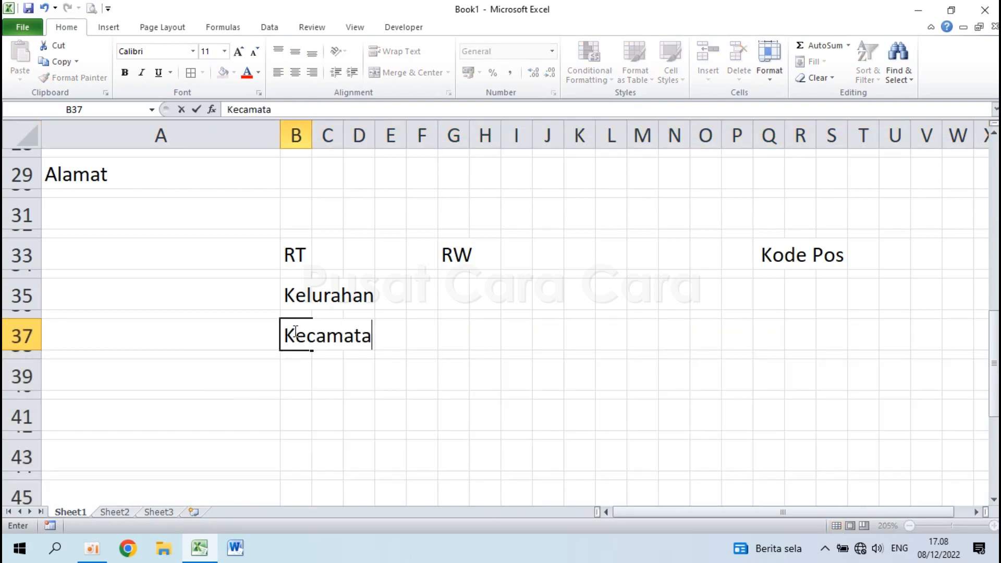
{"action": "key", "text": "Return"}
{"action": "key", "text": "Return"}
{"action": "type", "text": "Kot"}
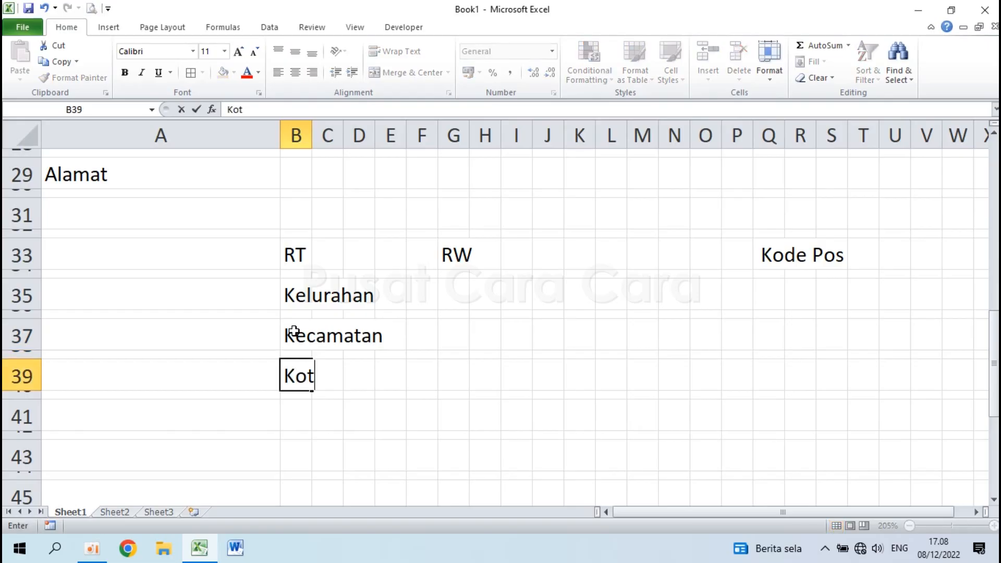
{"action": "type", "text": "a/Kab."}
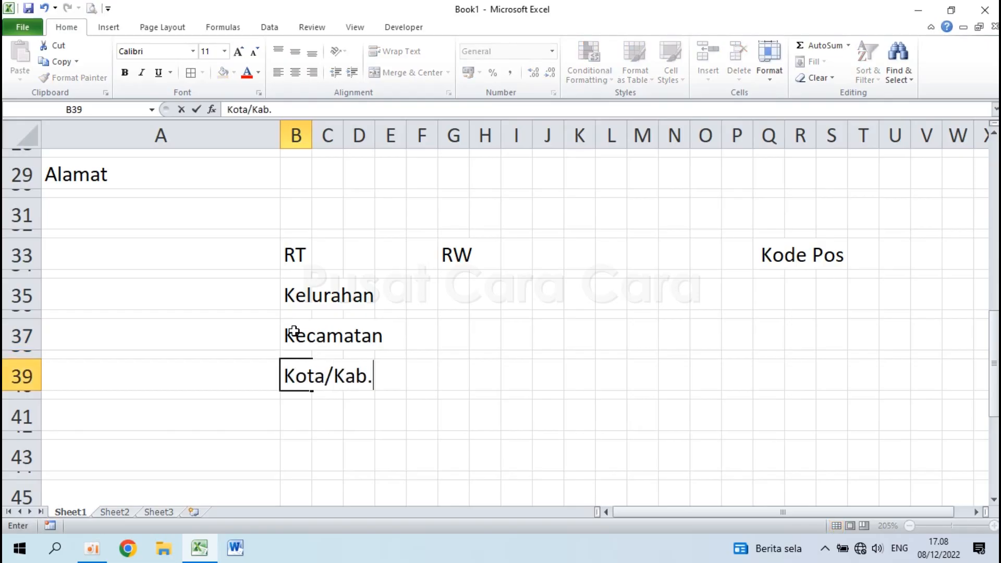
{"action": "key", "text": "Return"}
{"action": "key", "text": "Return"}
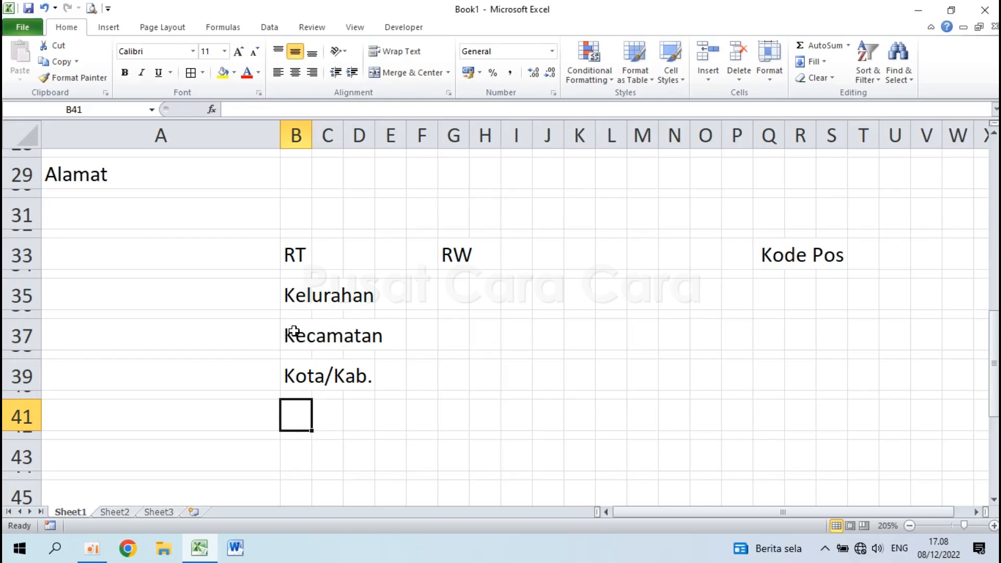
Enter the label "Golongan Darah" in cell A41.
{"action": "left_click", "coordinate": [120, 406]}
{"action": "type", "text": "G"}
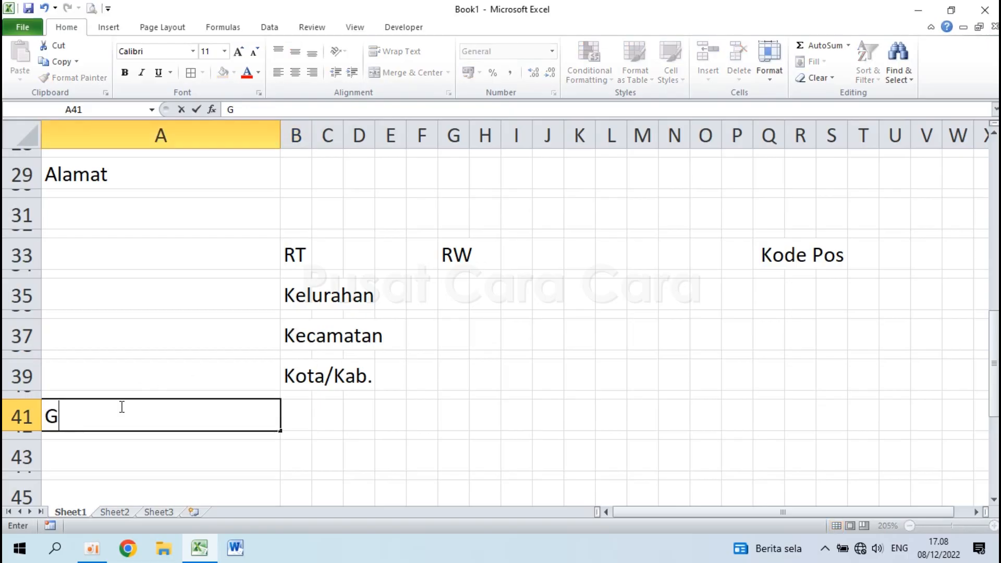
{"action": "type", "text": "olongan Darah"}
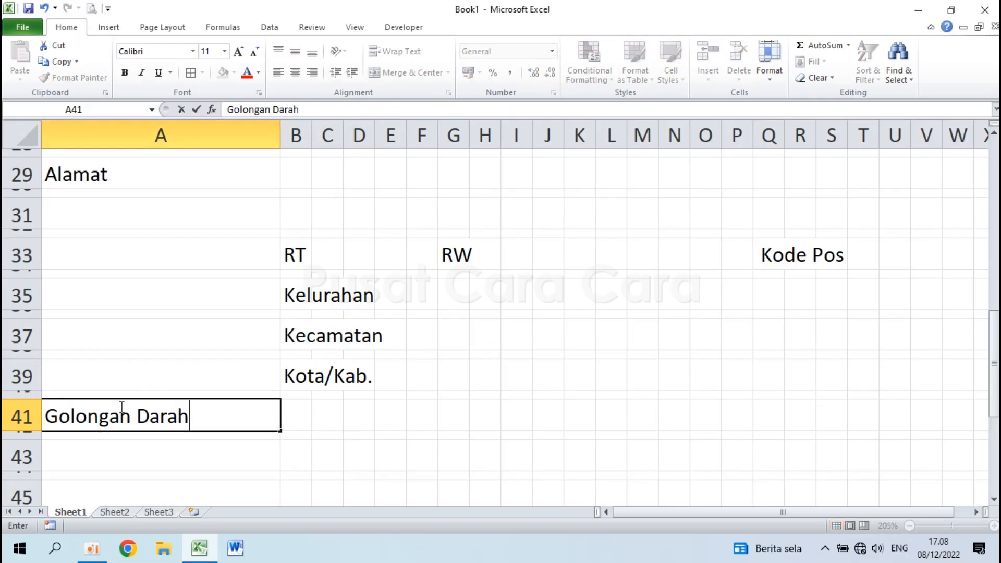
{"action": "key", "text": "Return"}
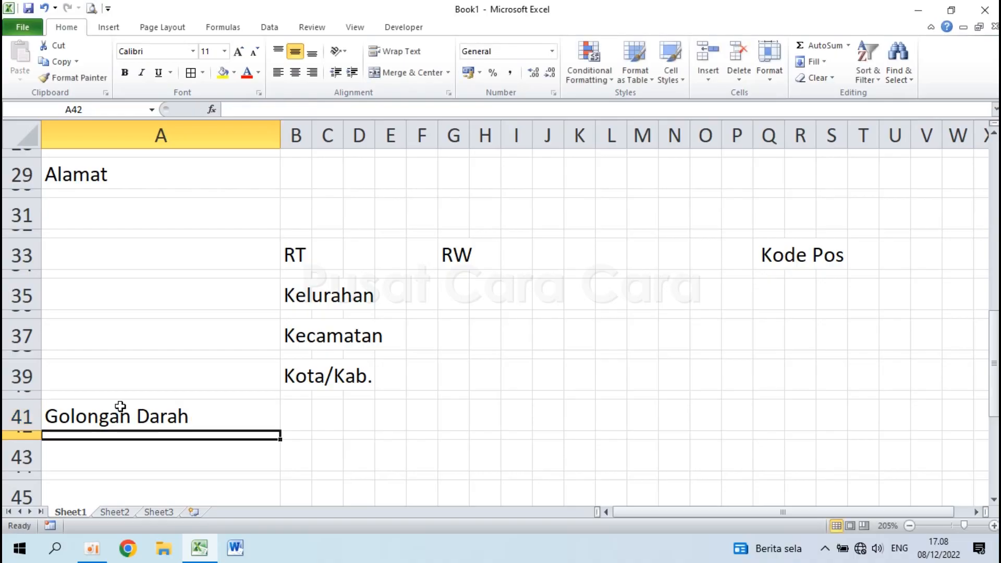
Enter the blood-type options "A" in cell C41 and "B" in cell F41.
{"action": "left_click", "coordinate": [297, 413]}
{"action": "left_click", "coordinate": [319, 412]}
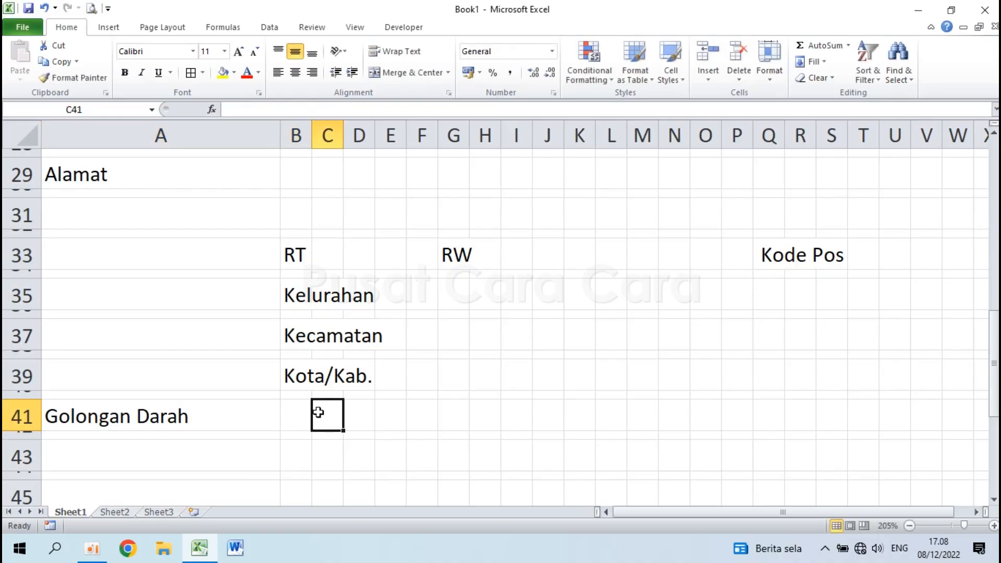
{"action": "type", "text": "A"}
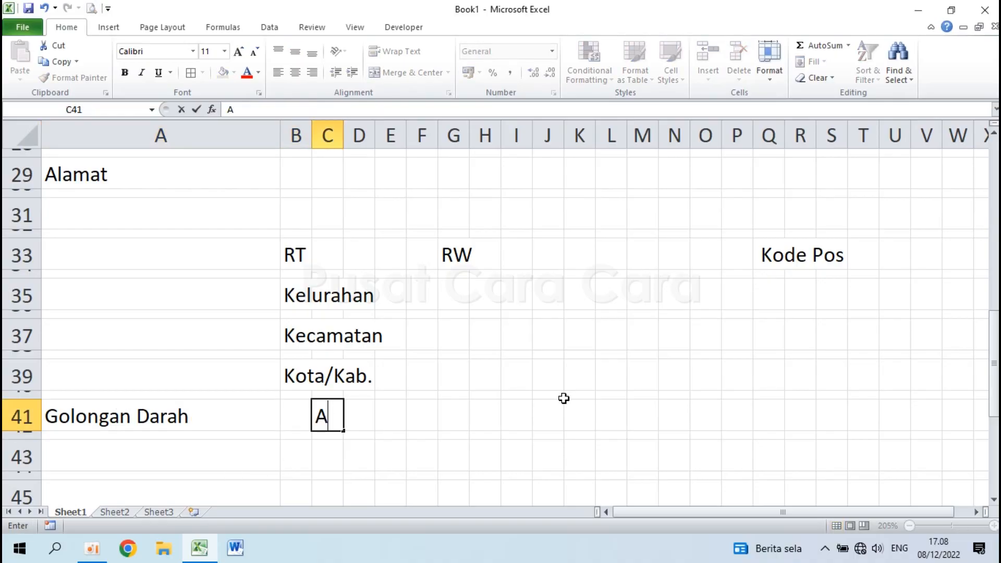
{"action": "key", "text": "Tab"}
{"action": "key", "text": "Tab"}
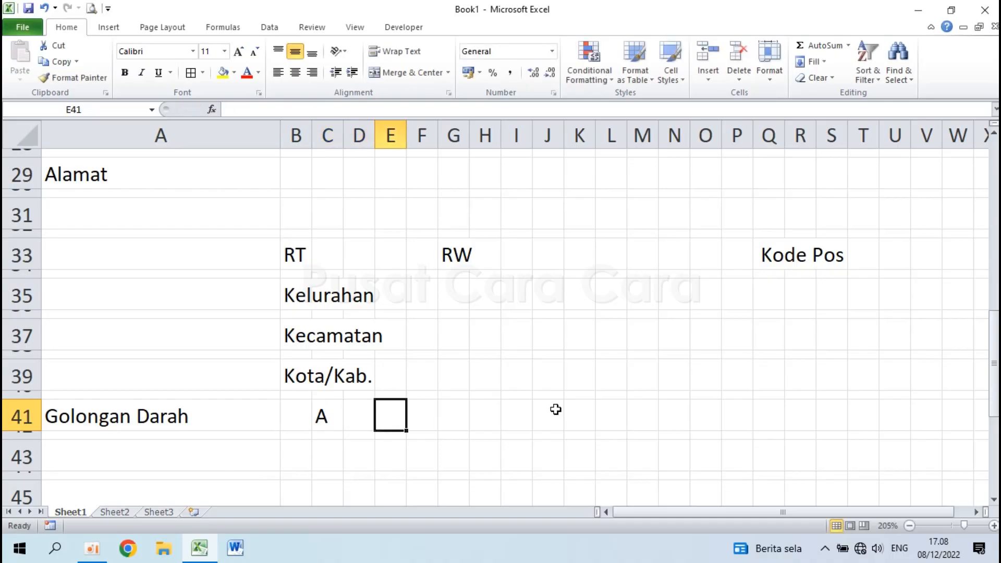
{"action": "key", "text": "Right"}
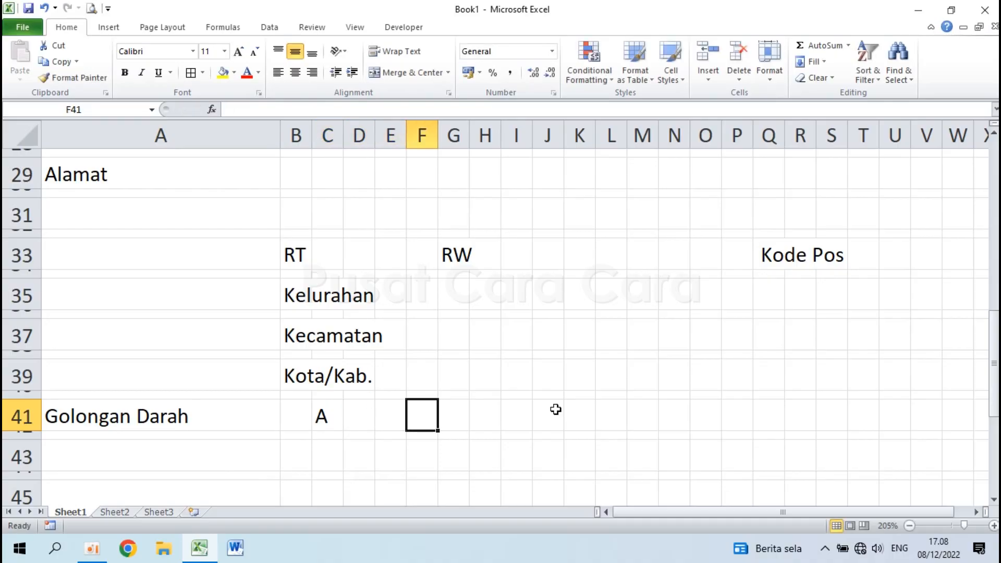
{"action": "type", "text": "B"}
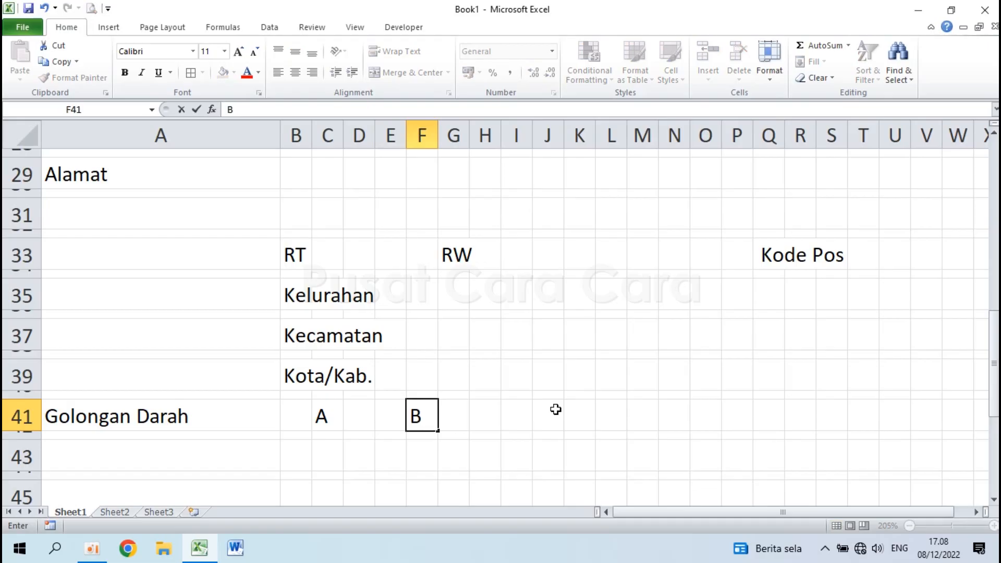
{"action": "key", "text": "Right"}
{"action": "key", "text": "Right"}
{"action": "key", "text": "Right"}
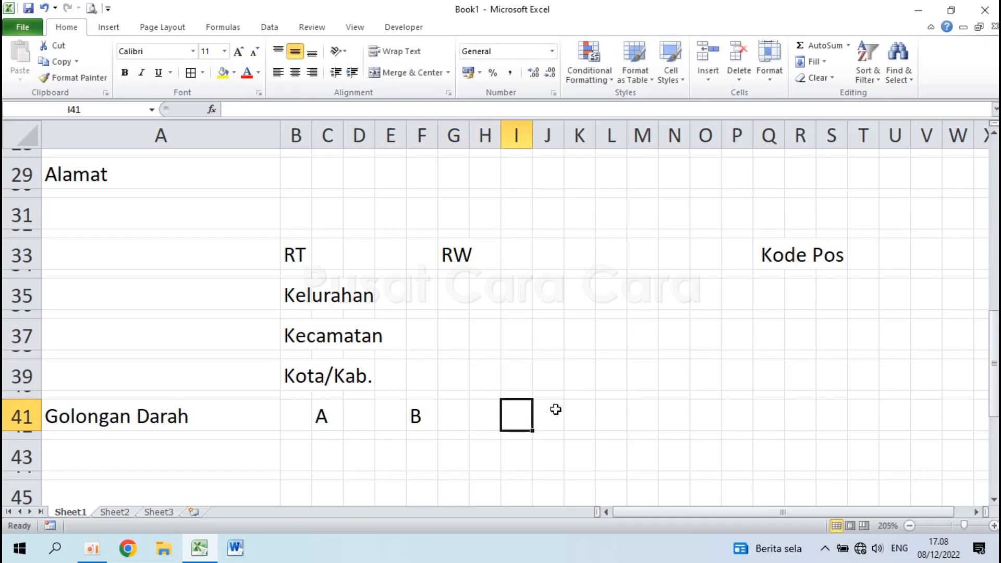
Enter the blood-type options "AB" in cell I41 and "O" in cell L41.
{"action": "type", "text": "AB"}
{"action": "key", "text": "Right"}
{"action": "key", "text": "Right"}
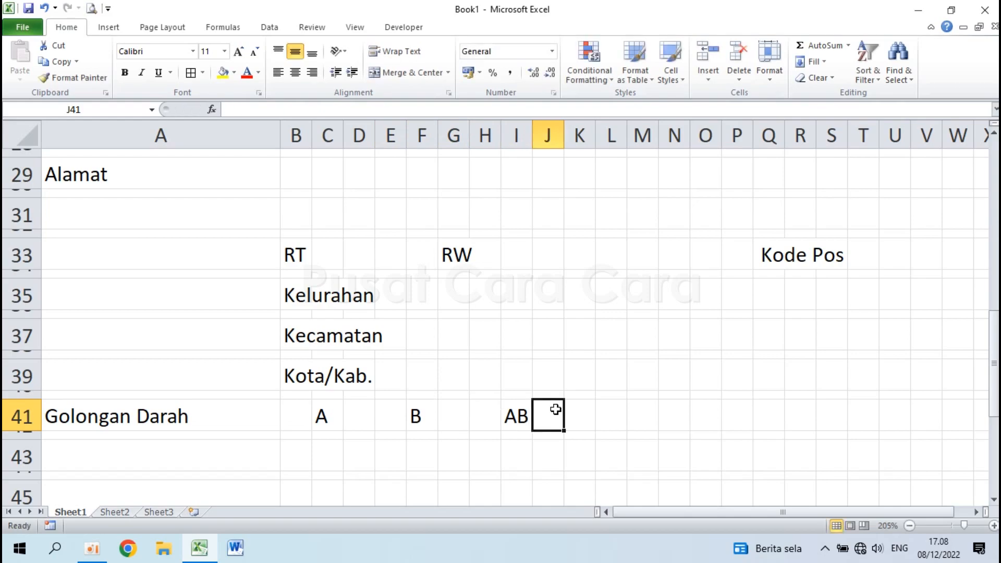
{"action": "key", "text": "Right"}
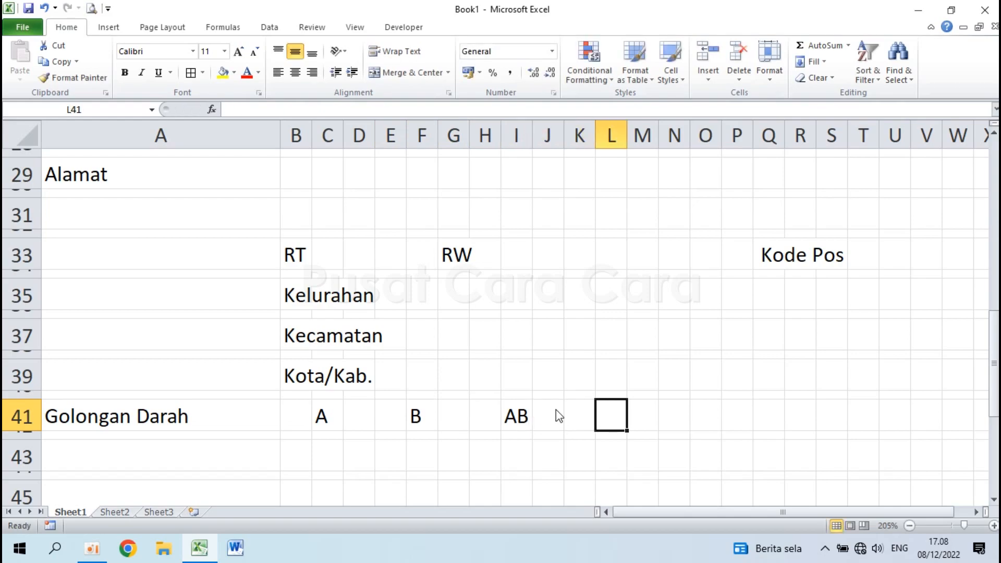
{"action": "type", "text": "O"}
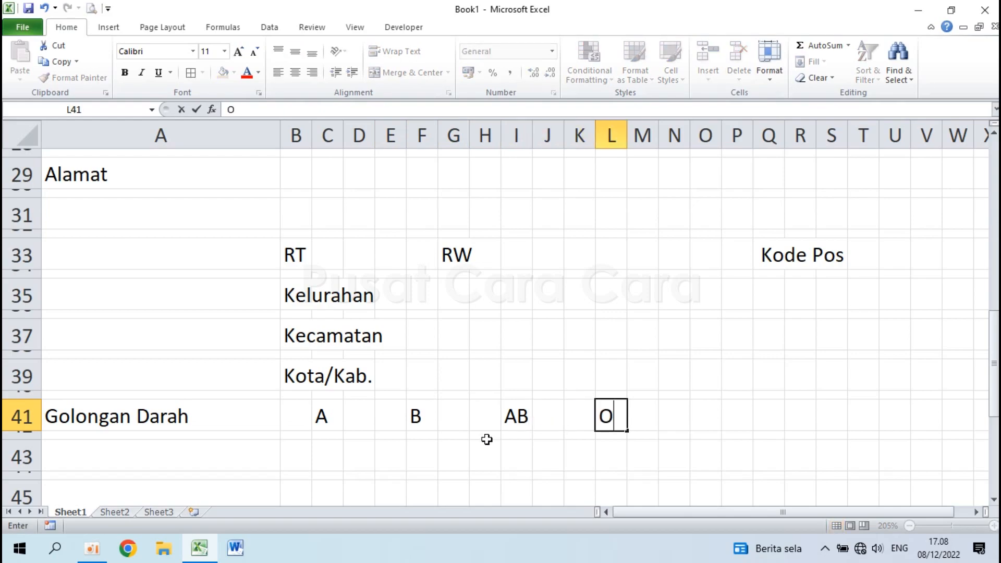
Enter the label "Penguasaan Komputer" in cell A43.
{"action": "left_click", "coordinate": [229, 461]}
{"action": "scroll", "coordinate": [229, 461], "scroll_direction": "down", "scroll_amount": 3}
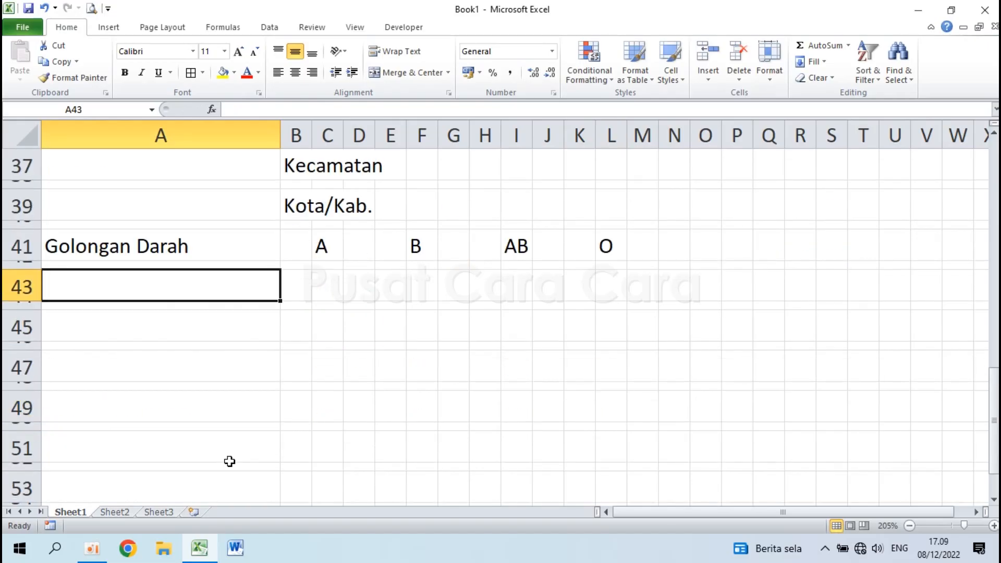
{"action": "type", "text": "Penguasaan Komputer"}
{"action": "left_click", "coordinate": [263, 286]}
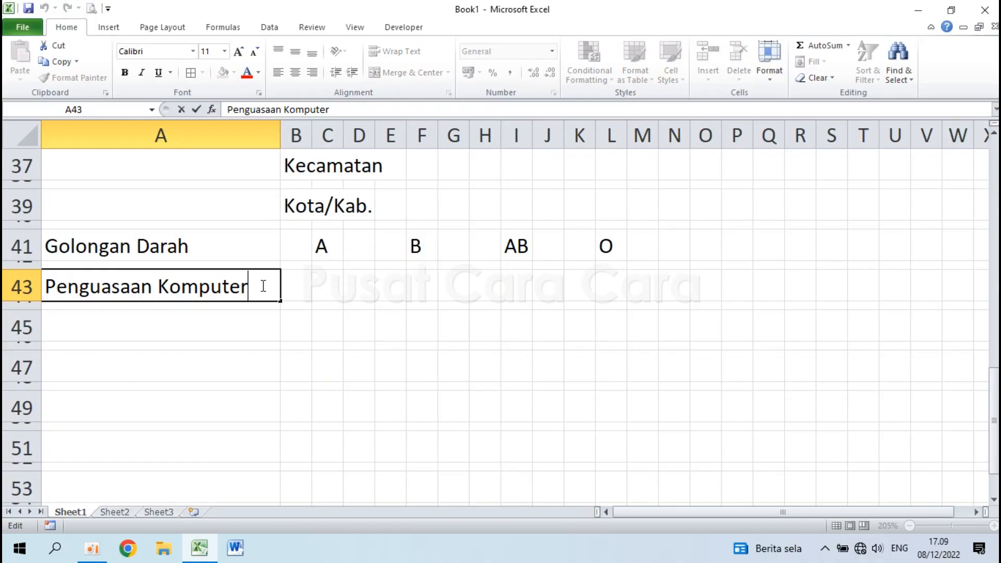
{"action": "key", "text": "Return"}
Enter the computer-skill options "Microsoft Word" in cell C43 and "Microsoft Excel" in cell C45.
{"action": "left_click", "coordinate": [302, 287]}
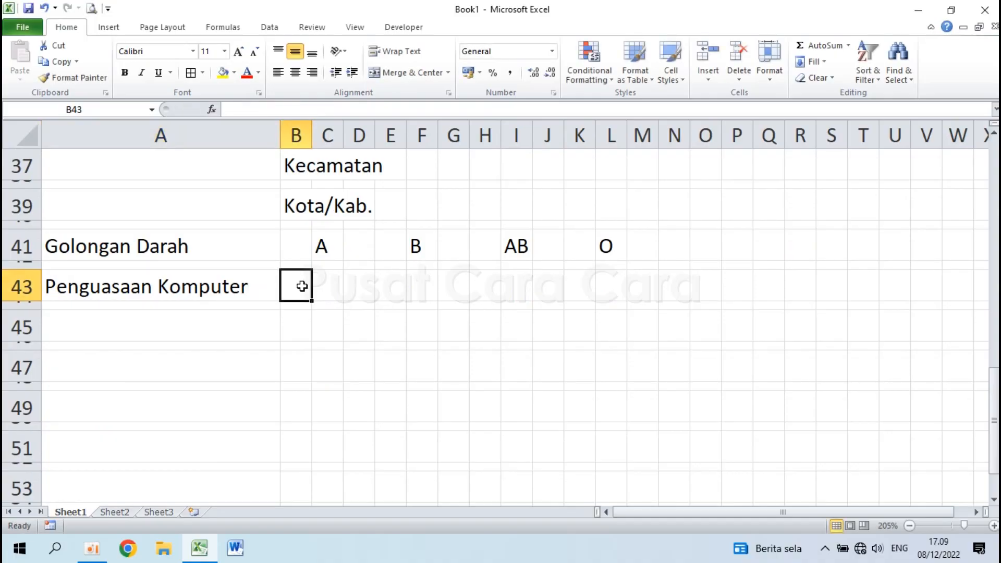
{"action": "left_click", "coordinate": [329, 287]}
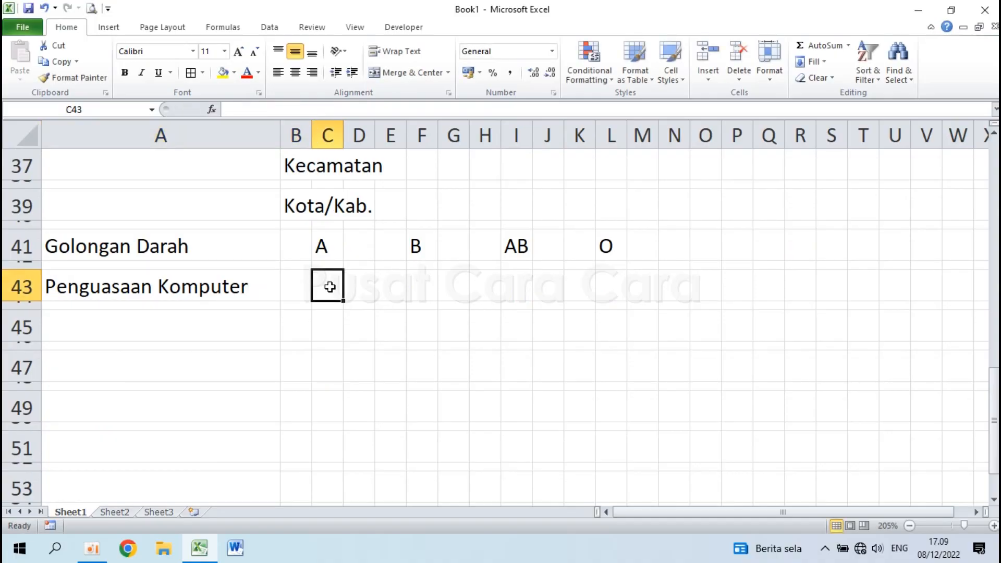
{"action": "type", "text": "Mic"}
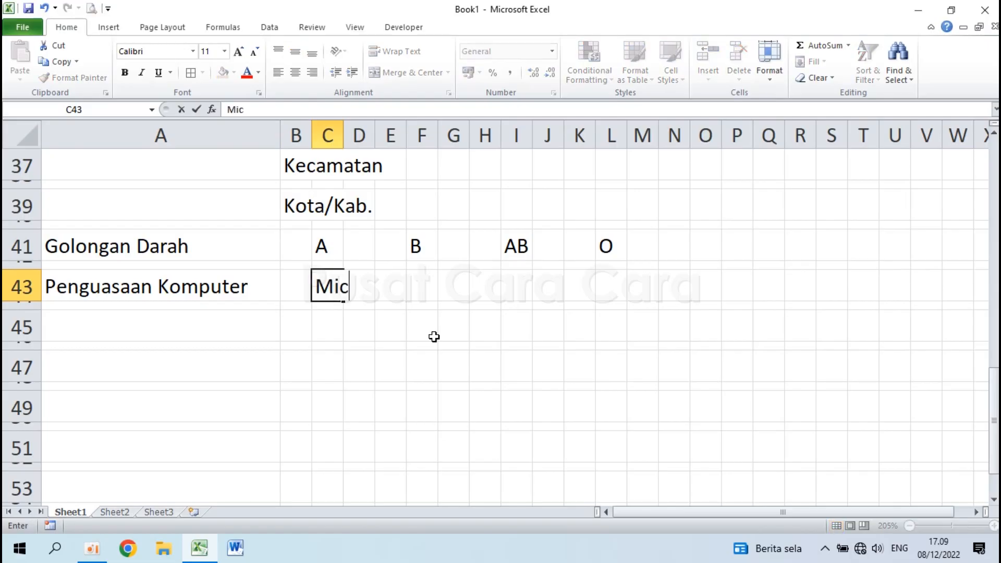
{"action": "type", "text": "rosoft Word"}
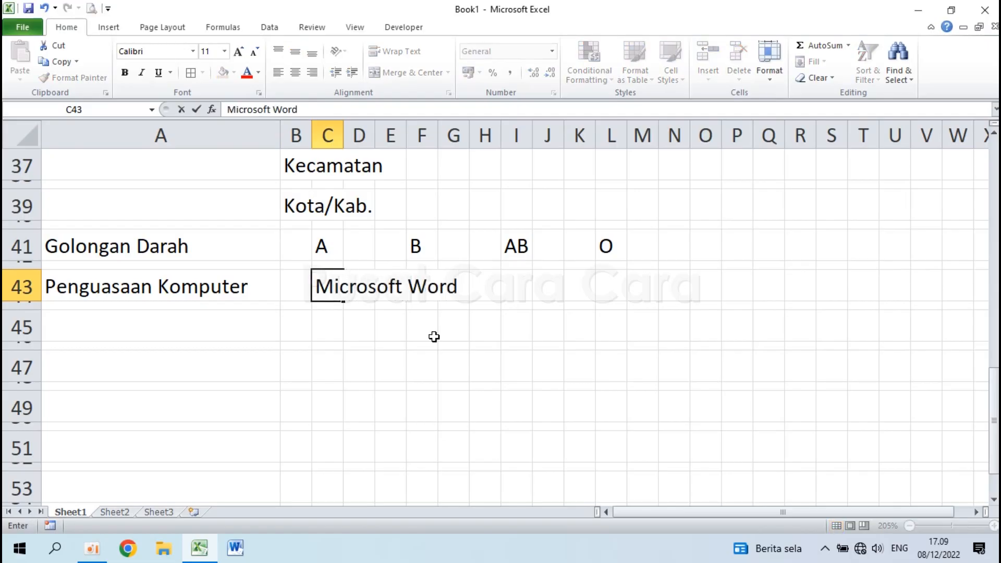
{"action": "key", "text": "Return"}
{"action": "key", "text": "Return"}
{"action": "type", "text": "Microsoft Excel"}
{"action": "key", "text": "Return"}
{"action": "key", "text": "Return"}
Enter the computer-skill options "Microsoft PowerPoint" in cell C47 and "Computer Networking" in cell C49.
{"action": "type", "text": "Microsoft"}
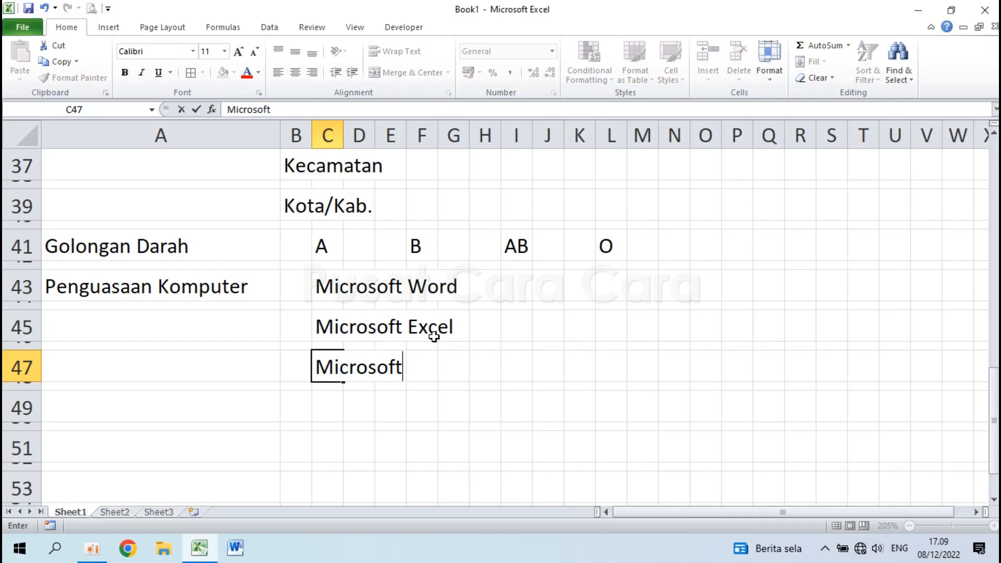
{"action": "type", "text": " PowerPoint"}
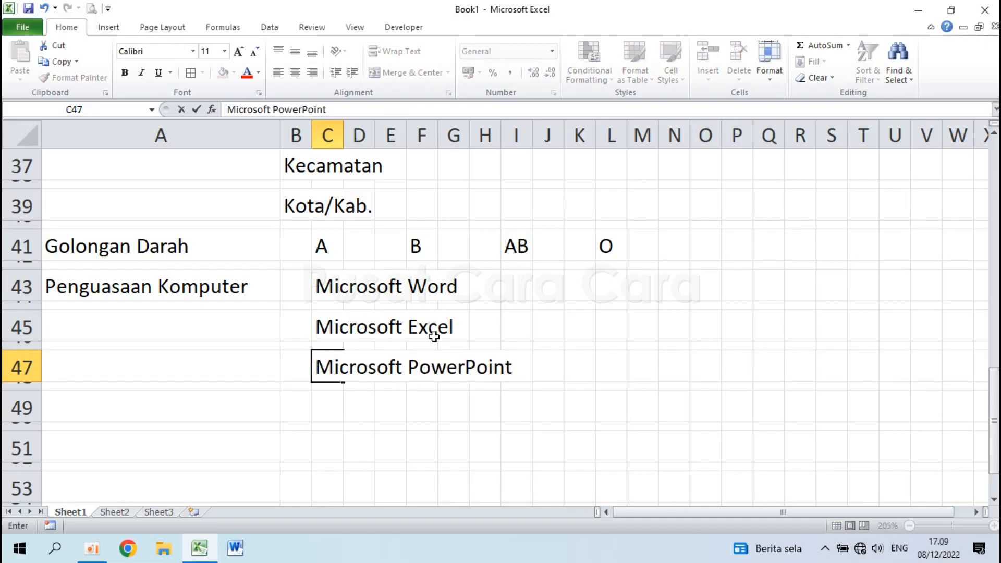
{"action": "key", "text": "Return"}
{"action": "key", "text": "Return"}
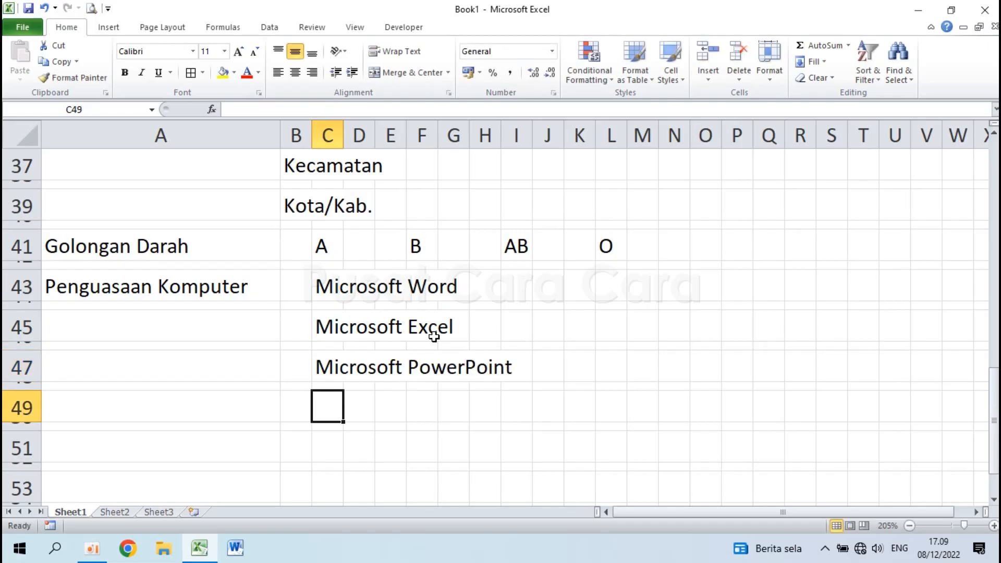
{"action": "type", "text": "Computer Ne"}
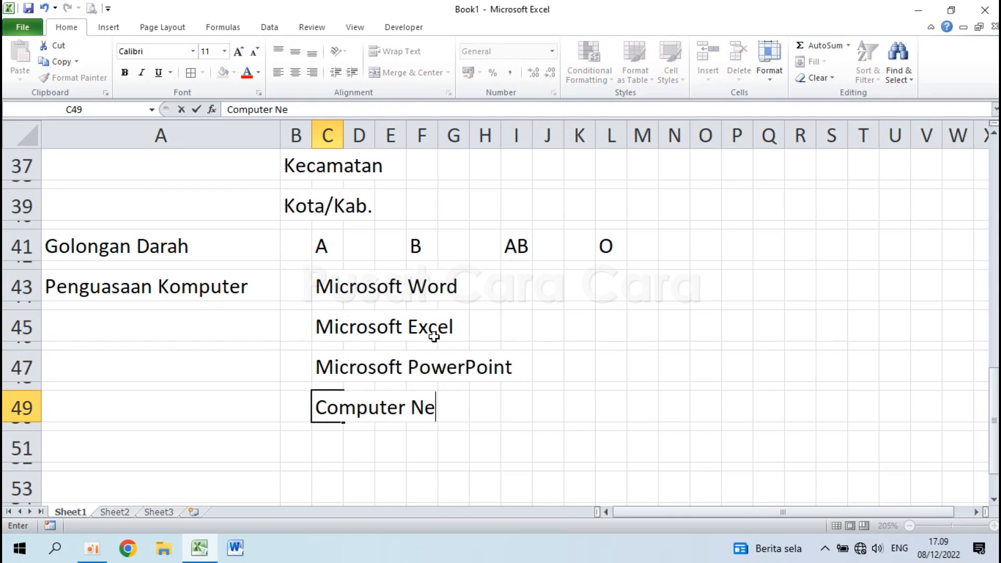
{"action": "type", "text": "tworking"}
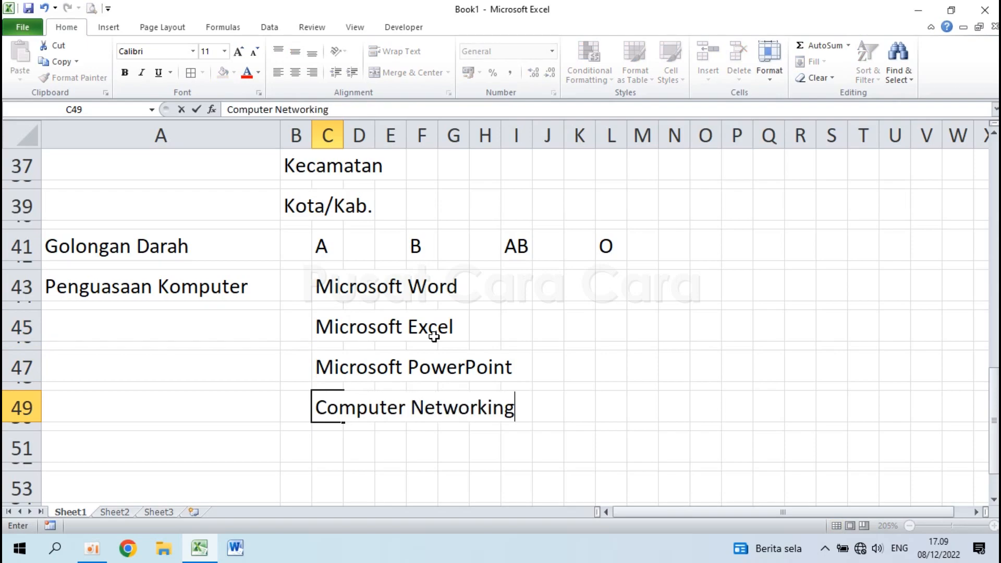
Enter the computer-skill options "CorelDRAW" in cell L43 and "Photoshop" in cell L45.
{"action": "left_click", "coordinate": [608, 287]}
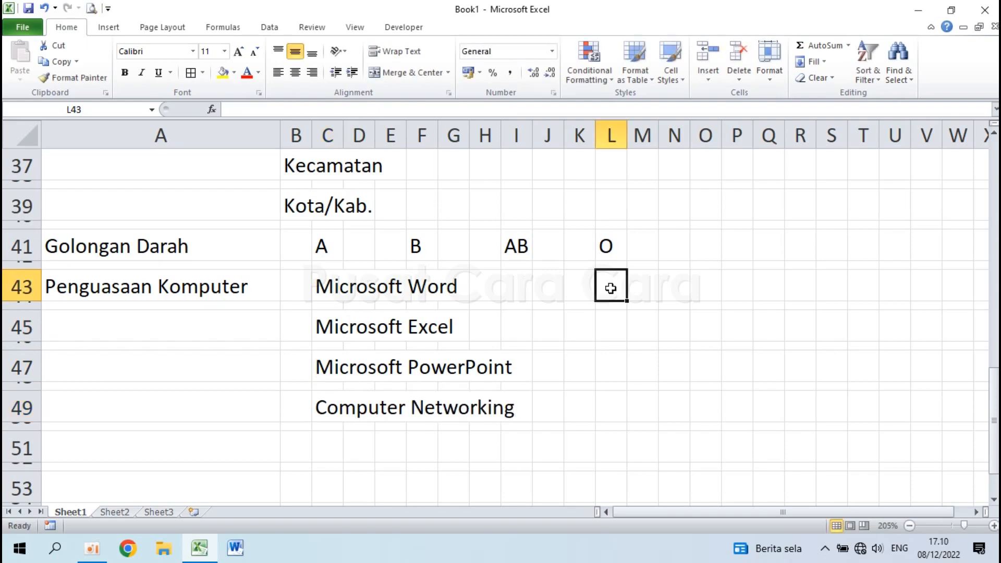
{"action": "left_click", "coordinate": [576, 286]}
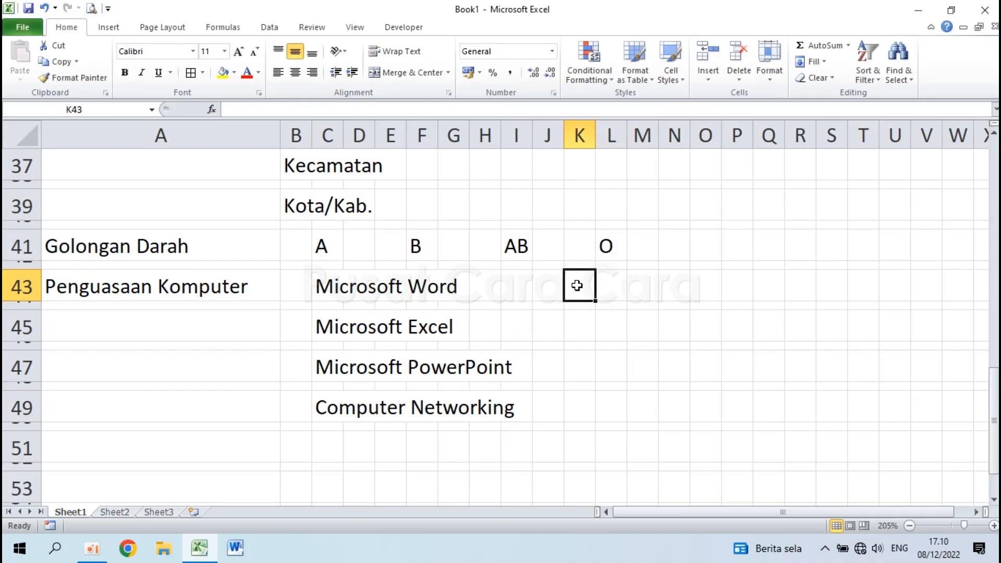
{"action": "left_click", "coordinate": [616, 288]}
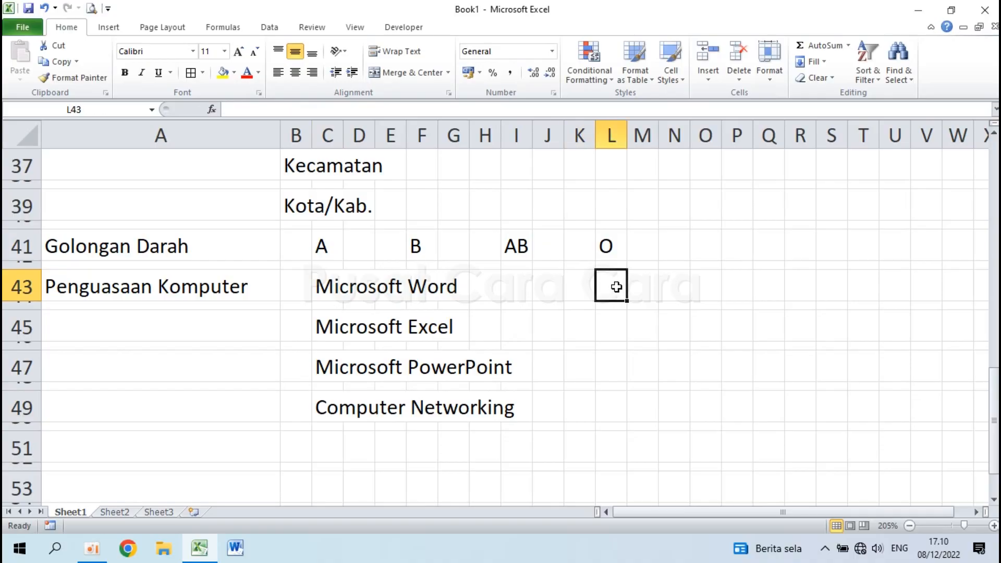
{"action": "type", "text": "CorelDRAW"}
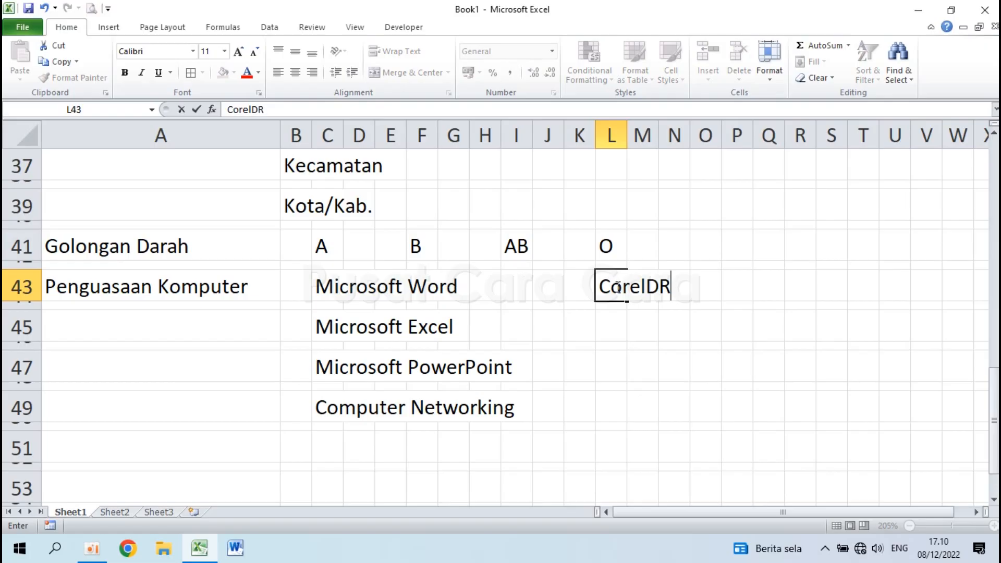
{"action": "key", "text": "Return"}
{"action": "type", "text": "Photoshop"}
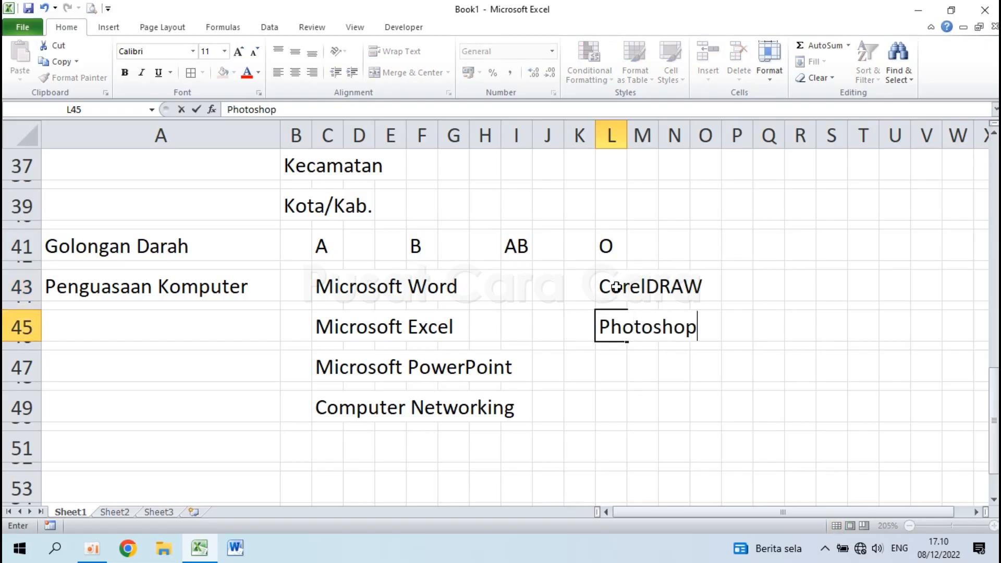
{"action": "key", "text": "Return"}
{"action": "key", "text": "Return"}
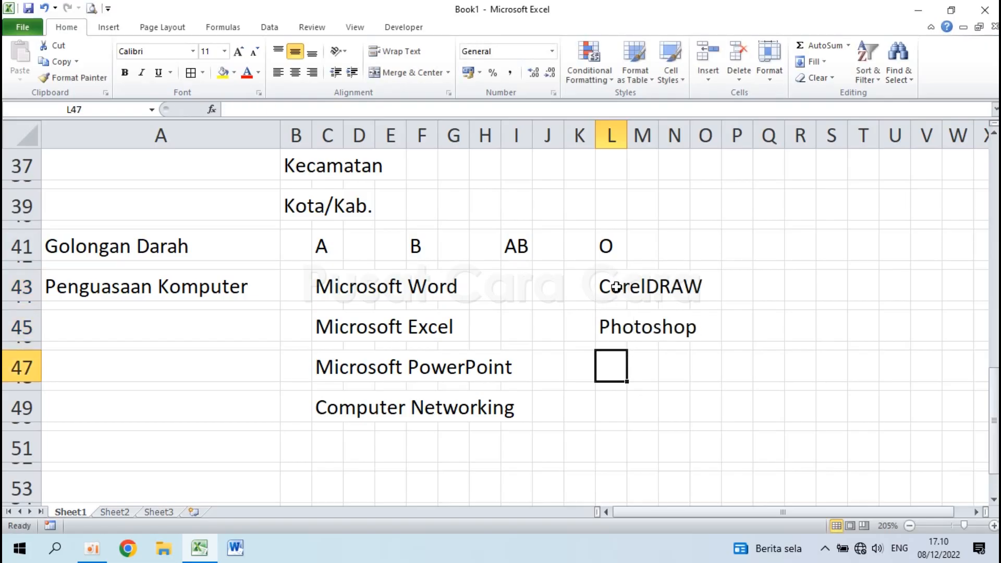
Enter the option "Lainnya" followed by a dotted fill-in line reaching column S in cell L47.
{"action": "type", "text": "Lain"}
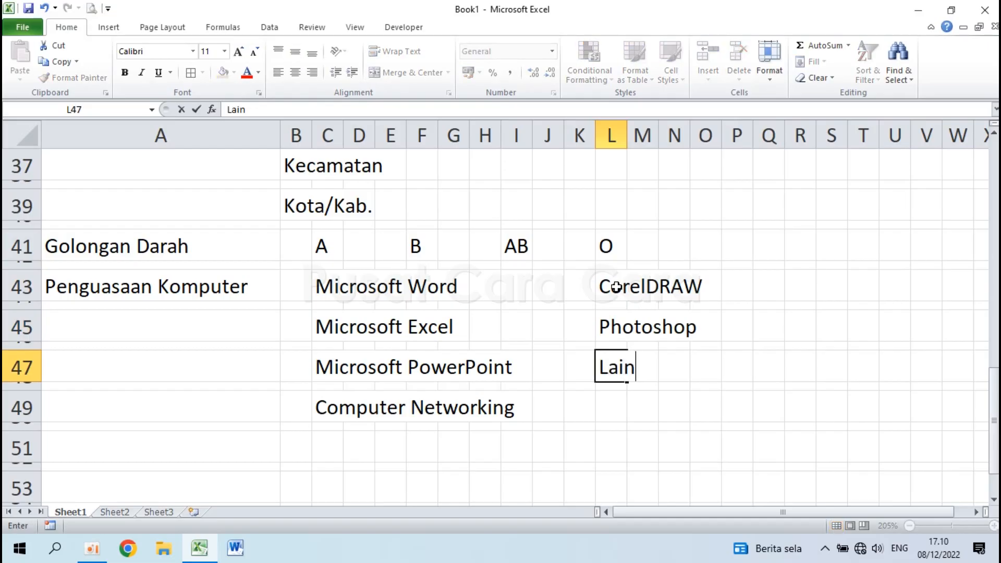
{"action": "type", "text": "nya................................"}
{"action": "key", "text": "Return"}
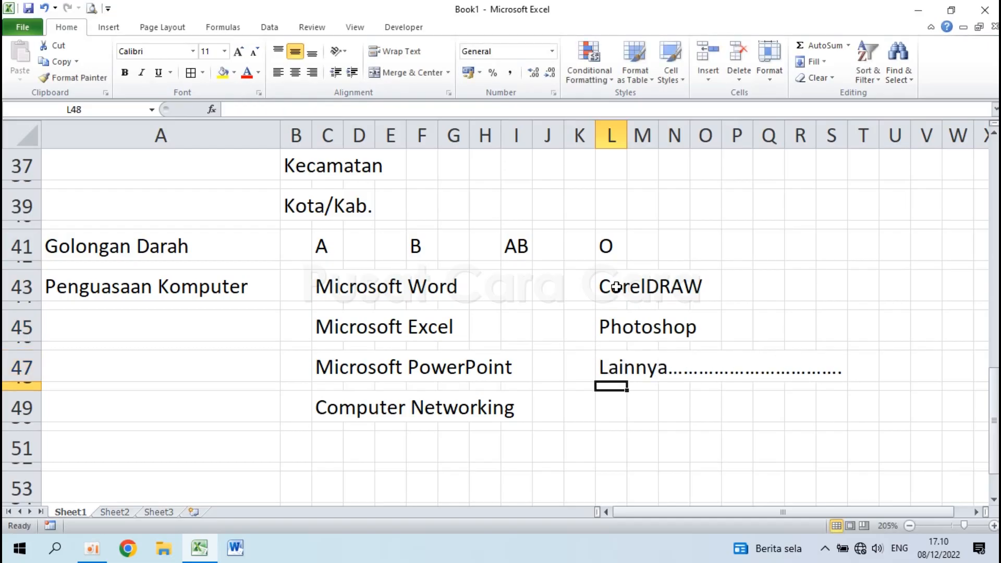
Enter the label "Posisi yang Dilamar" in cell A51.
{"action": "scroll", "coordinate": [616, 287], "scroll_direction": "down", "scroll_amount": 1}
{"action": "left_click", "coordinate": [119, 379]}
{"action": "scroll", "coordinate": [123, 396], "scroll_direction": "down", "scroll_amount": 1}
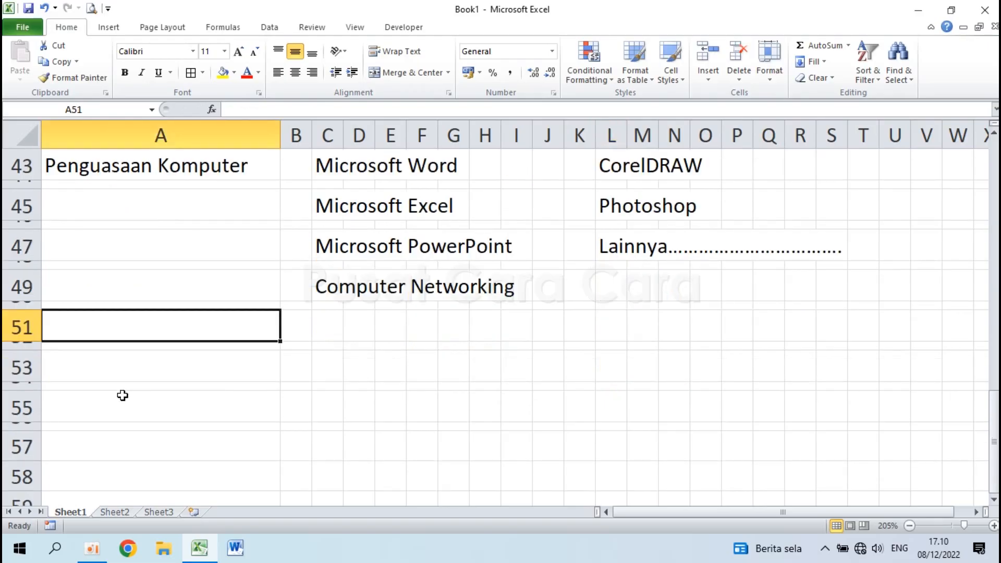
{"action": "type", "text": "Posisi "}
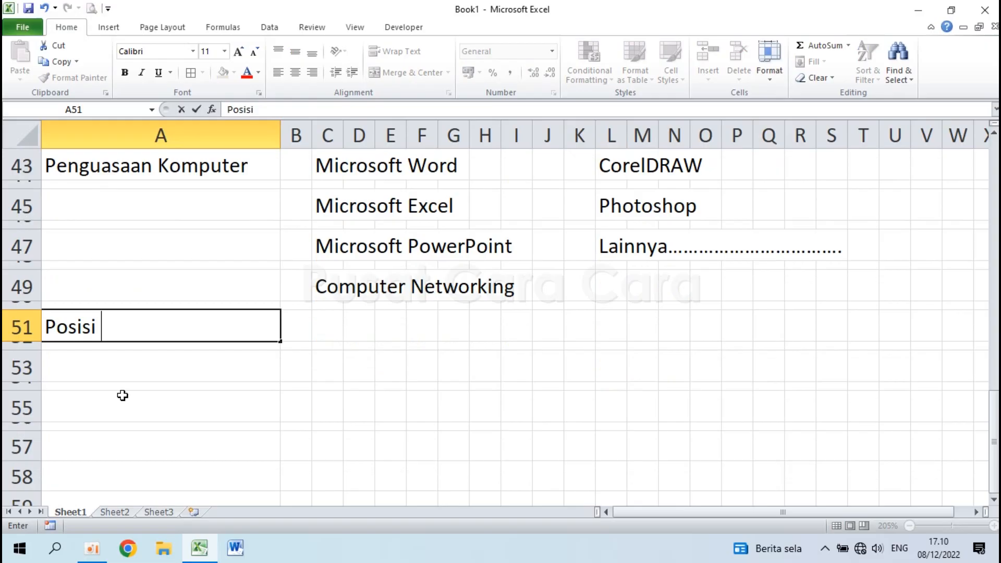
{"action": "type", "text": "yang Dilamat"}
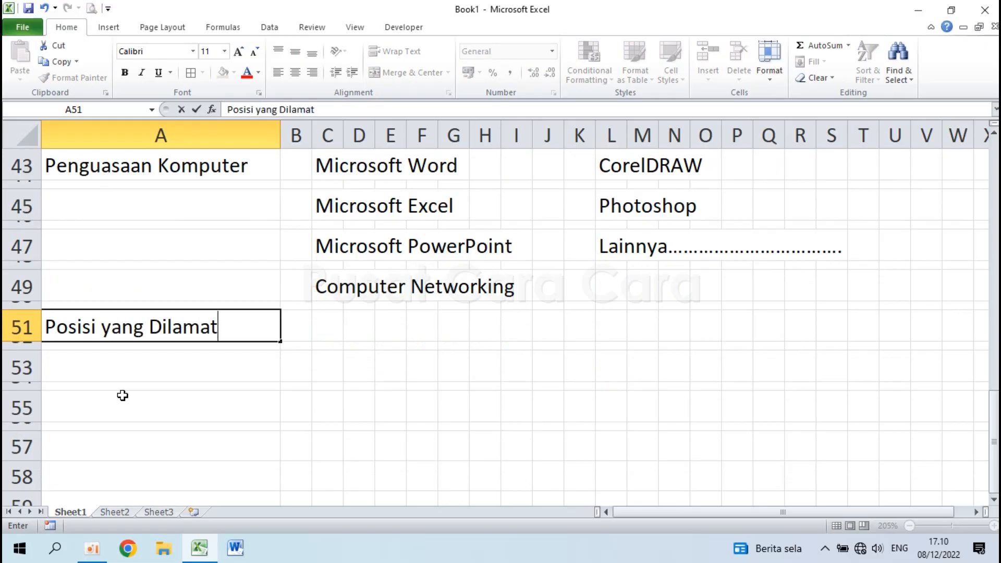
{"action": "key", "text": "BackSpace"}
Enter the job-position options "Administration" in cell C51 and "Supervisor" in cell C53.
{"action": "left_click", "coordinate": [304, 327]}
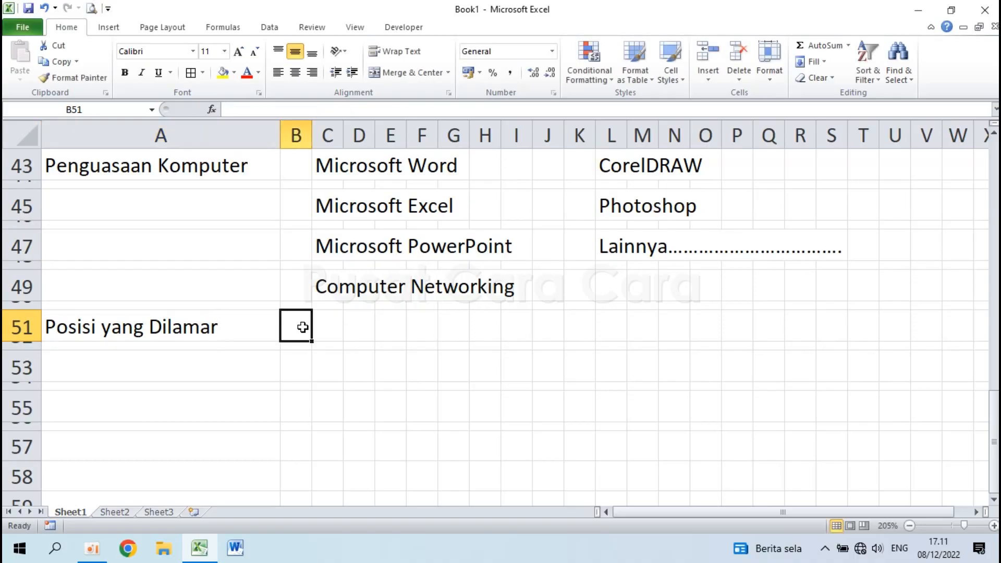
{"action": "left_click", "coordinate": [333, 328]}
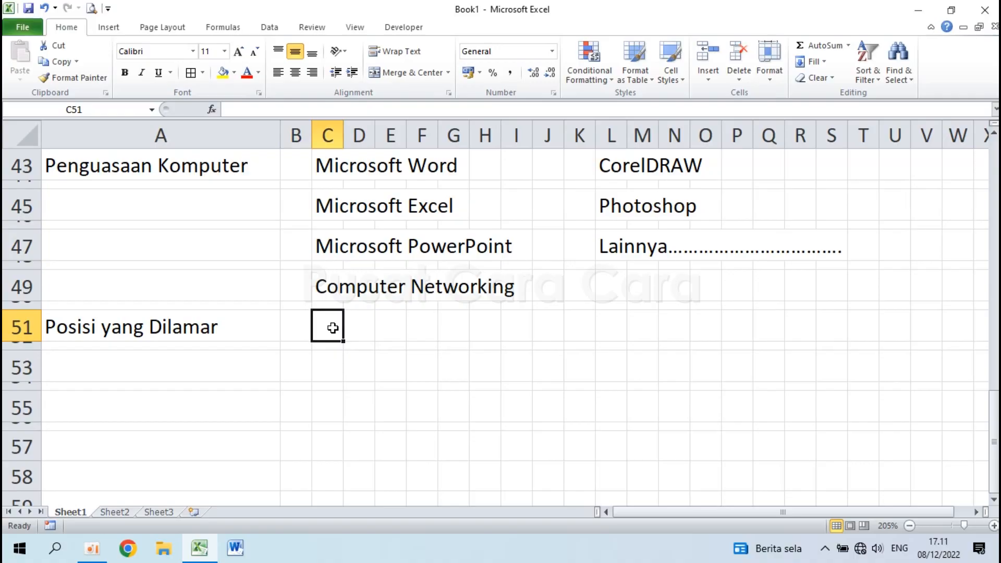
{"action": "type", "text": "Adm"}
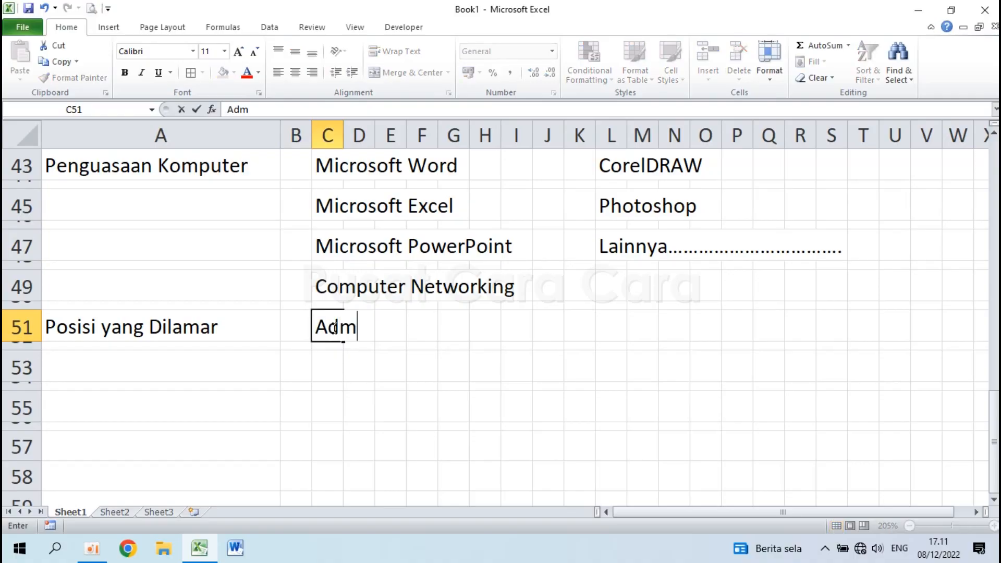
{"action": "type", "text": "inistration"}
{"action": "key", "text": "Return"}
{"action": "key", "text": "Return"}
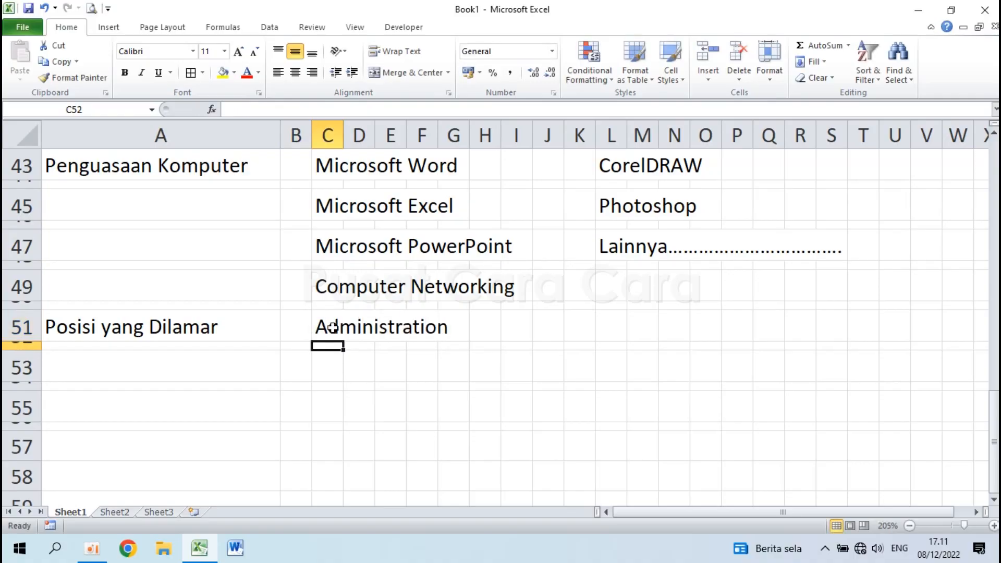
{"action": "type", "text": "Supervisor"}
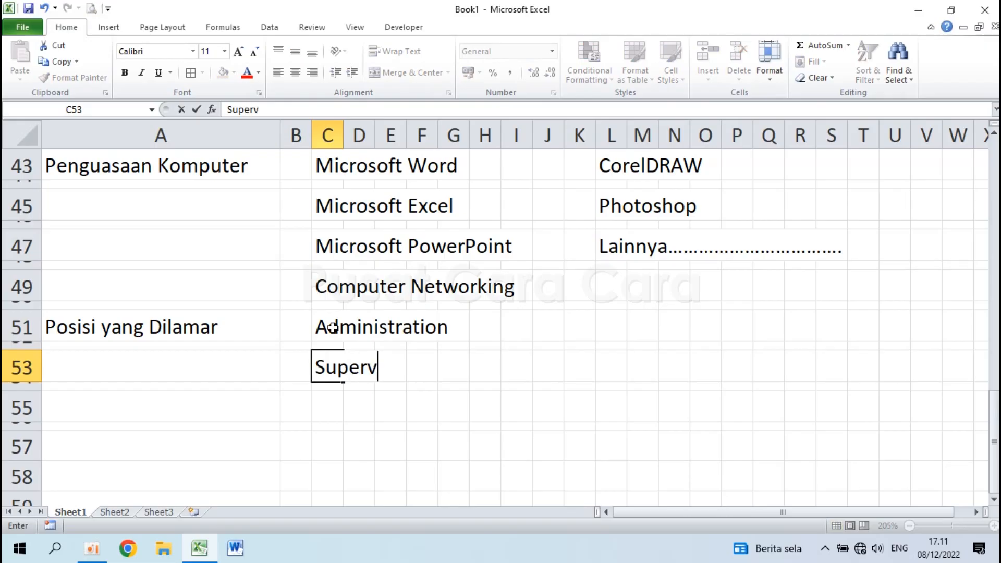
{"action": "key", "text": "Return"}
{"action": "key", "text": "Return"}
Enter the job-position options "Quality Control" in cell C55 and "Operator" in cell C57.
{"action": "type", "text": "Q"}
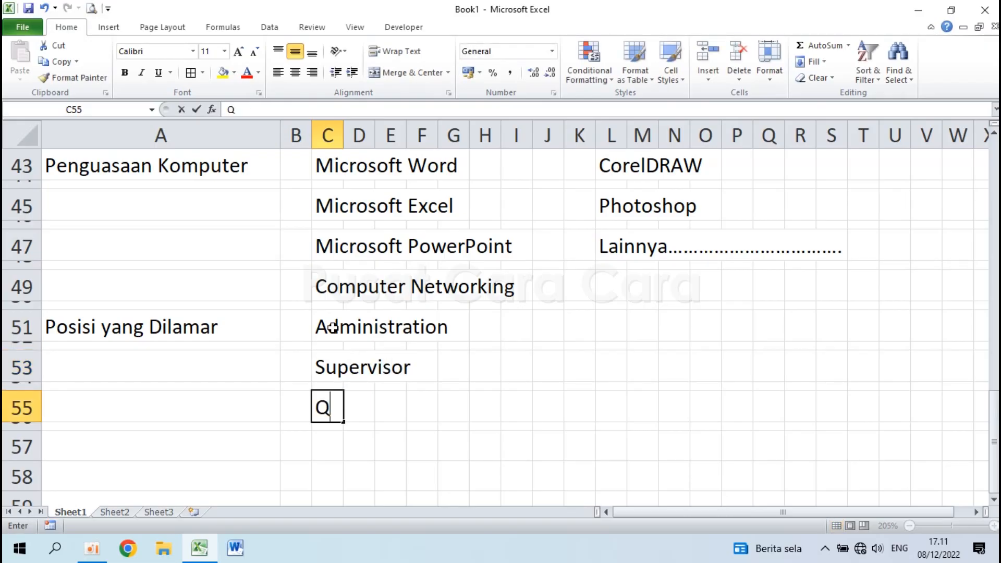
{"action": "type", "text": "uality Control"}
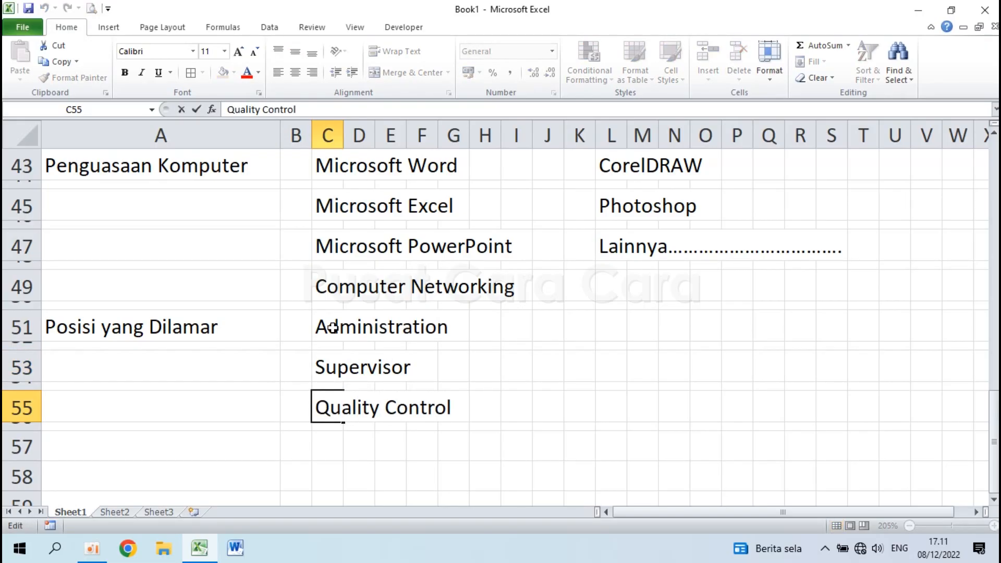
{"action": "key", "text": "Return"}
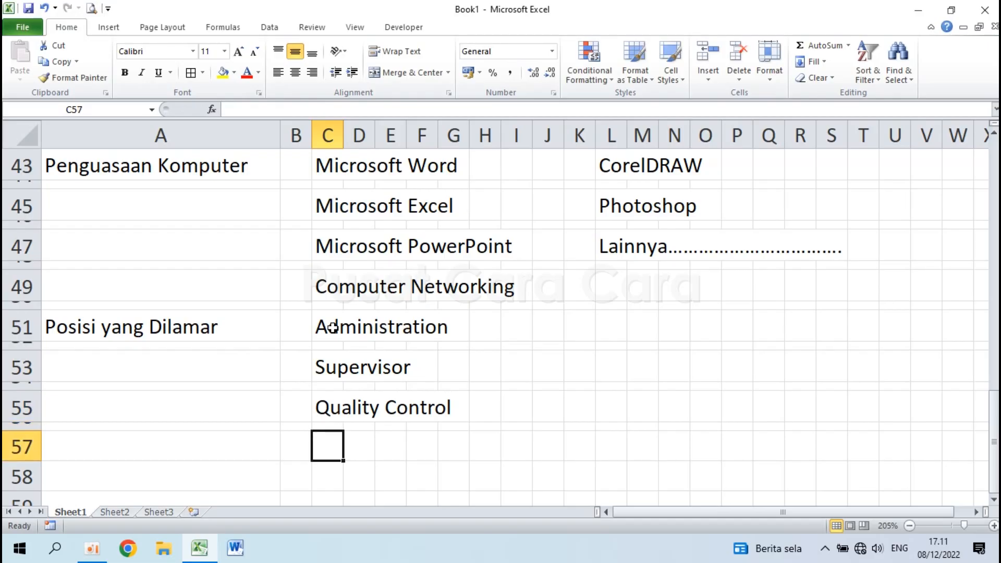
{"action": "type", "text": "Operator"}
{"action": "key", "text": "Return"}
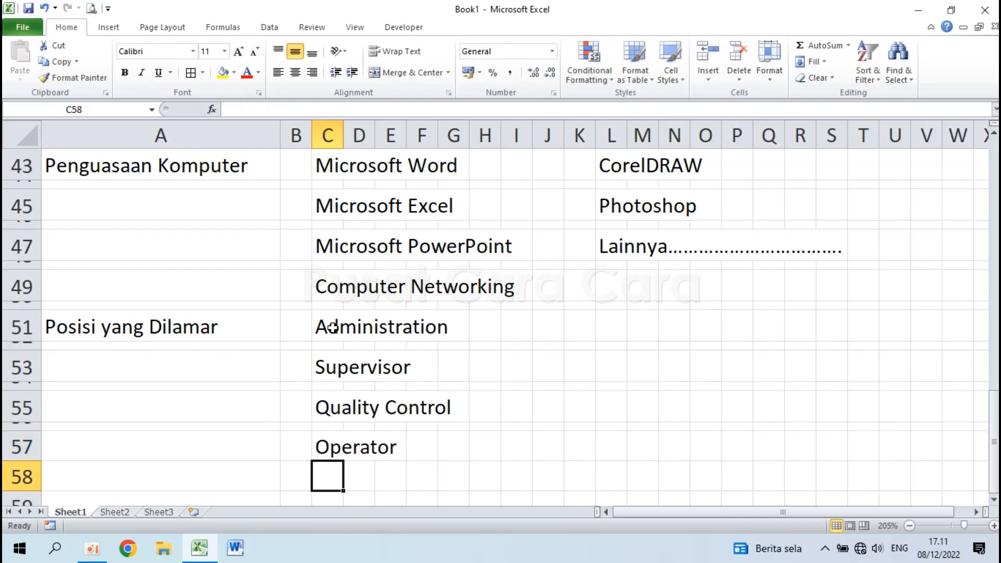
{"action": "scroll", "coordinate": [297, 458], "scroll_direction": "down", "scroll_amount": 2}
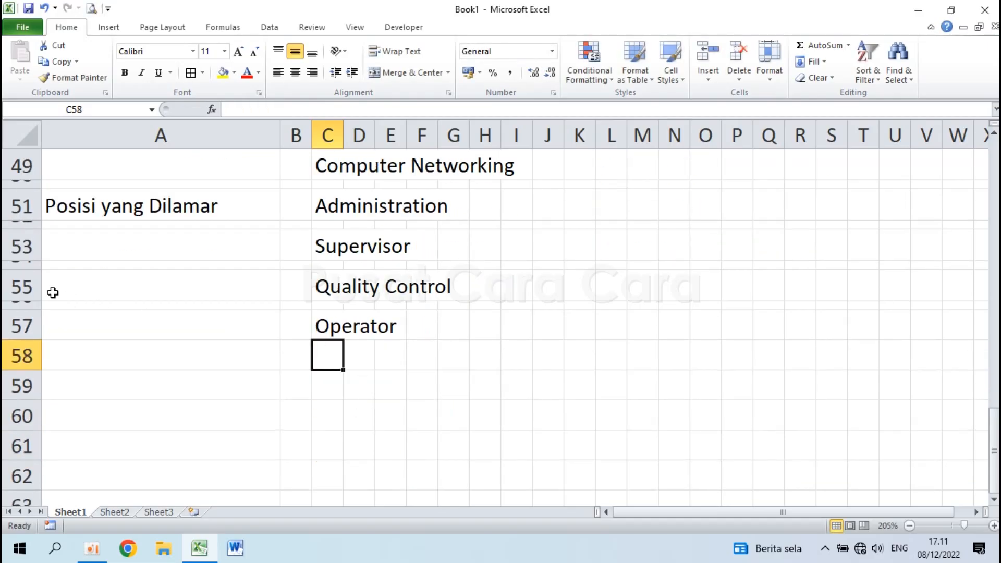
Copy the row-spacing format of rows 55 and 56 onto rows 57 to 66.
{"action": "left_click", "coordinate": [15, 286]}
{"action": "left_click_drag", "start_coordinate": [14, 294], "coordinate": [16, 305]}
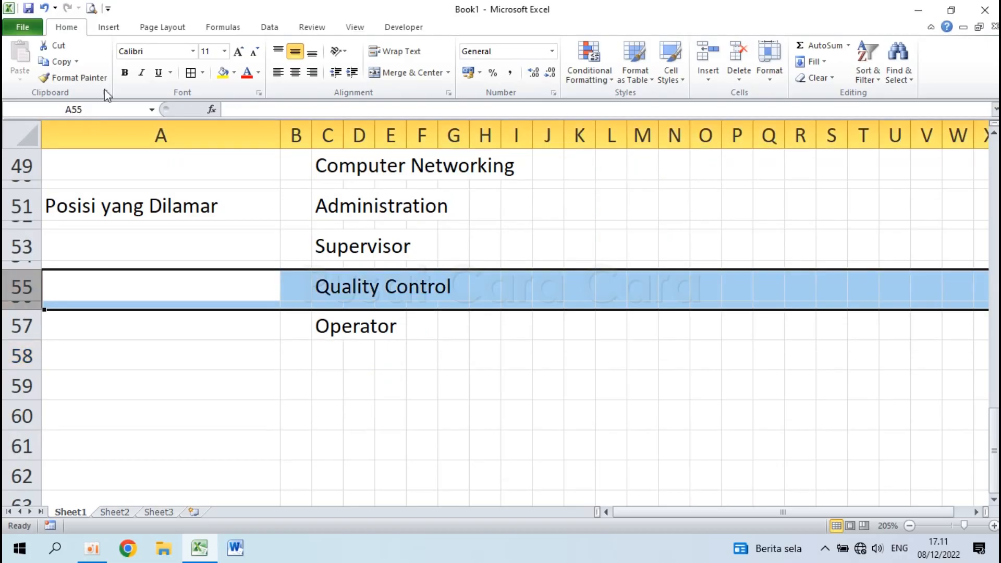
{"action": "left_click", "coordinate": [76, 77]}
{"action": "mouse_move", "coordinate": [22, 325]}
{"action": "left_mouse_down"}
{"action": "mouse_move", "coordinate": [18, 443]}
{"action": "mouse_move", "coordinate": [12, 412]}
{"action": "mouse_move", "coordinate": [18, 433]}
{"action": "left_mouse_up"}
{"action": "scroll", "coordinate": [18, 435], "scroll_direction": "up", "scroll_amount": 3}
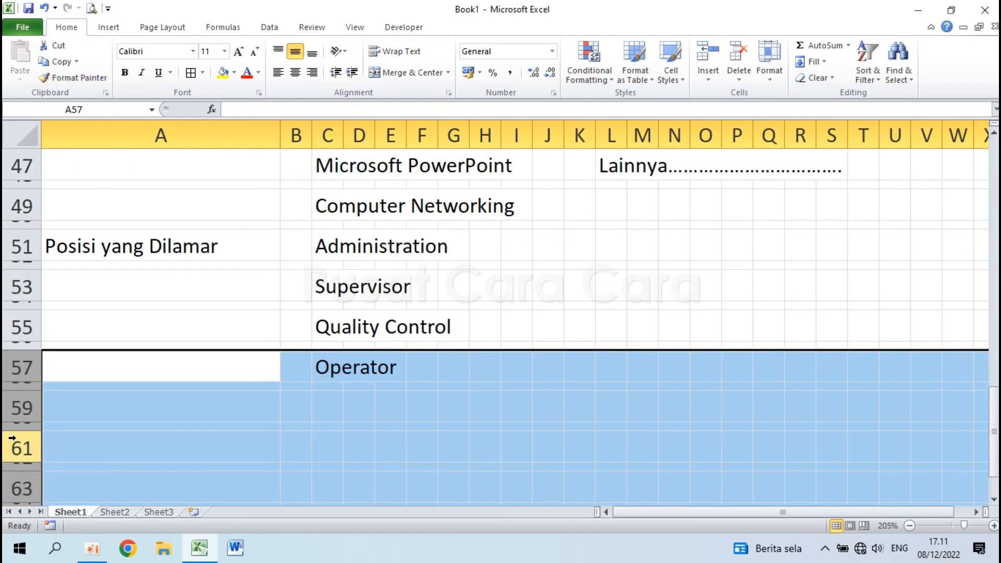
Enter the job-position option "Security" in cell C59.
{"action": "left_click", "coordinate": [330, 402]}
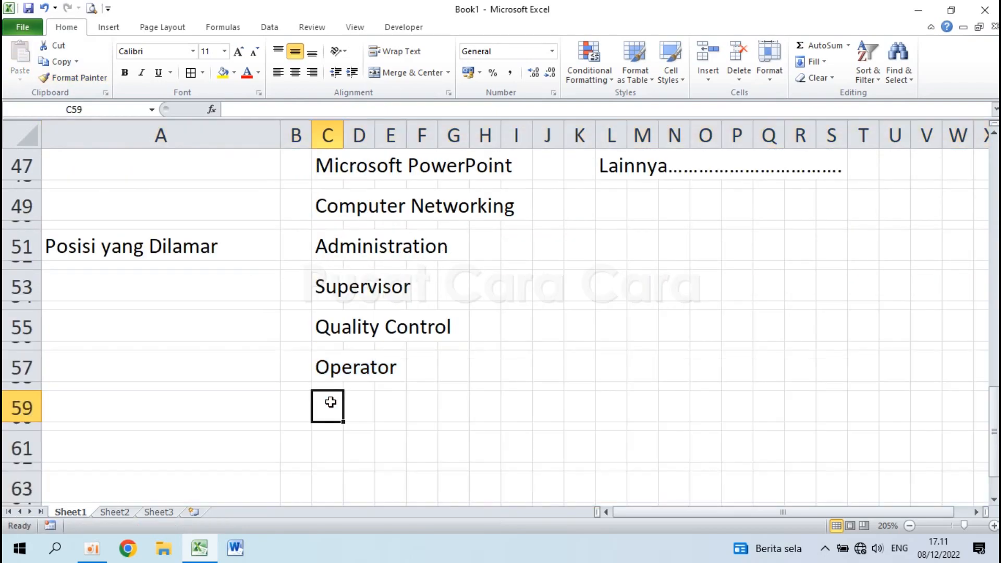
{"action": "type", "text": "Security"}
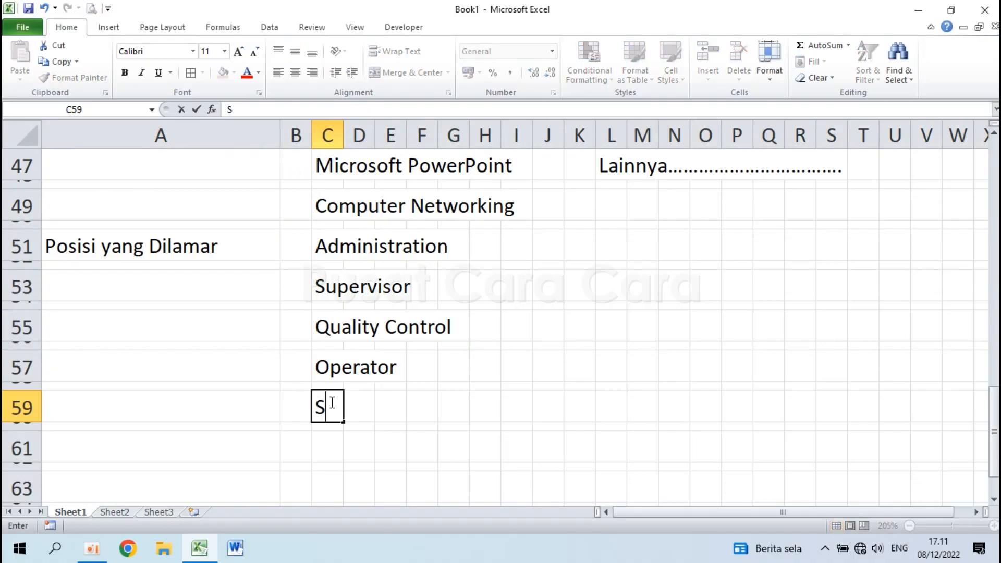
{"action": "left_click", "coordinate": [330, 453]}
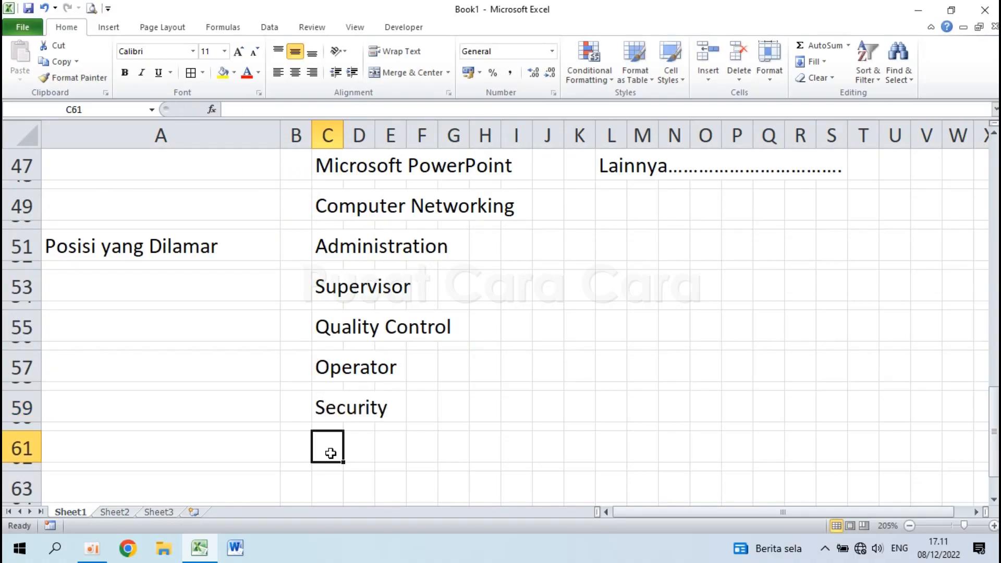
Delete the surplus empty spaced rows 61 to 66 below the Security option.
{"action": "scroll", "coordinate": [330, 453], "scroll_direction": "down", "scroll_amount": 1}
{"action": "scroll", "coordinate": [161, 428], "scroll_direction": "down", "scroll_amount": 3}
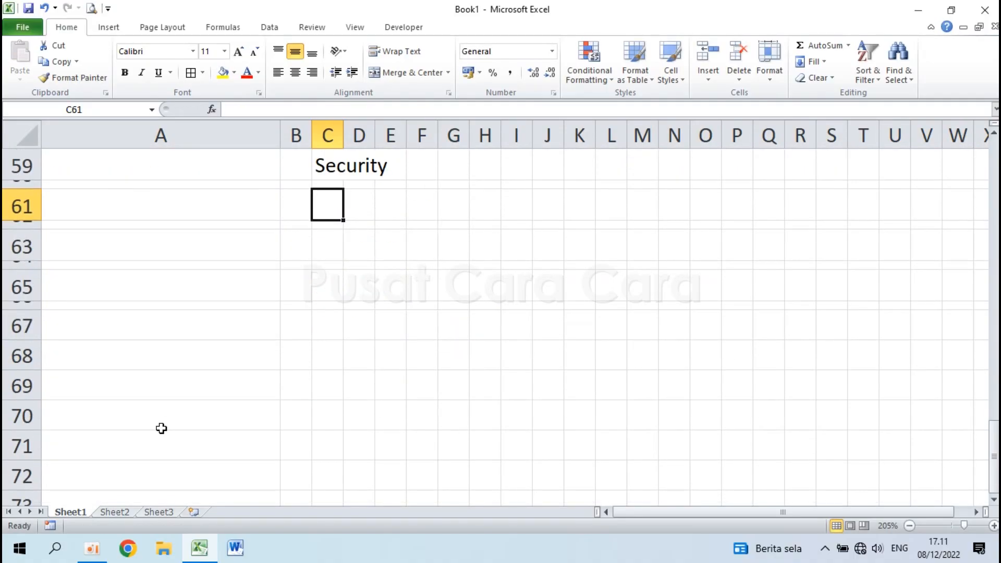
{"action": "scroll", "coordinate": [226, 339], "scroll_direction": "up", "scroll_amount": 2}
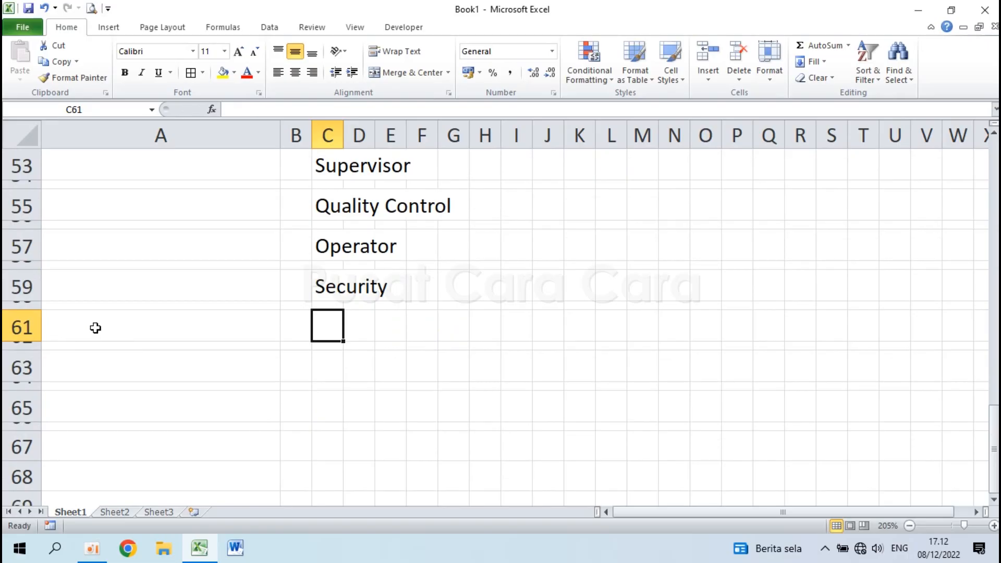
{"action": "left_click_drag", "start_coordinate": [21, 327], "coordinate": [19, 427]}
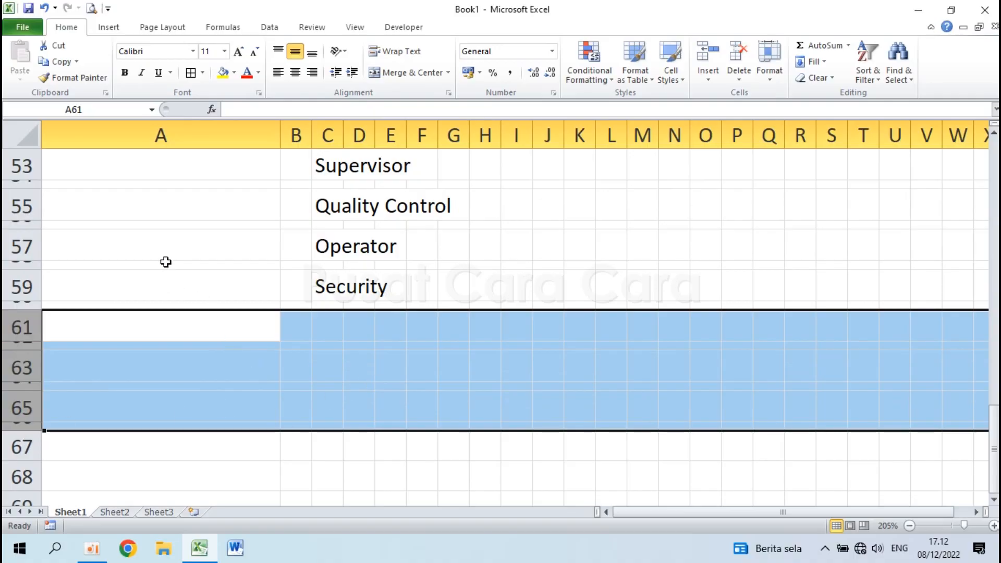
{"action": "scroll", "coordinate": [208, 409], "scroll_direction": "down", "scroll_amount": 2}
{"action": "scroll", "coordinate": [210, 411], "scroll_direction": "up", "scroll_amount": 1}
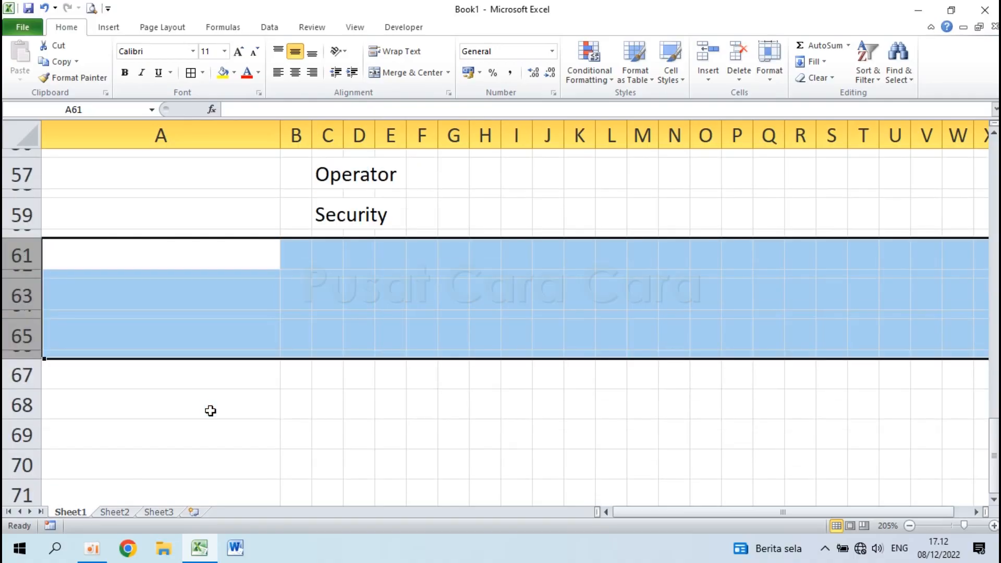
{"action": "right_click", "coordinate": [13, 290]}
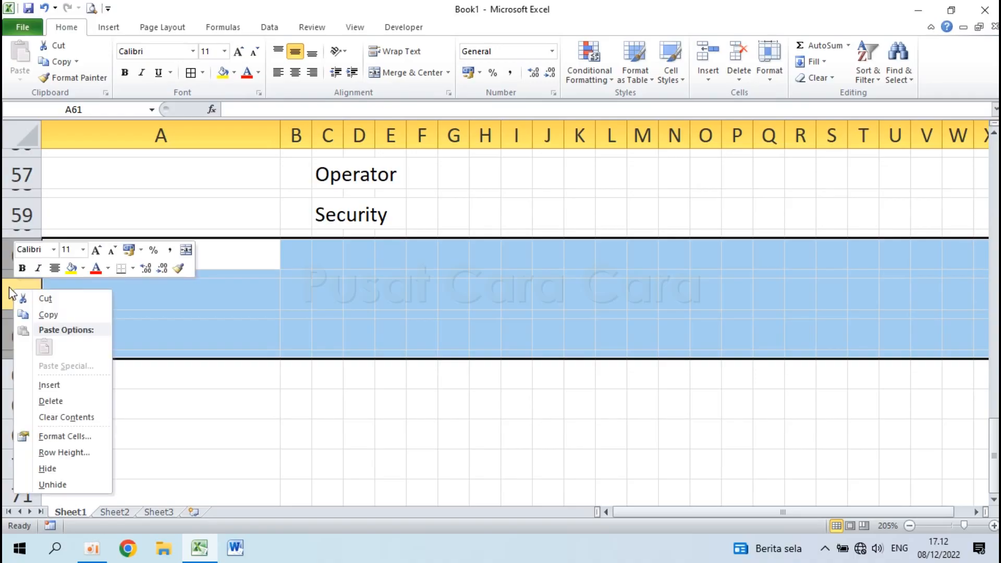
{"action": "left_click", "coordinate": [72, 399]}
{"action": "left_click", "coordinate": [397, 348]}
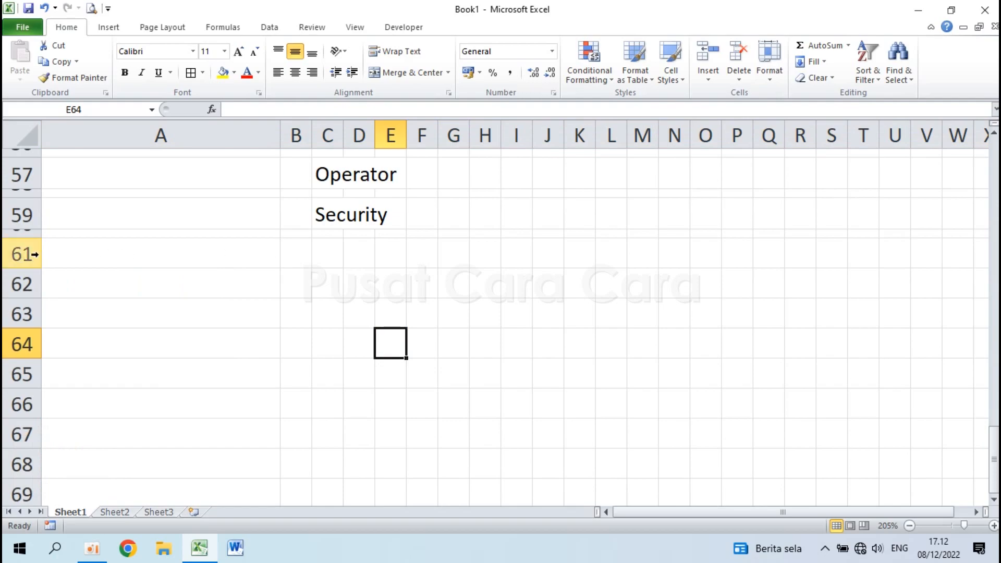
Merge and centre cells B62:F69 into one bordered photo box.
{"action": "left_click", "coordinate": [106, 256]}
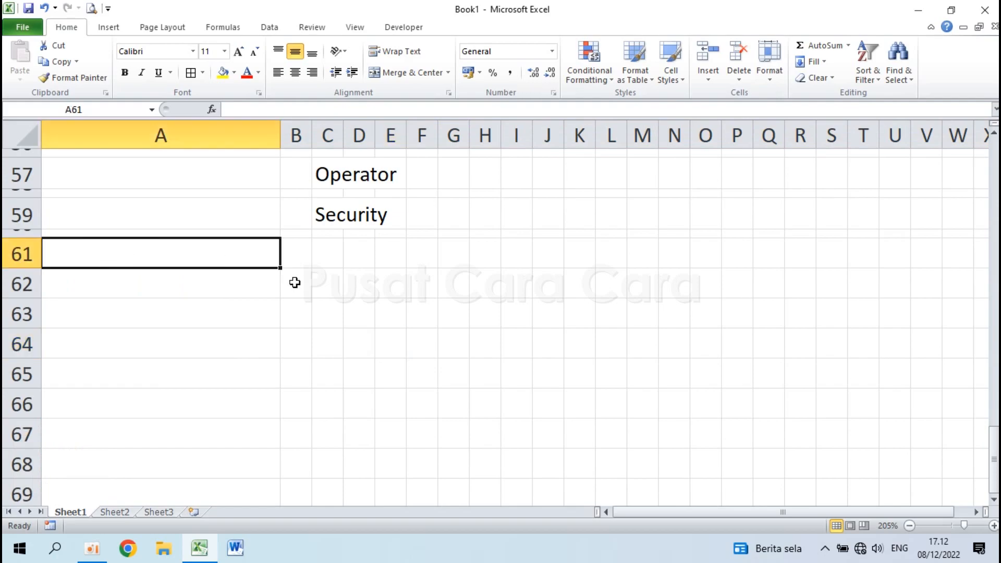
{"action": "left_click_drag", "start_coordinate": [294, 282], "coordinate": [412, 288]}
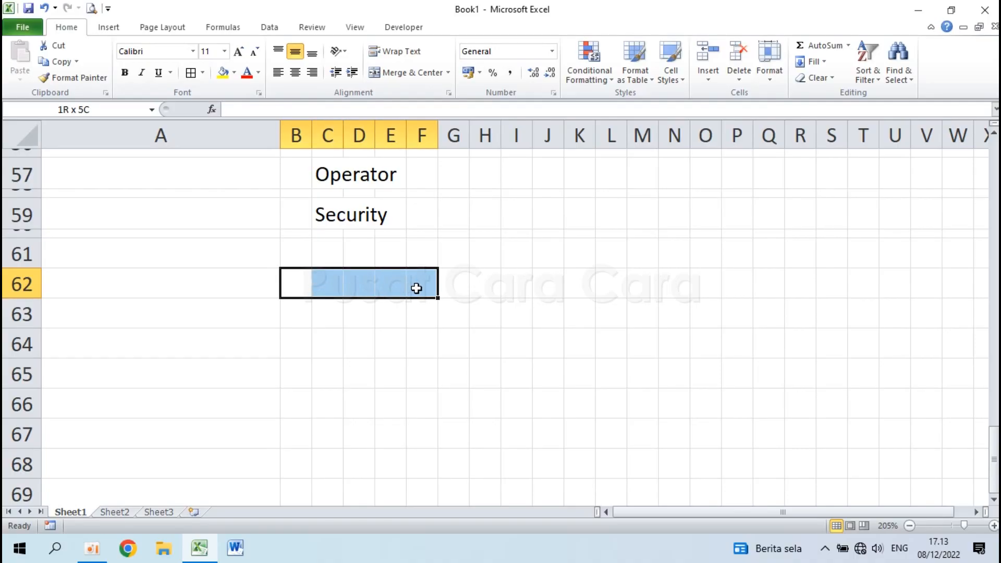
{"action": "left_click_drag", "start_coordinate": [417, 293], "coordinate": [422, 483]}
{"action": "scroll", "coordinate": [423, 482], "scroll_direction": "down", "scroll_amount": 1}
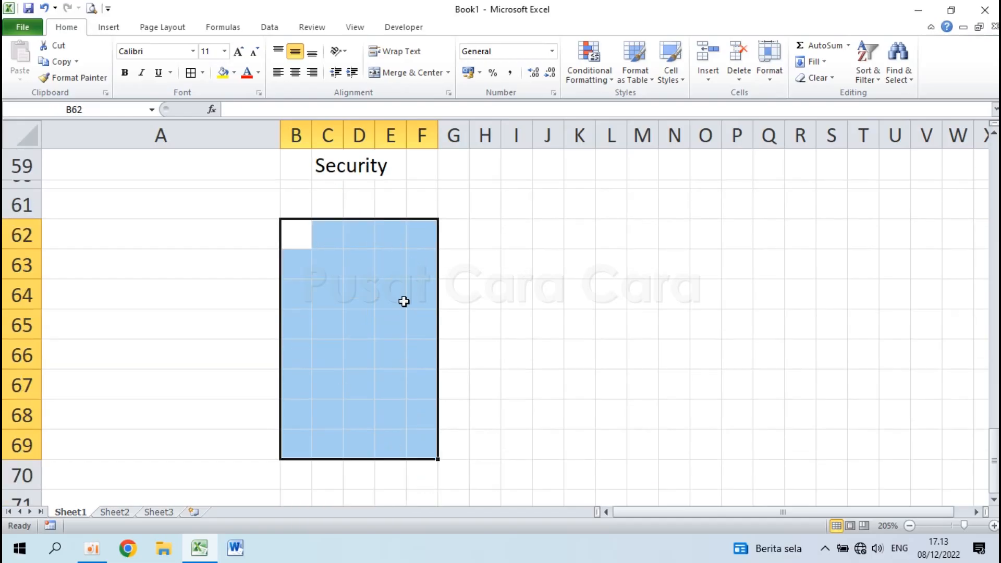
{"action": "left_click", "coordinate": [405, 73]}
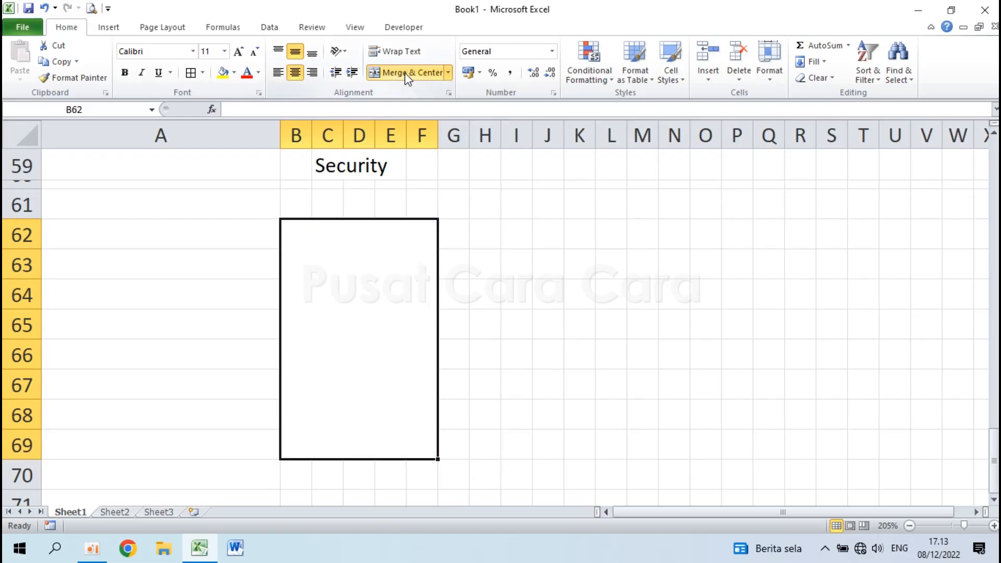
{"action": "left_click", "coordinate": [520, 293]}
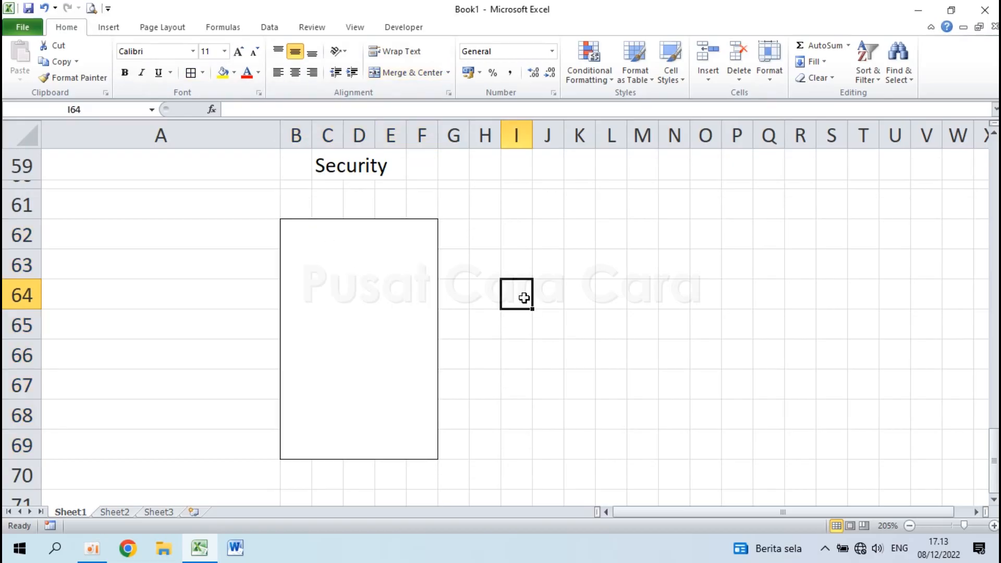
Enter "Pas Foto" and "3x4 cm" on two separate lines in the merged box B62:F69.
{"action": "left_click", "coordinate": [355, 276]}
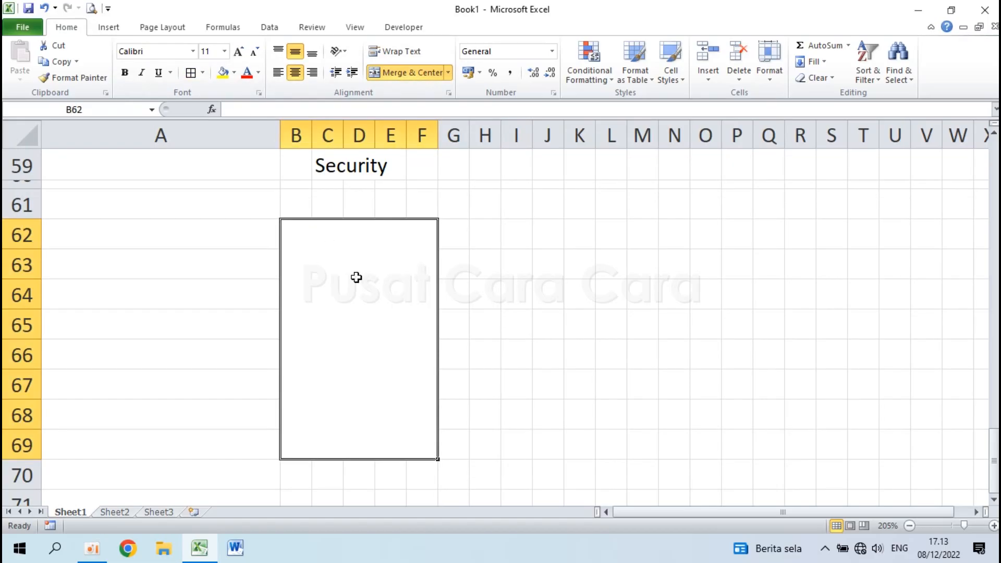
{"action": "type", "text": "Pas Foto"}
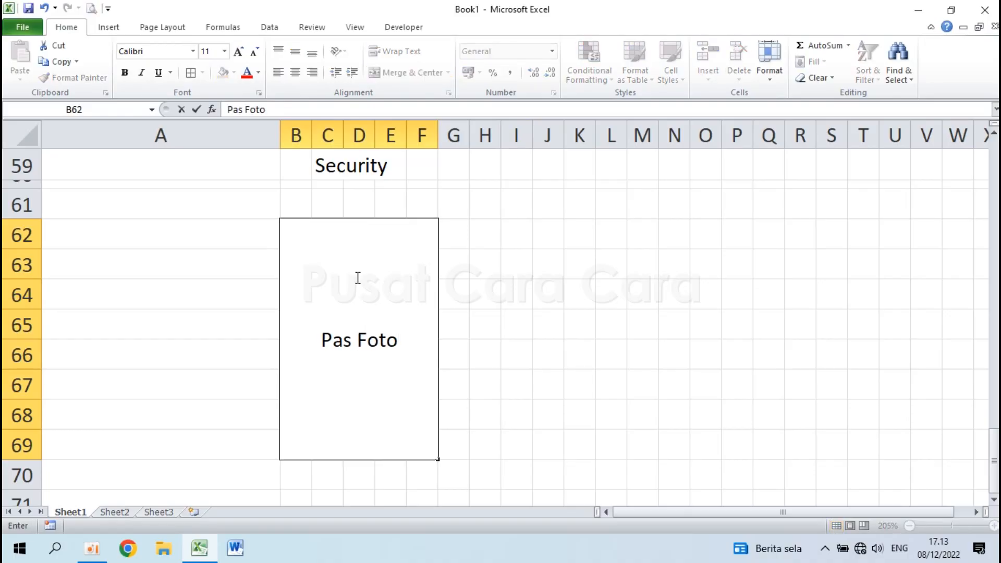
{"action": "key", "text": "alt+Return"}
{"action": "type", "text": "3x4 cm"}
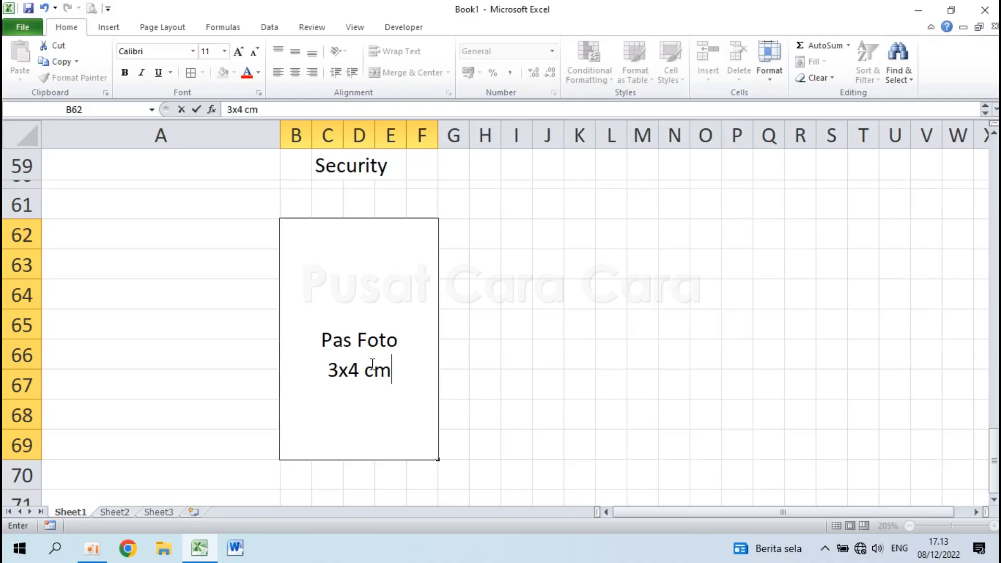
{"action": "key", "text": "Return"}
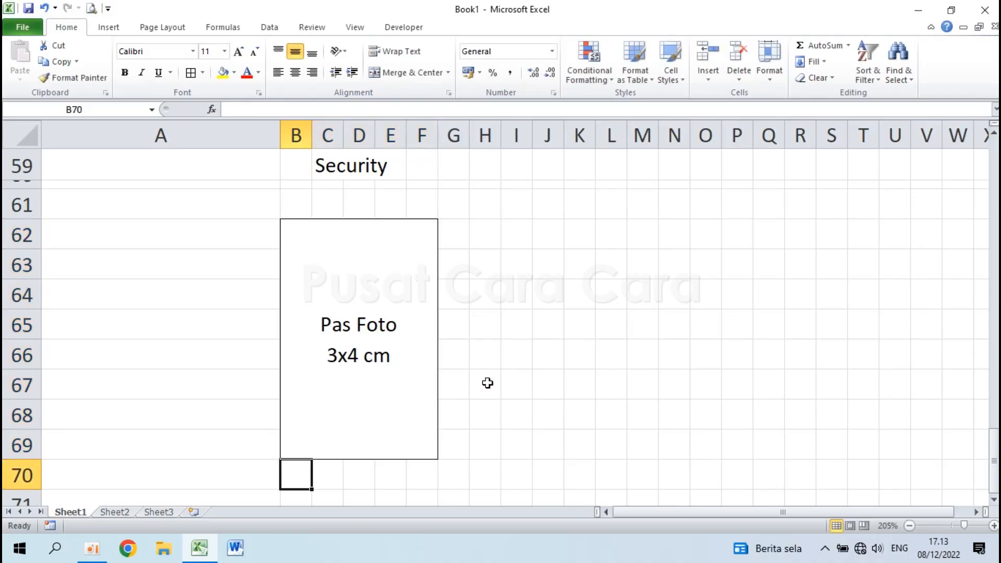
{"action": "left_click", "coordinate": [506, 374]}
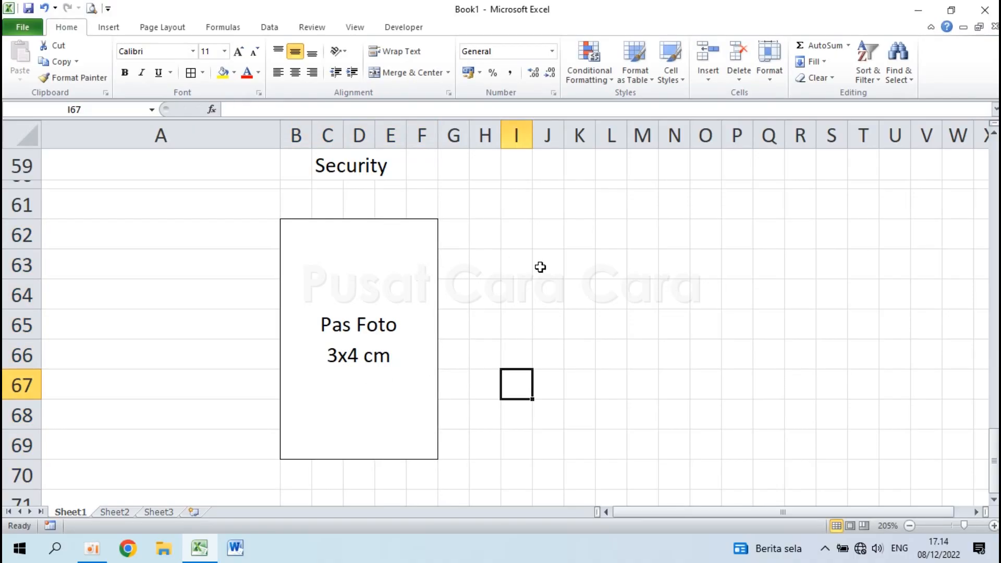
Enter "Bandung," followed by a dotted fill-in line and "2022" in cell N62.
{"action": "scroll", "coordinate": [540, 267], "scroll_direction": "down", "scroll_amount": 2, "text": "ctrl"}
{"action": "scroll", "coordinate": [540, 266], "scroll_direction": "down", "scroll_amount": 2, "text": "ctrl"}
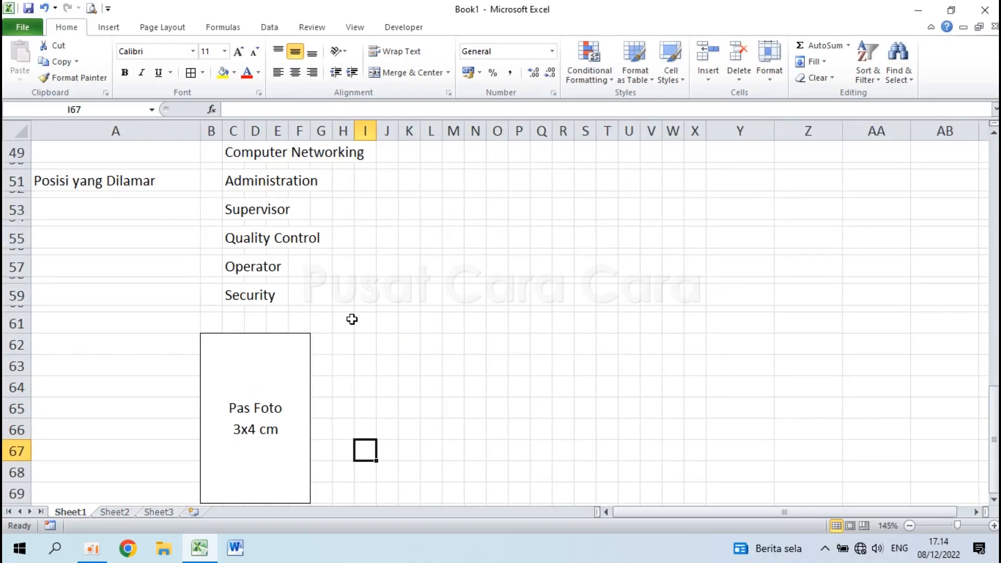
{"action": "left_click", "coordinate": [474, 343]}
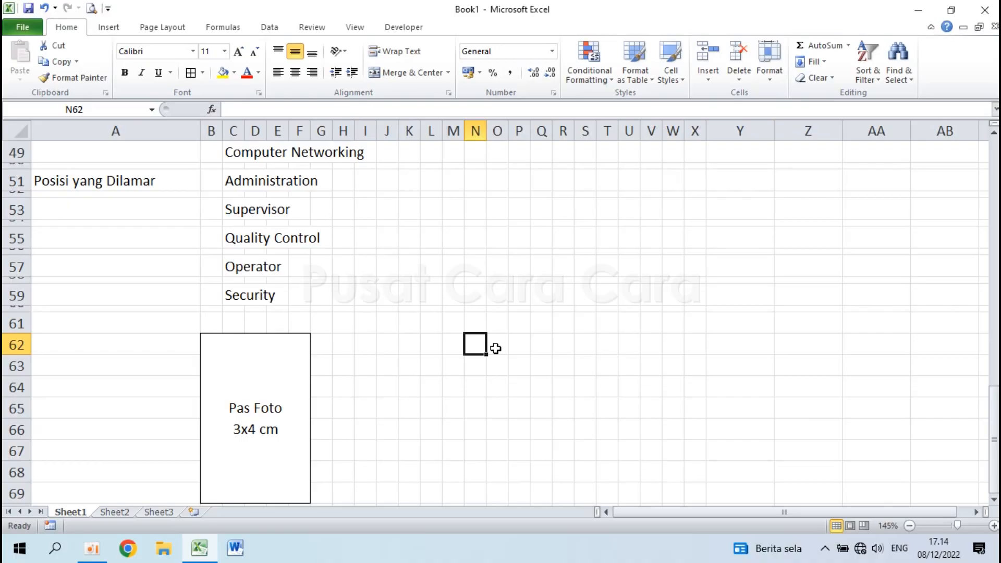
{"action": "type", "text": "Bandung,"}
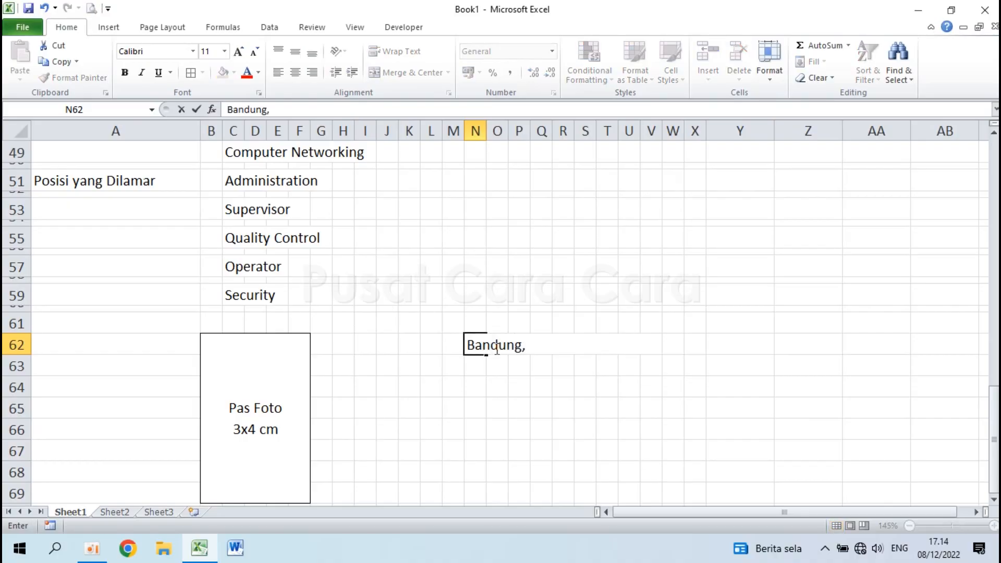
{"action": "type", "text": " ................................"}
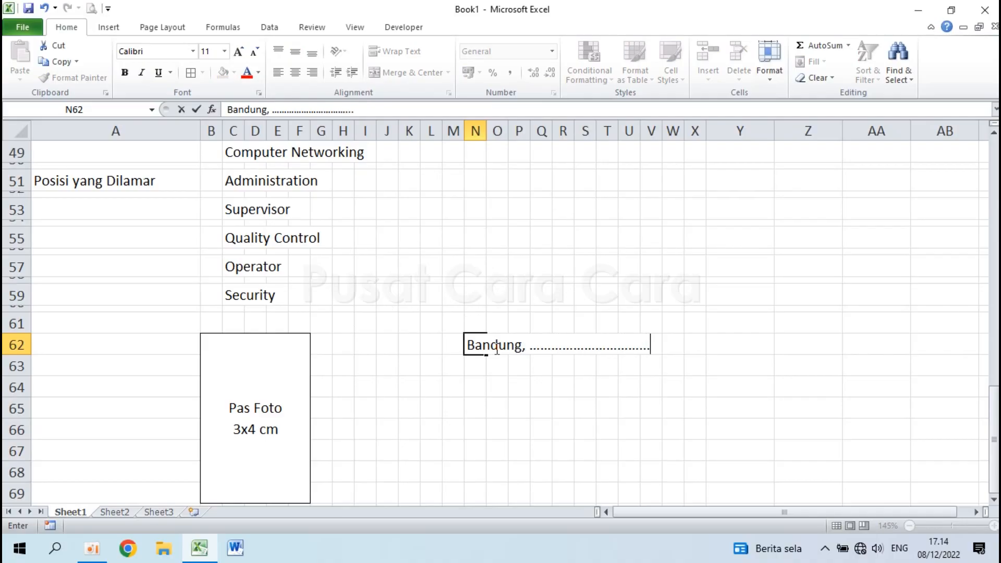
{"action": "type", "text": "2022"}
{"action": "key", "text": "Return"}
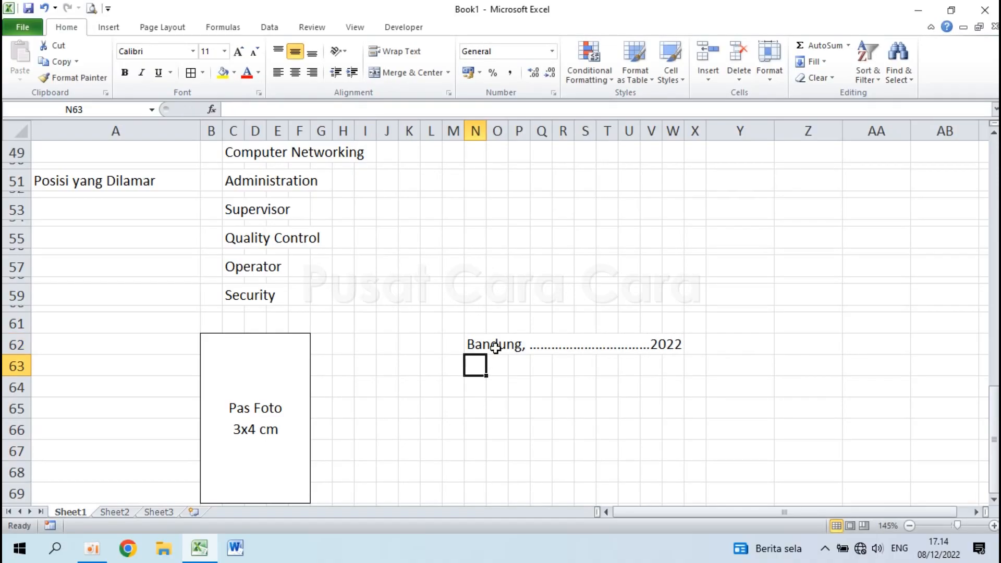
Enter the signature label "Pelamar," in cell N63.
{"action": "type", "text": "Pelamar"}
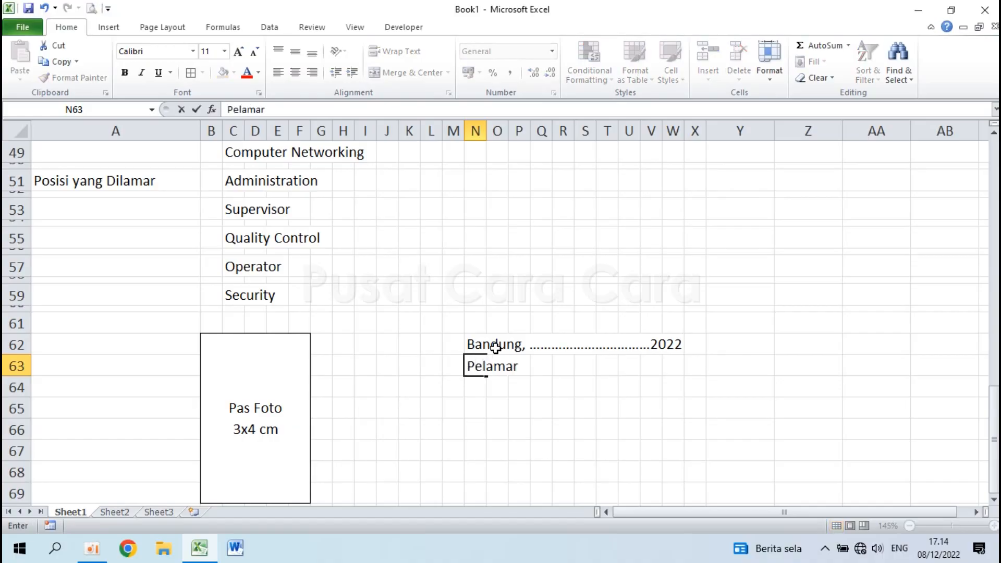
{"action": "type", "text": ","}
{"action": "key", "text": "Return"}
Enter a dotted signature line enclosed in parentheses in cell N69.
{"action": "key", "text": "Return"}
{"action": "key", "text": "Return"}
{"action": "key", "text": "Return"}
{"action": "key", "text": "Return"}
{"action": "key", "text": "Return"}
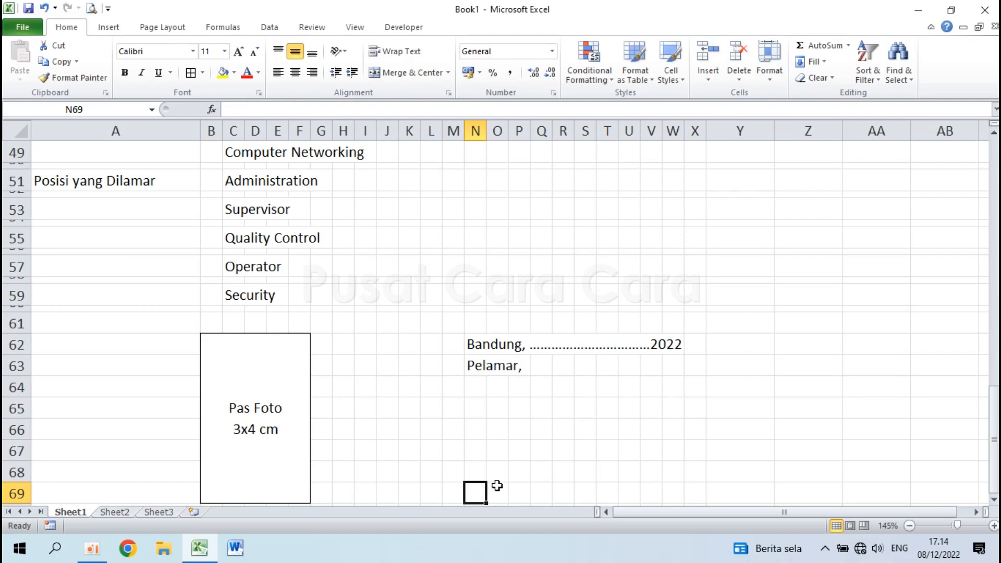
{"action": "type", "text": "(....................................................."}
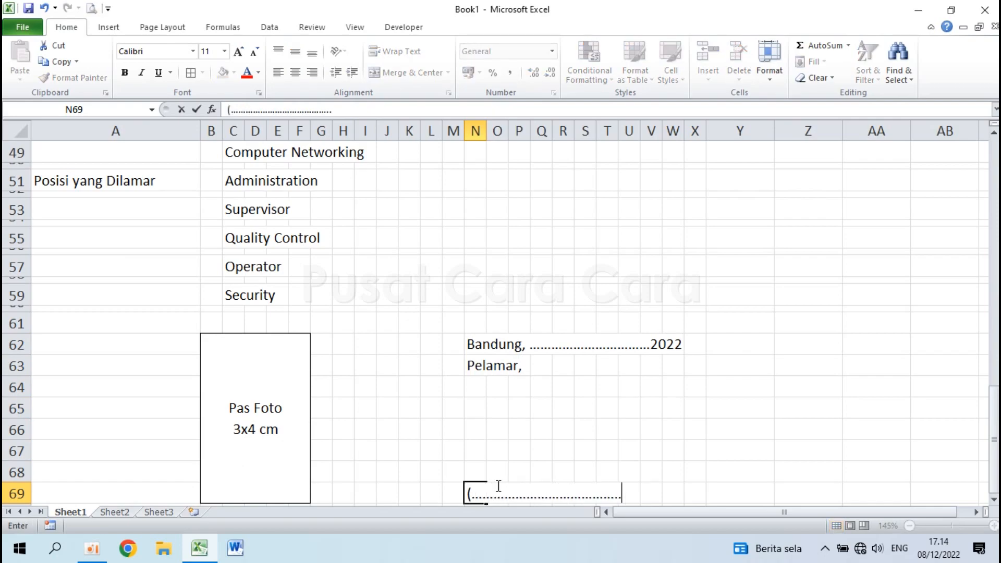
{"action": "type", "text": "....................)"}
{"action": "key", "text": "Return"}
Merge and centre the place-and-date line across cells N62:X62.
{"action": "left_click", "coordinate": [473, 322]}
{"action": "left_click_drag", "start_coordinate": [473, 321], "coordinate": [692, 319]}
{"action": "left_click", "coordinate": [415, 73]}
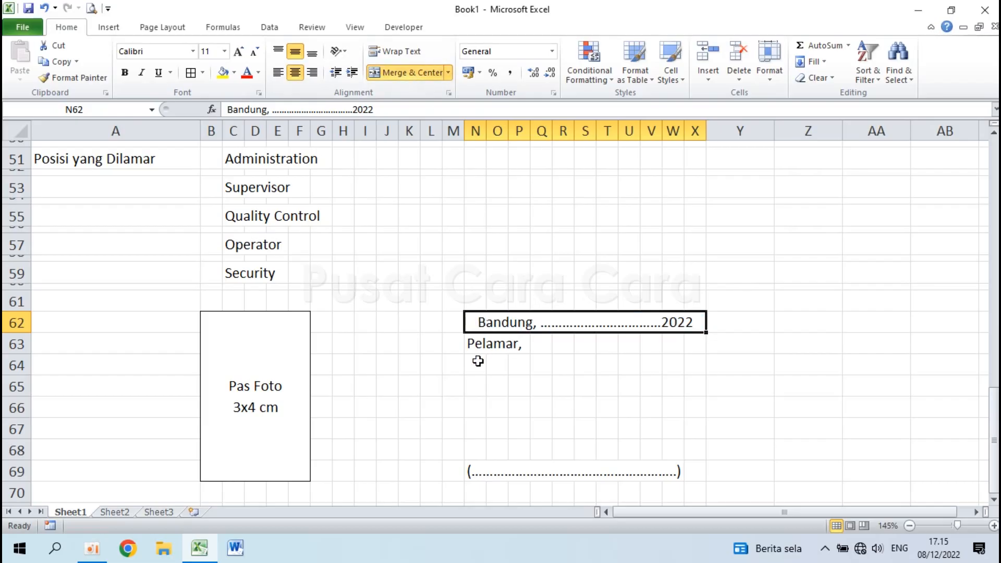
Copy the merged, centred format of N62:X62 to the "Pelamar," row and the dotted signature line in N69:X69.
{"action": "left_click", "coordinate": [88, 79]}
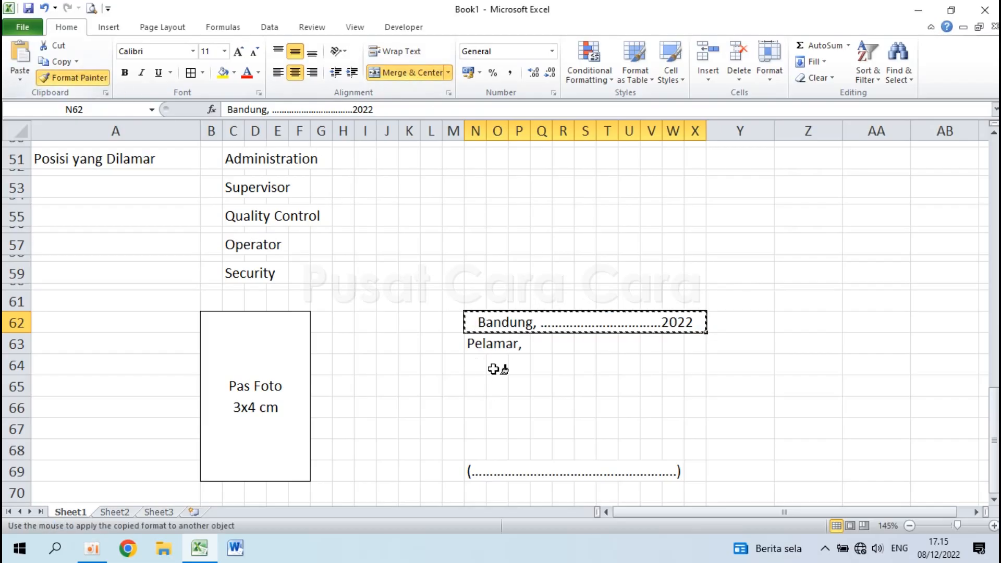
{"action": "left_click", "coordinate": [476, 345]}
{"action": "left_click", "coordinate": [76, 79]}
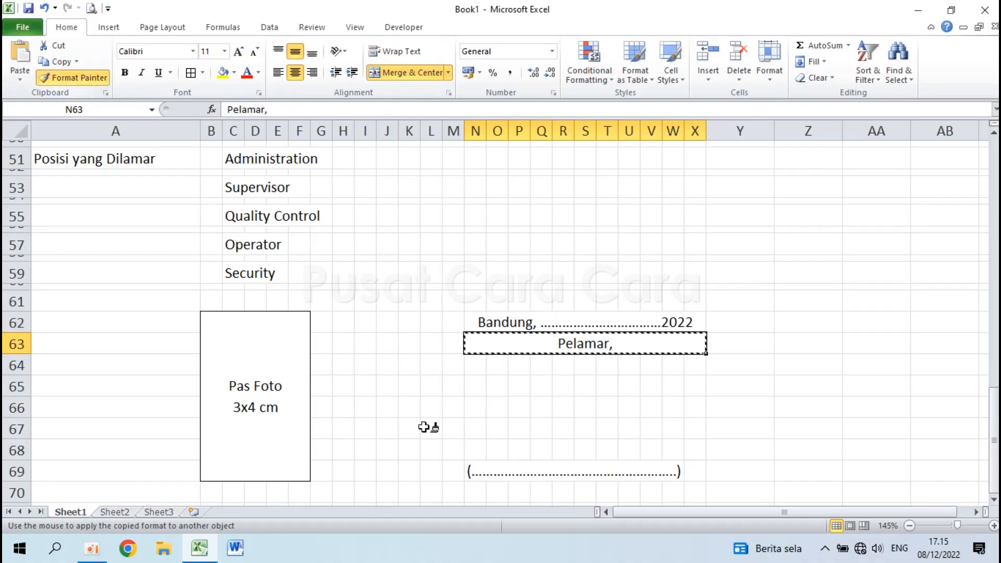
{"action": "left_click_drag", "start_coordinate": [474, 472], "coordinate": [698, 472]}
{"action": "left_click", "coordinate": [710, 427]}
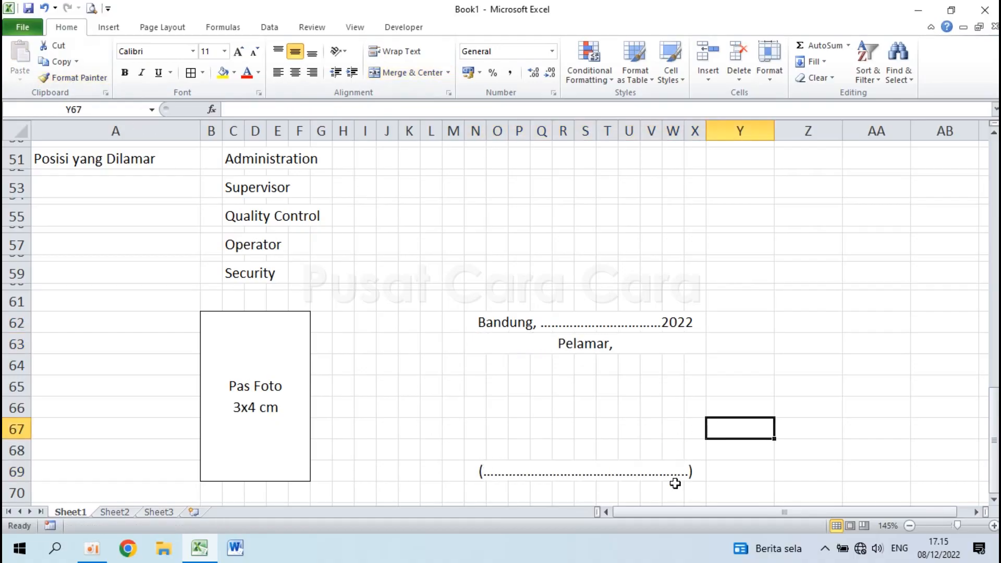
{"action": "left_click", "coordinate": [563, 450]}
{"action": "left_click", "coordinate": [470, 398]}
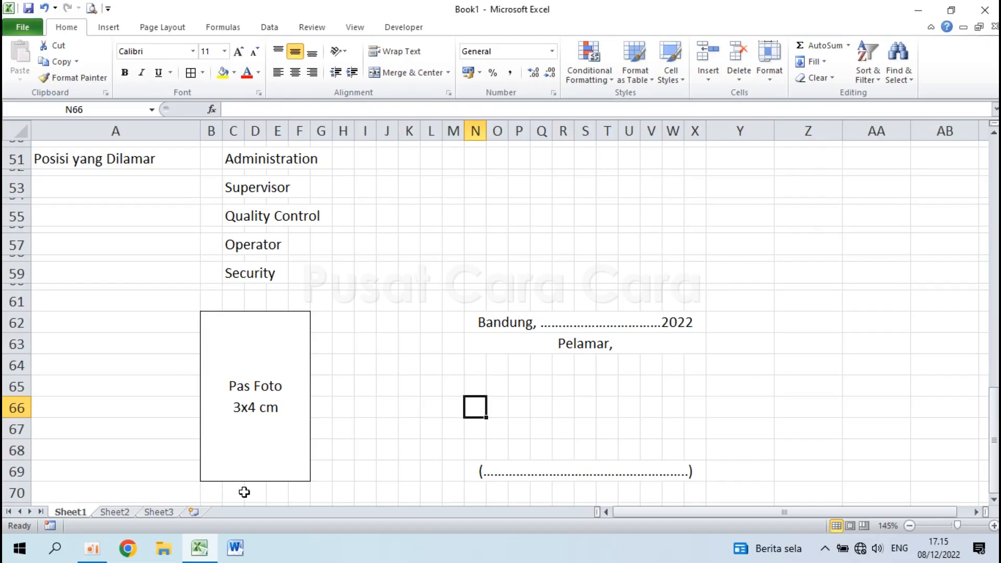
{"action": "left_click", "coordinate": [243, 379]}
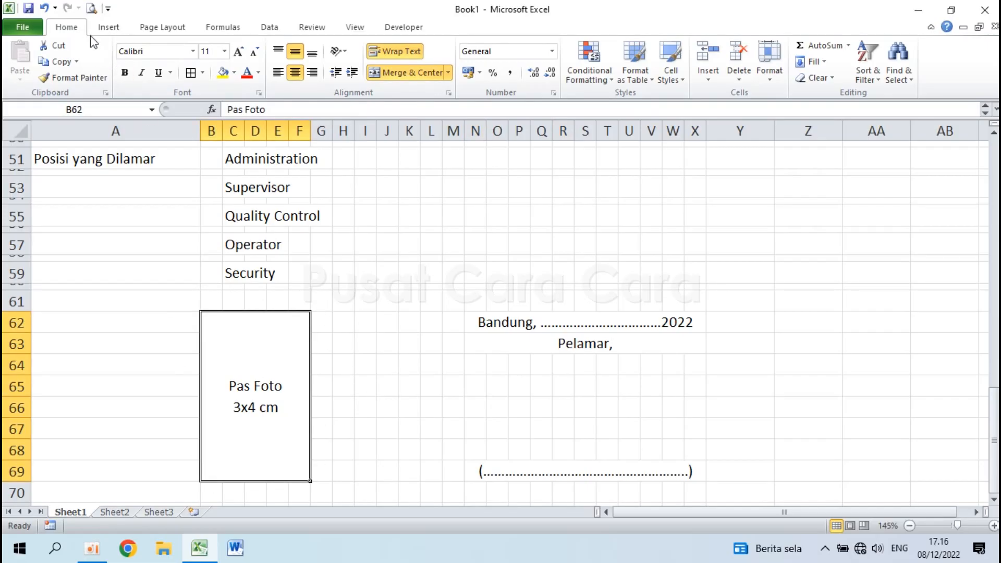
Apply a thick box border around the merged Pas Foto 3x4 cm box in B62:F69.
{"action": "left_click", "coordinate": [204, 73]}
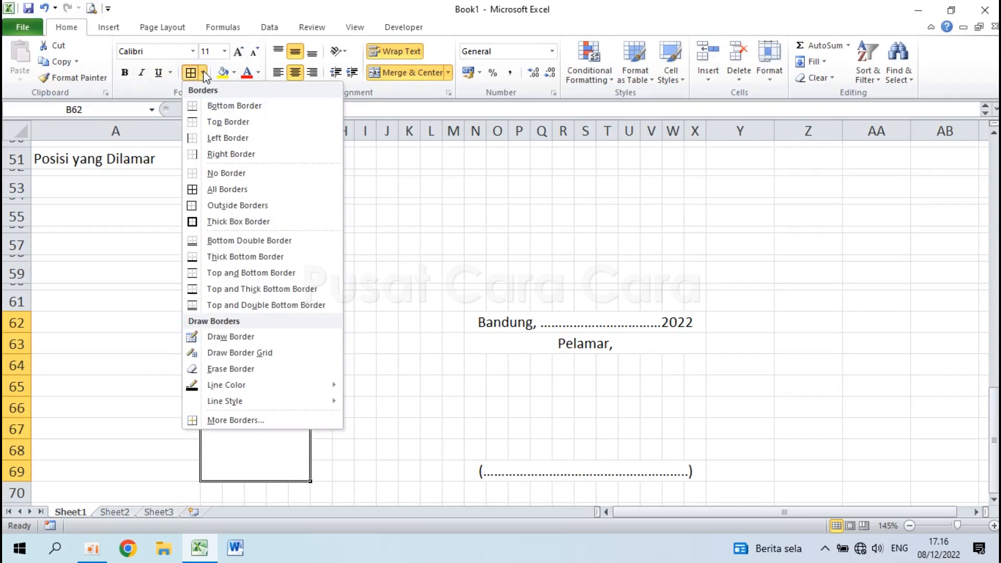
{"action": "left_click", "coordinate": [235, 222]}
{"action": "left_click", "coordinate": [455, 444]}
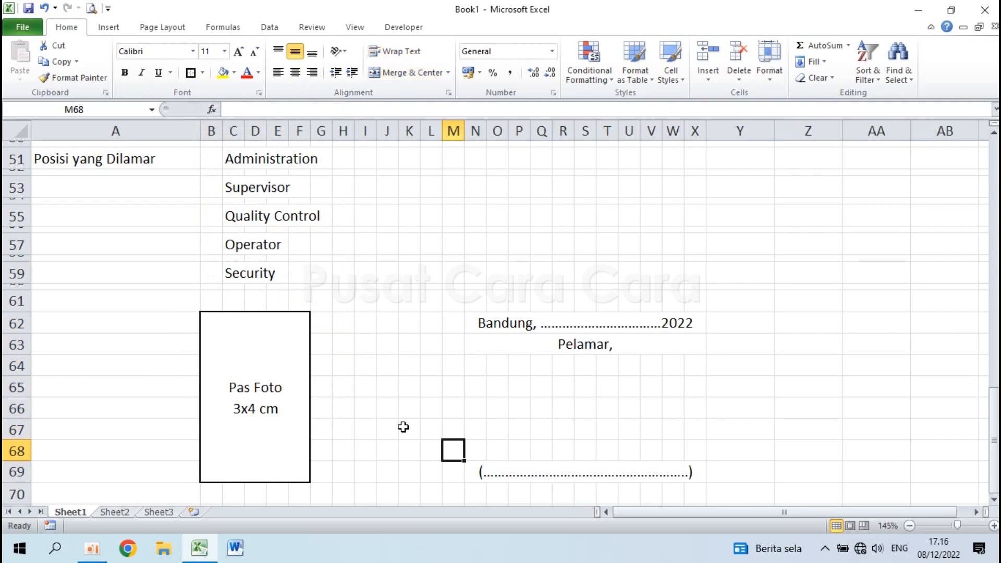
Apply all borders to cells B5:X5 beside Nama Lengkap to form a row of letter boxes.
{"action": "scroll", "coordinate": [344, 406], "scroll_direction": "up", "scroll_amount": 15}
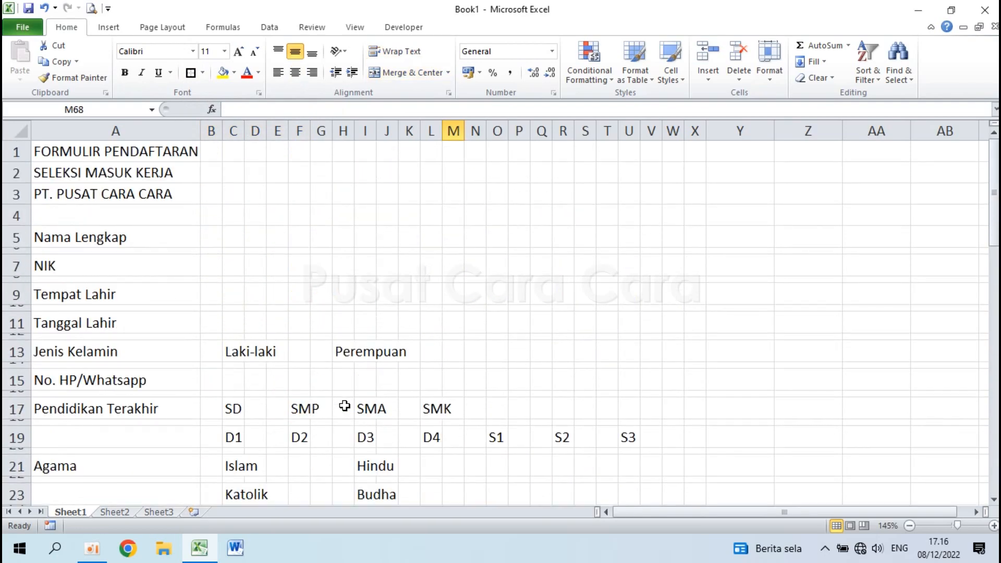
{"action": "left_click", "coordinate": [126, 237]}
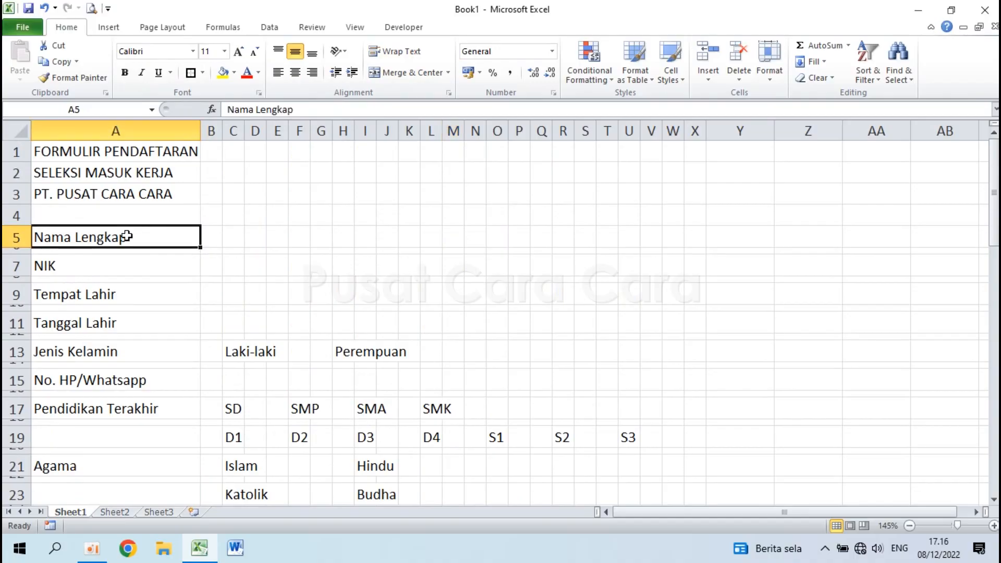
{"action": "left_click", "coordinate": [315, 290]}
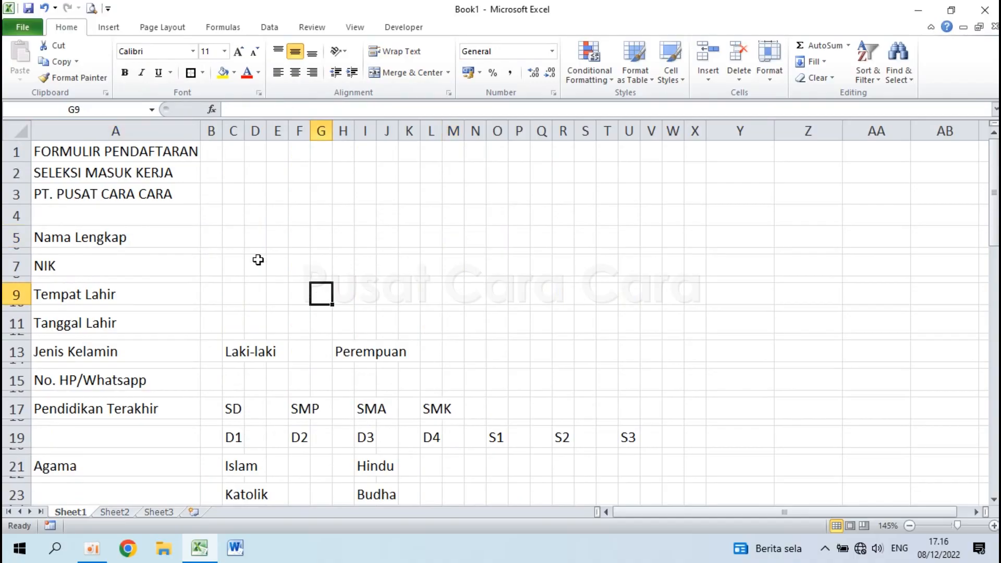
{"action": "left_click", "coordinate": [210, 235]}
{"action": "left_click_drag", "start_coordinate": [209, 235], "coordinate": [686, 236]}
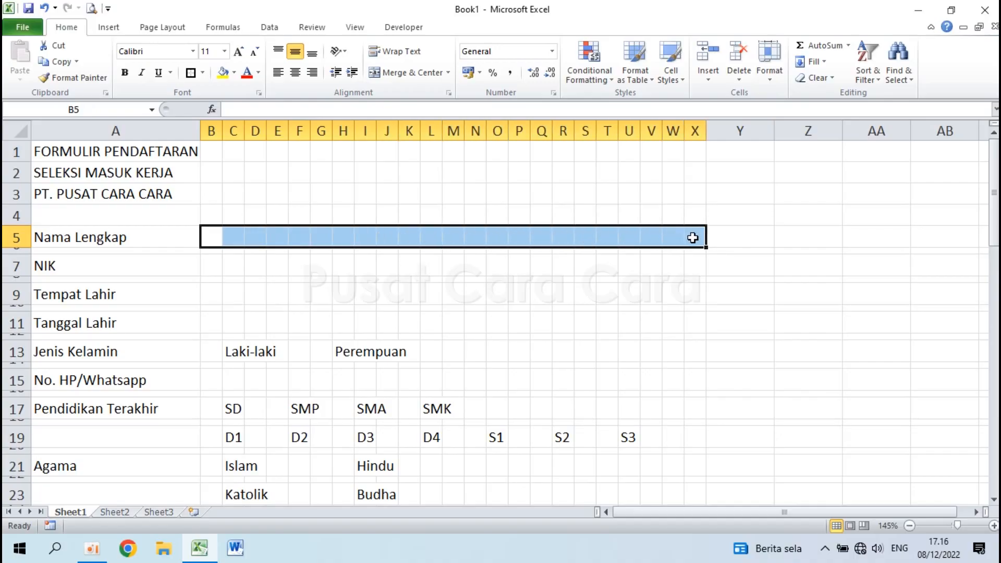
{"action": "left_click", "coordinate": [203, 74]}
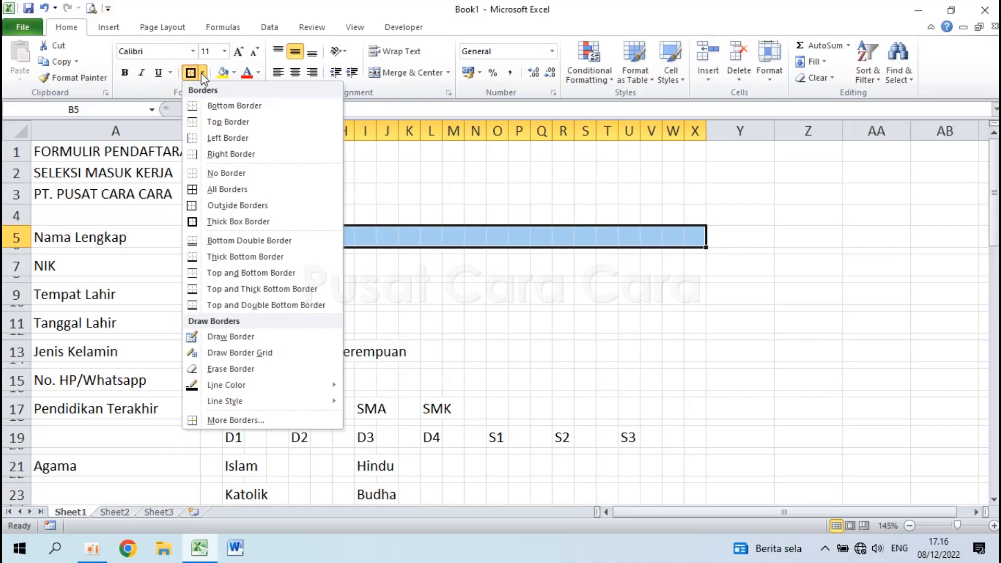
{"action": "left_click", "coordinate": [221, 191]}
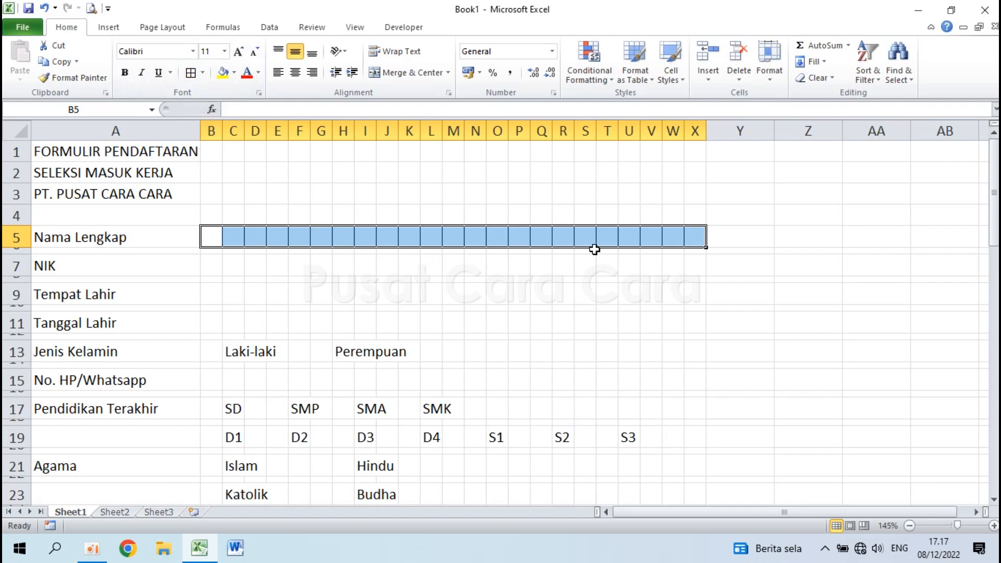
Repeat the all-borders format on the NIK cells B7:Q7 and the Tempat Lahir cells B9:X9.
{"action": "left_click", "coordinate": [210, 265]}
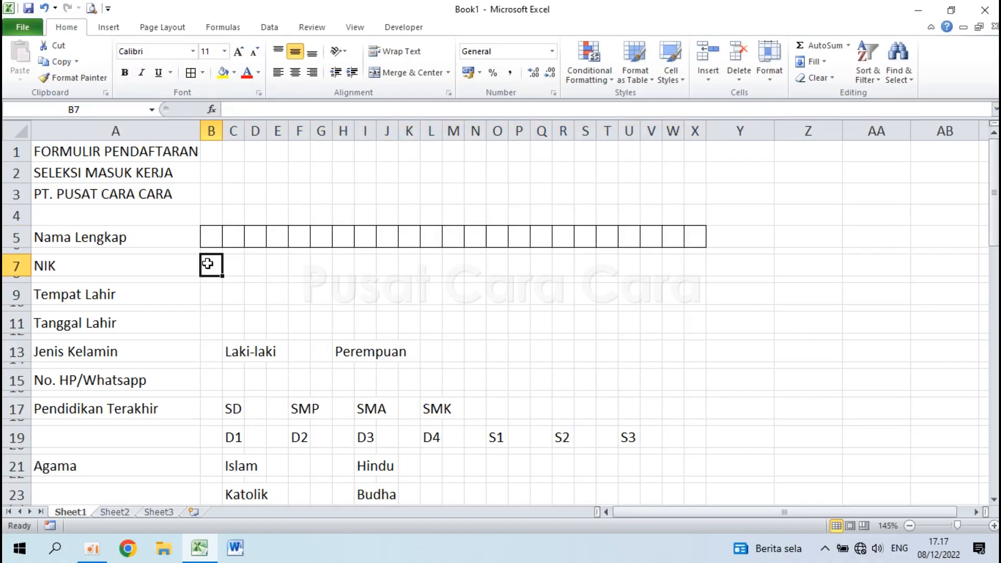
{"action": "left_click_drag", "start_coordinate": [207, 263], "coordinate": [537, 270]}
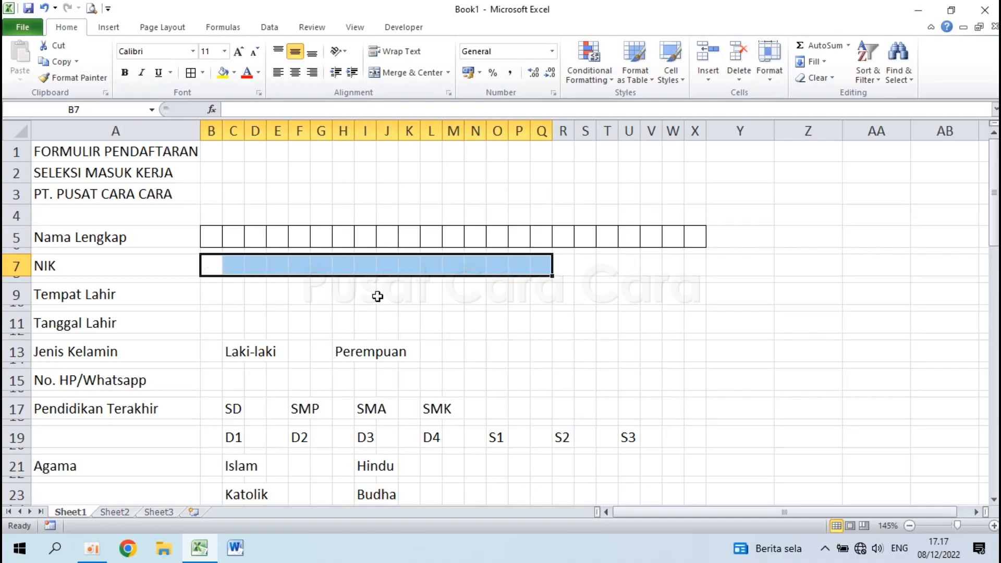
{"action": "key", "text": "F4"}
{"action": "left_click", "coordinate": [476, 319]}
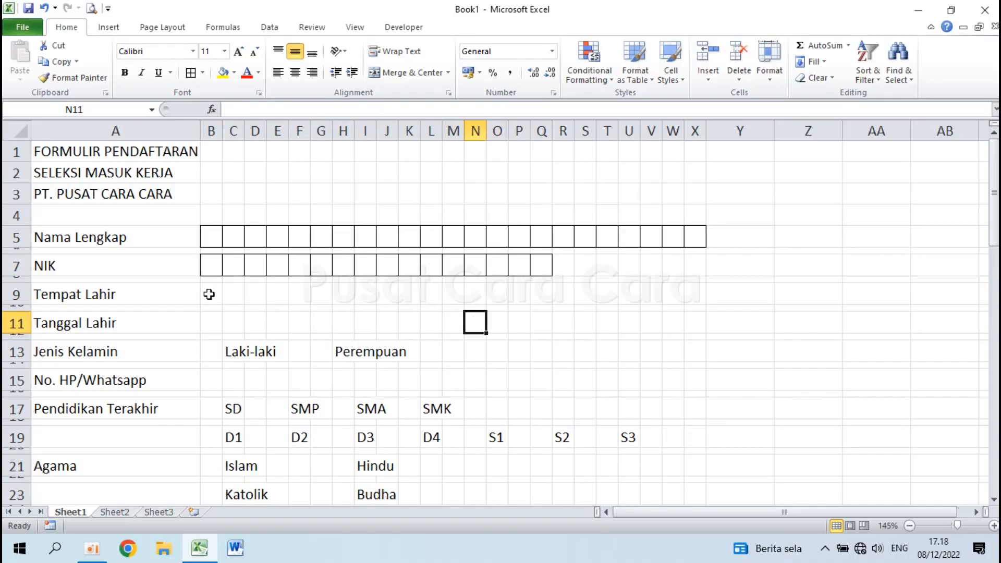
{"action": "left_click_drag", "start_coordinate": [209, 294], "coordinate": [696, 291]}
{"action": "key", "text": "F4"}
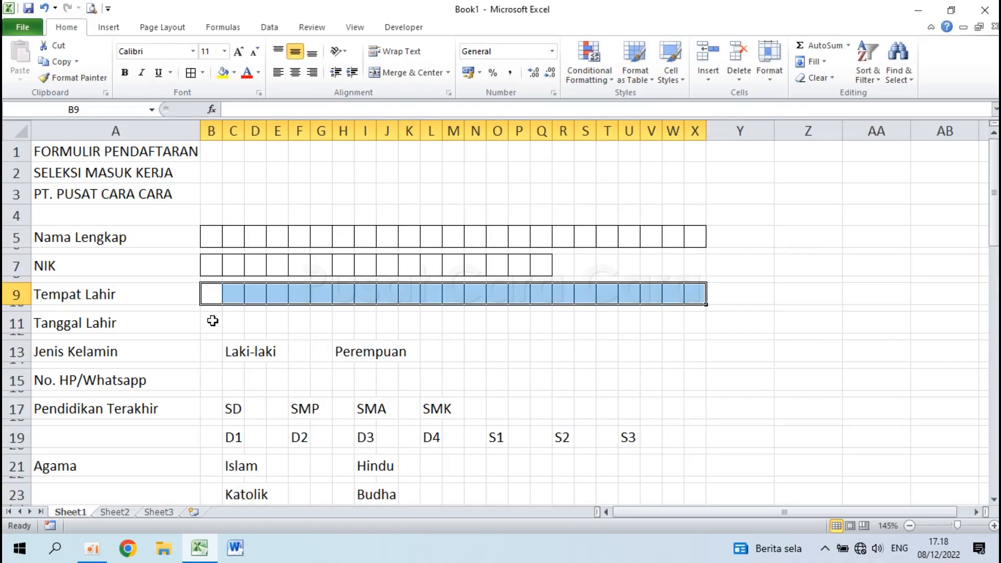
Apply all borders to the Tanggal Lahir groups B11:C11, E11:F11 and H11:K11, leaving the cells between them unbordered.
{"action": "left_click_drag", "start_coordinate": [212, 321], "coordinate": [230, 320]}
{"action": "key", "text": "F4"}
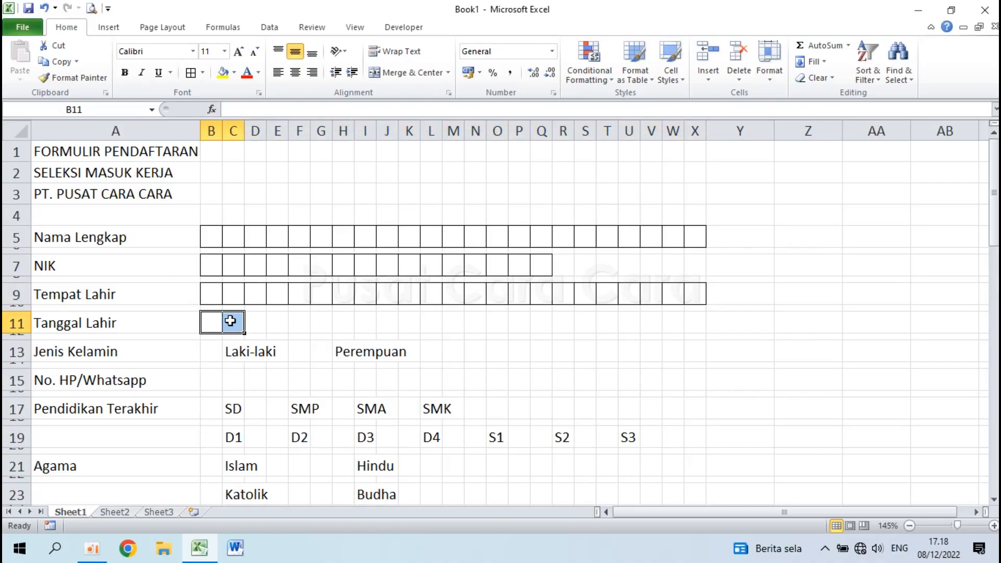
{"action": "left_click", "coordinate": [274, 323]}
{"action": "left_click_drag", "start_coordinate": [286, 325], "coordinate": [401, 320]}
{"action": "key", "text": "F4"}
{"action": "left_click", "coordinate": [337, 322]}
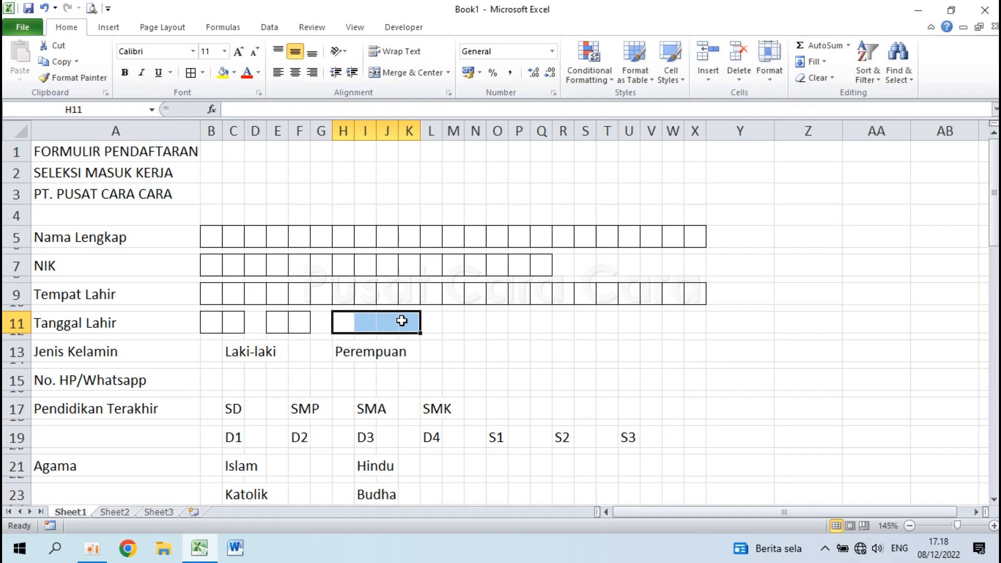
{"action": "key", "text": "F4"}
{"action": "key", "text": "Right"}
{"action": "key", "text": "Right"}
{"action": "key", "text": "Right"}
{"action": "key", "text": "Right"}
{"action": "key", "text": "Down"}
{"action": "key", "text": "Down"}
Add bordered tick boxes for the Jenis Kelamin options in B13 for Laki-laki and G13 for Perempuan.
{"action": "scroll", "coordinate": [400, 318], "scroll_direction": "down", "scroll_amount": 1}
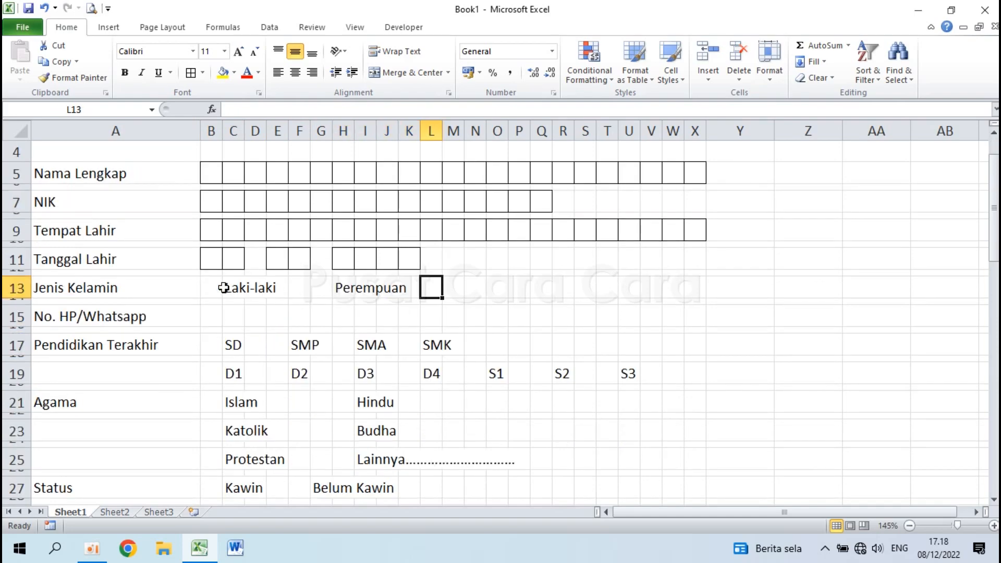
{"action": "left_click", "coordinate": [208, 284]}
{"action": "key", "text": "F4"}
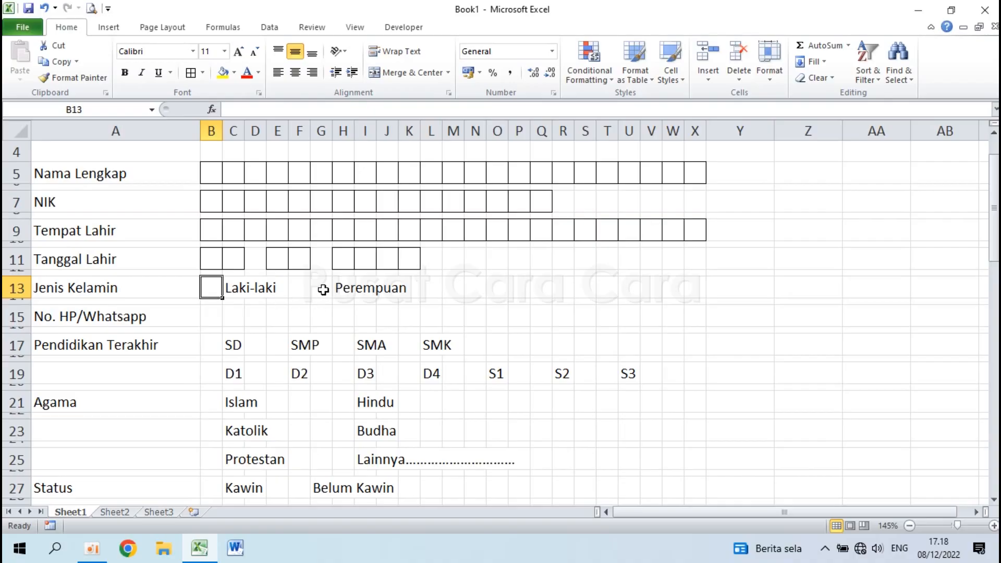
{"action": "left_click", "coordinate": [323, 289]}
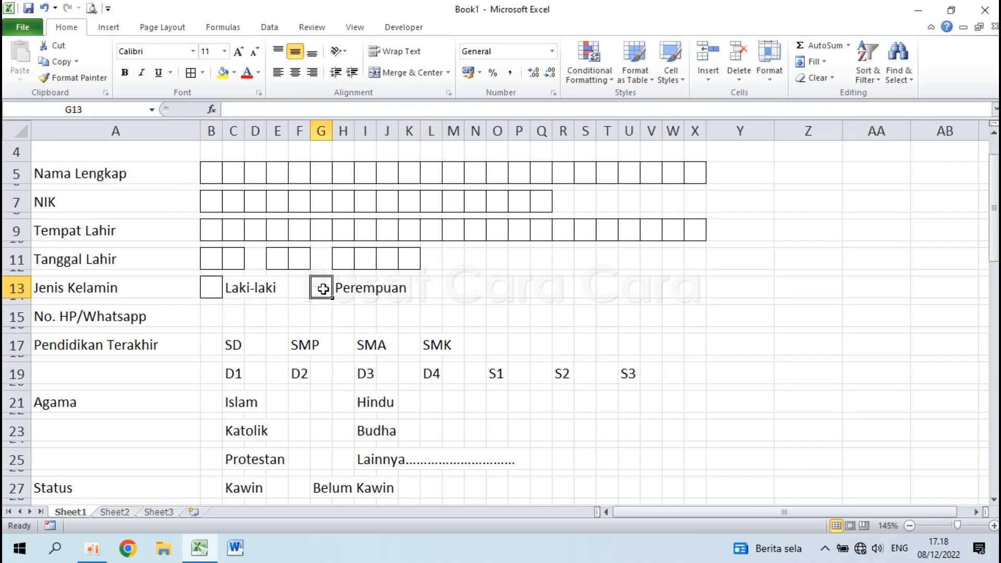
{"action": "key", "text": "F4"}
Apply all borders to cells B15:O15 beside No. HP/Whatsapp.
{"action": "left_click", "coordinate": [211, 315]}
{"action": "left_click_drag", "start_coordinate": [212, 315], "coordinate": [494, 320]}
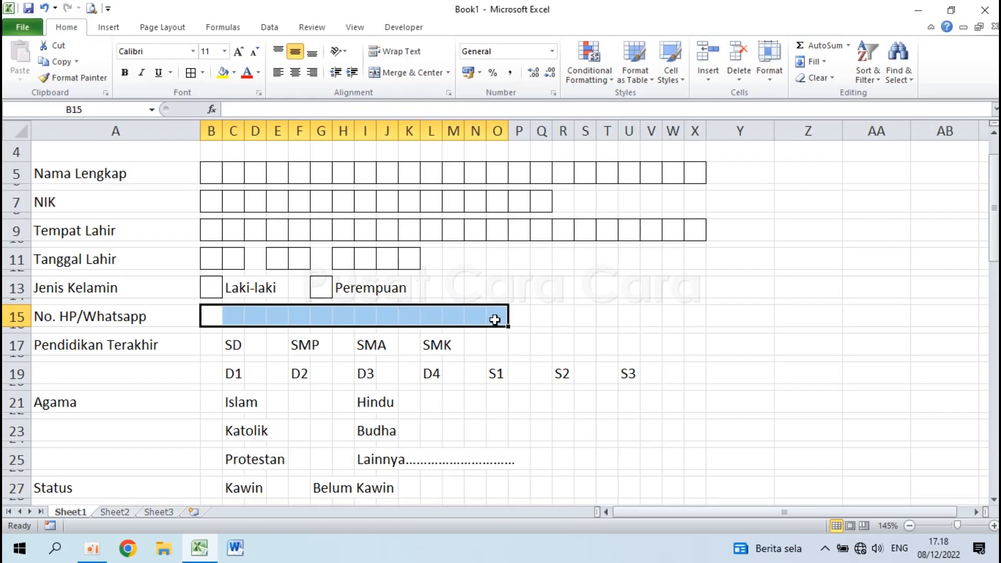
{"action": "key", "text": "F4"}
Add bordered tick boxes in B17, E17, H17 and K17 before the school levels SD, SMP, SMA and SMK.
{"action": "left_click", "coordinate": [214, 343]}
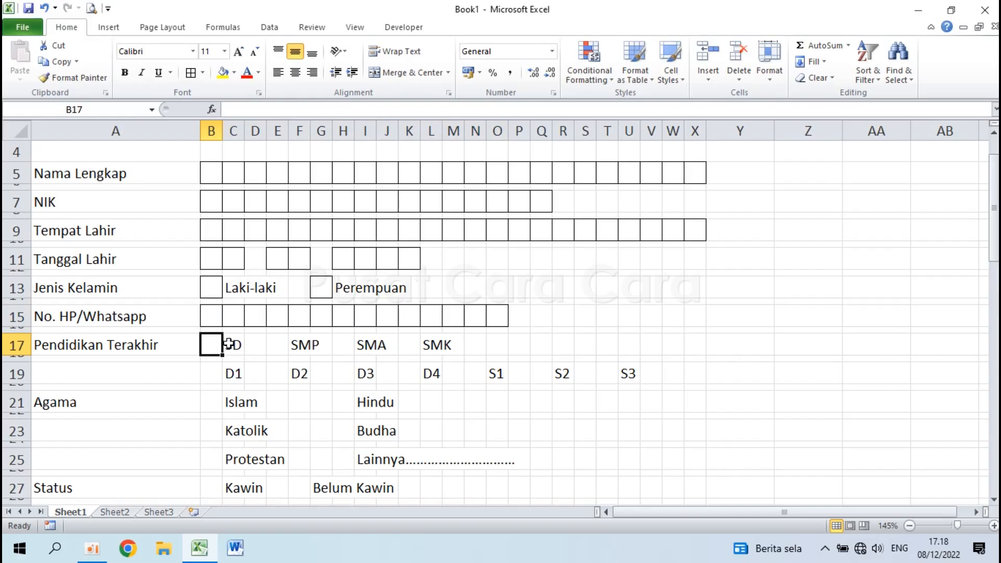
{"action": "left_click", "coordinate": [280, 345]}
{"action": "key", "text": "F4"}
{"action": "left_click", "coordinate": [346, 346]}
{"action": "key", "text": "F4"}
{"action": "left_click", "coordinate": [411, 346]}
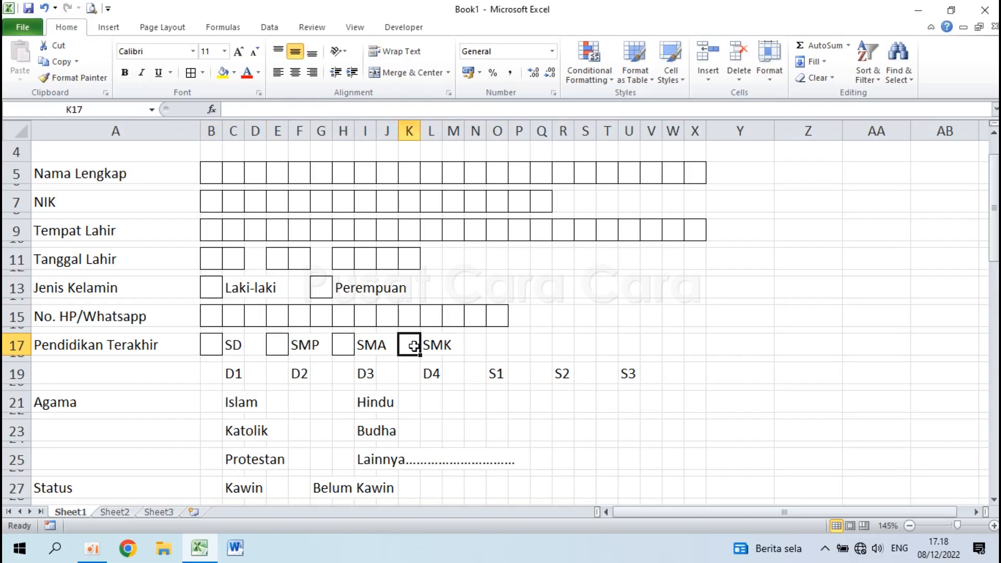
Add bordered tick boxes in B19, E19, K19, N19, Q19 and T19 before D1, D2, D4, S1, S2 and S3.
{"action": "left_click", "coordinate": [212, 373]}
{"action": "key", "text": "F4"}
{"action": "left_click", "coordinate": [280, 373]}
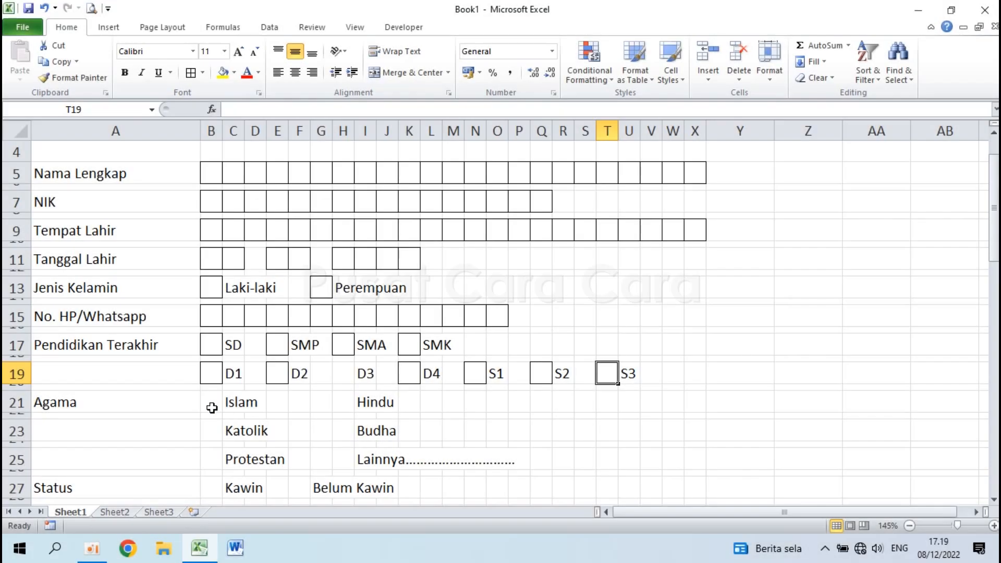
Add bordered tick boxes for the Agama options Islam, Katolik and Protestan in B21, B23, B25 and for Hindu and Budha in H21, H23.
{"action": "left_click", "coordinate": [212, 403]}
{"action": "scroll", "coordinate": [211, 403], "scroll_direction": "down", "scroll_amount": 2}
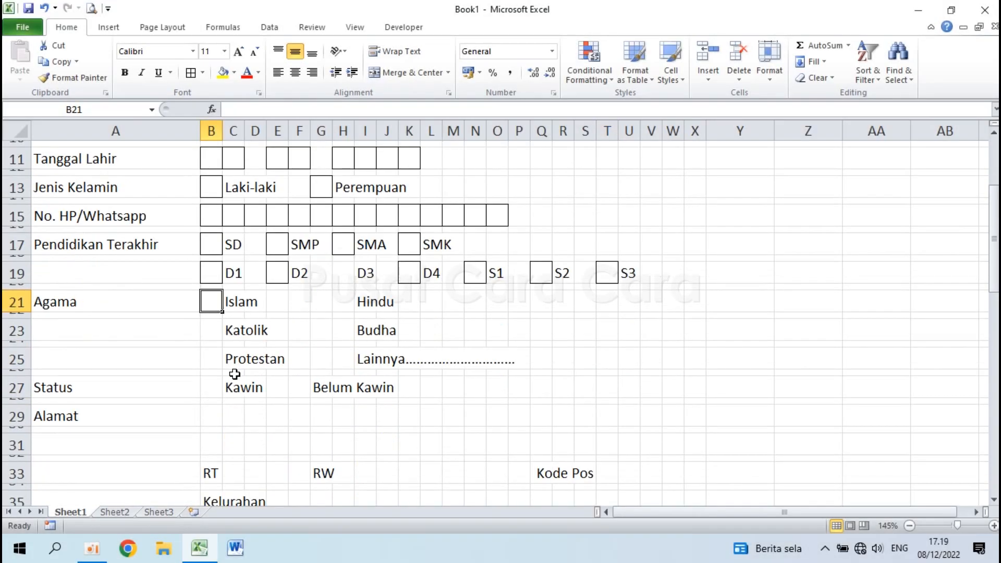
{"action": "left_click", "coordinate": [211, 327]}
{"action": "key", "text": "F4"}
{"action": "left_click", "coordinate": [208, 359]}
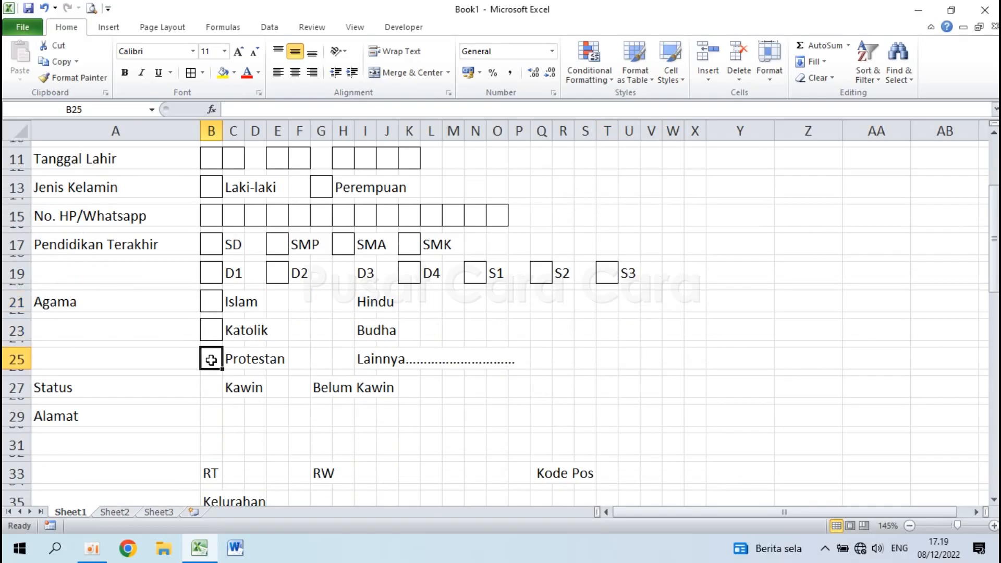
{"action": "key", "text": "F4"}
{"action": "left_click", "coordinate": [343, 301]}
{"action": "key", "text": "F4"}
{"action": "left_click", "coordinate": [342, 329]}
{"action": "key", "text": "F4"}
{"action": "left_click", "coordinate": [341, 359]}
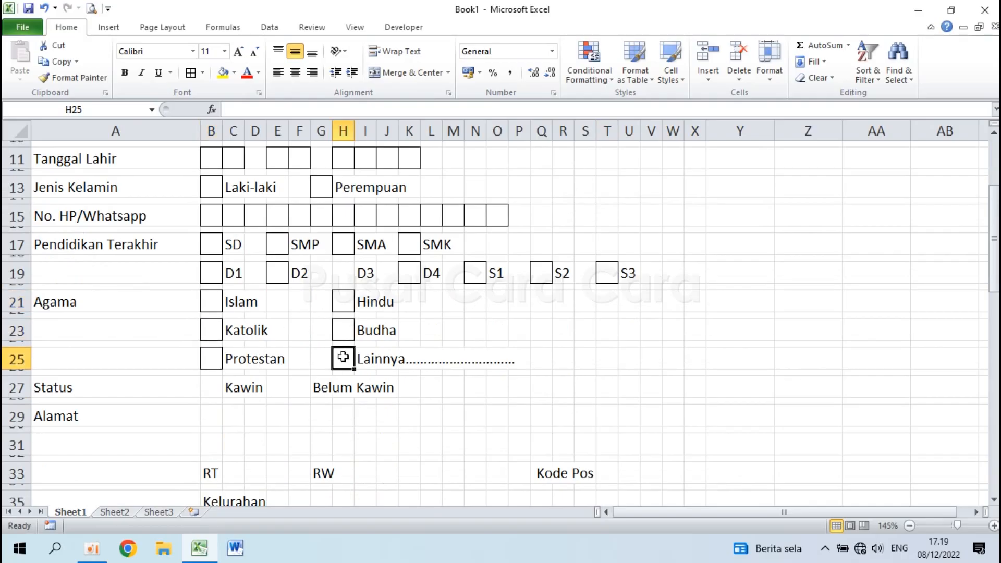
Add bordered tick boxes for the Status options in B27 for Kawin and F27 for Belum Kawin.
{"action": "left_click", "coordinate": [211, 386]}
{"action": "key", "text": "F4"}
{"action": "key", "text": "Right"}
{"action": "key", "text": "Right"}
{"action": "key", "text": "Right"}
{"action": "key", "text": "Right"}
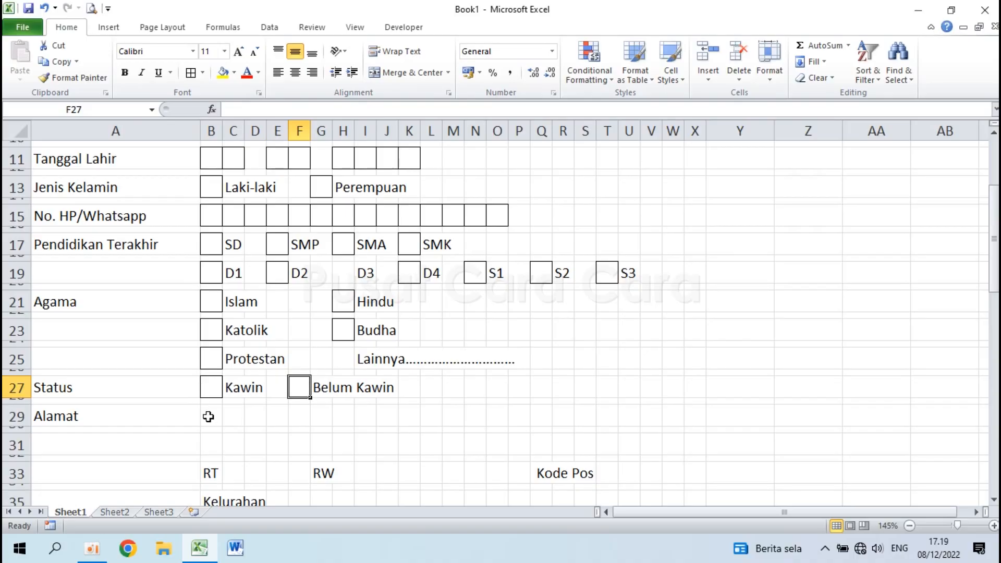
Apply all borders to the two Alamat rows, B29:X29 and B31:X31.
{"action": "left_click_drag", "start_coordinate": [208, 415], "coordinate": [686, 418]}
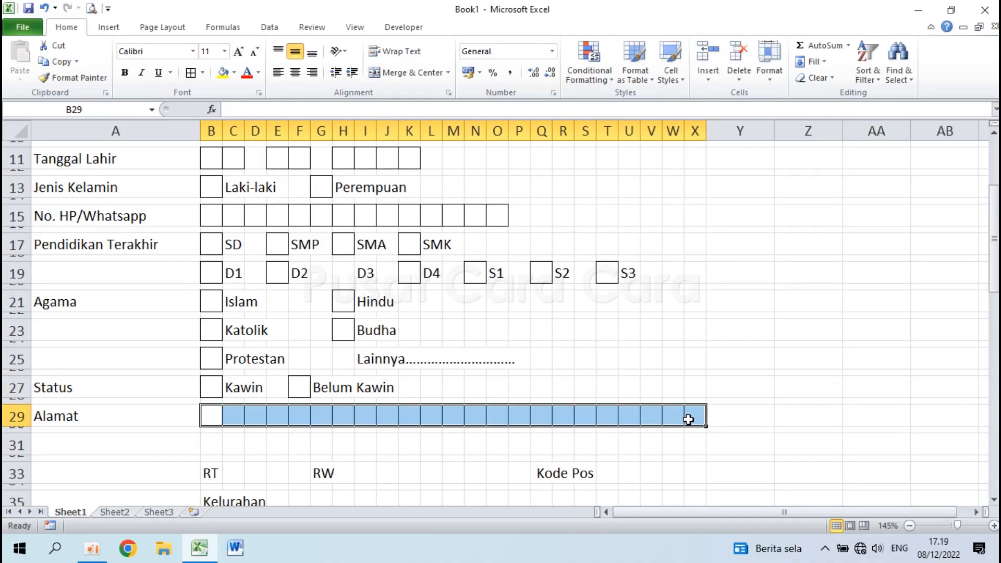
{"action": "key", "text": "F4"}
{"action": "left_click_drag", "start_coordinate": [212, 442], "coordinate": [686, 445]}
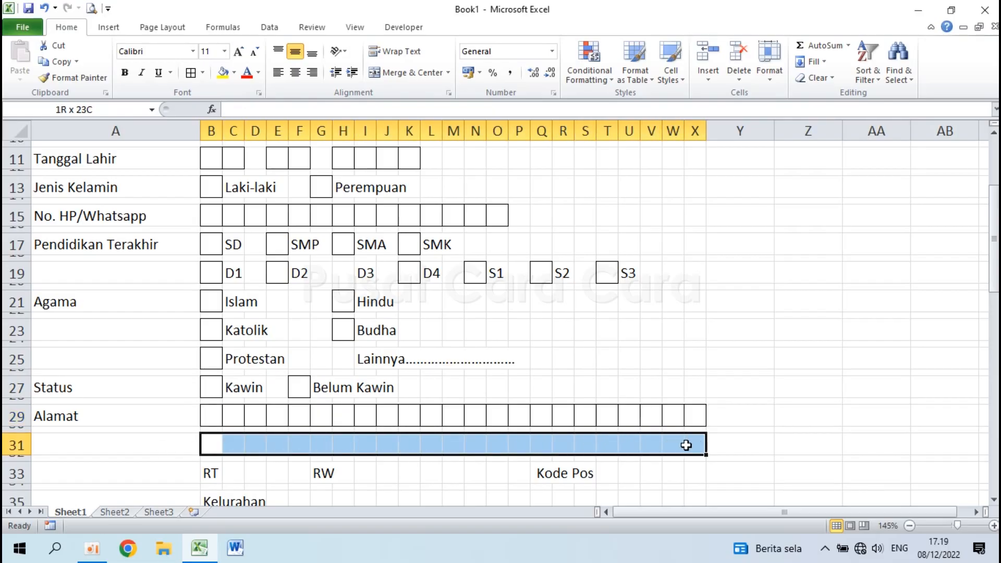
Apply all borders to the RT cells C33:E33, the RW cells H33:J33 and the Kode Pos cells T33:X33.
{"action": "scroll", "coordinate": [685, 445], "scroll_direction": "down", "scroll_amount": 4}
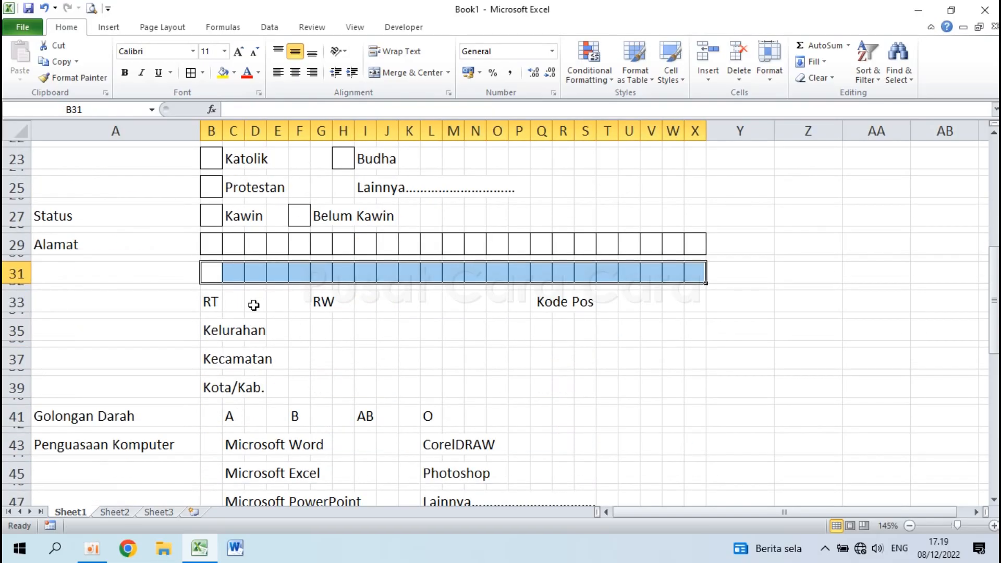
{"action": "left_click_drag", "start_coordinate": [235, 300], "coordinate": [272, 306]}
{"action": "key", "text": "F4"}
{"action": "left_click_drag", "start_coordinate": [346, 304], "coordinate": [393, 307]}
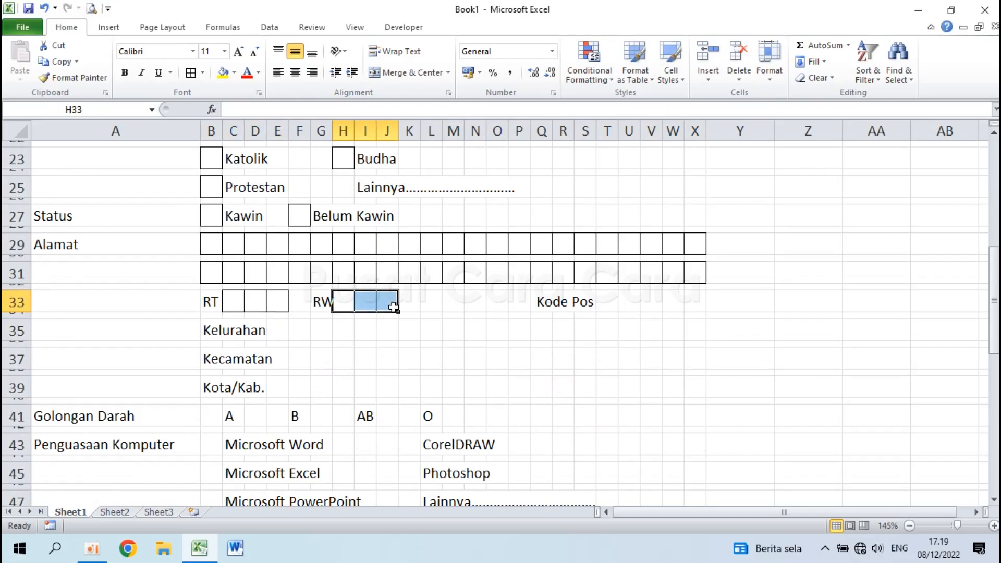
{"action": "key", "text": "F4"}
{"action": "left_click_drag", "start_coordinate": [600, 304], "coordinate": [706, 308]}
{"action": "key", "text": "F4"}
Apply all borders to F35:X35, F37:X37 and F39:X39 beside Kelurahan, Kecamatan and Kota/Kab.
{"action": "left_click_drag", "start_coordinate": [297, 328], "coordinate": [691, 325]}
{"action": "key", "text": "F4"}
{"action": "left_click_drag", "start_coordinate": [300, 361], "coordinate": [699, 357]}
{"action": "key", "text": "F4"}
{"action": "left_click_drag", "start_coordinate": [299, 383], "coordinate": [688, 389]}
{"action": "key", "text": "F4"}
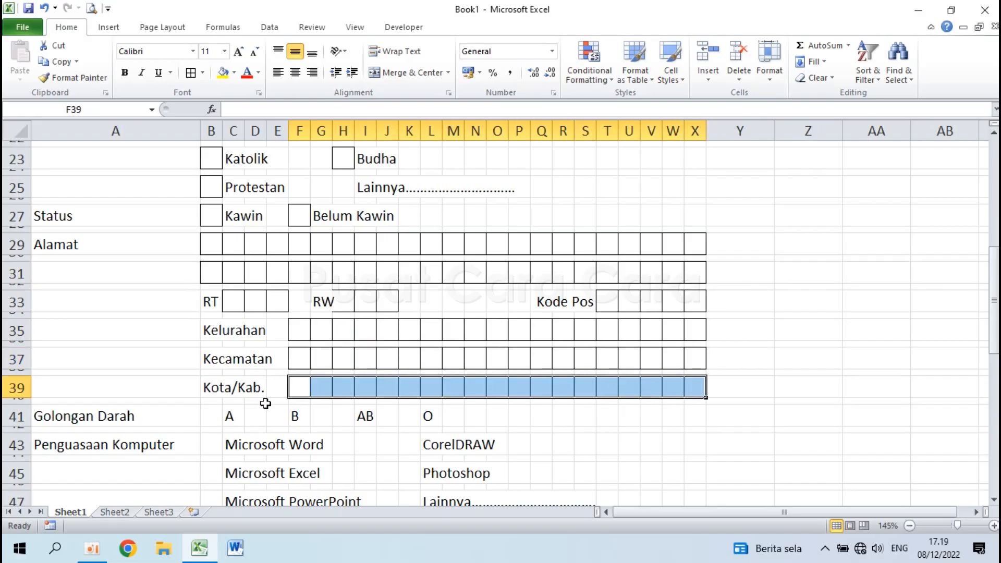
Add bordered tick boxes in B41, E41, H41 and K41 before the Golongan Darah options A, B, AB and O.
{"action": "left_click", "coordinate": [216, 417]}
{"action": "key", "text": "F4"}
{"action": "left_click", "coordinate": [275, 417]}
{"action": "key", "text": "F4"}
{"action": "left_click", "coordinate": [347, 421]}
{"action": "key", "text": "F4"}
{"action": "key", "text": "Right"}
{"action": "key", "text": "Right"}
{"action": "key", "text": "Right"}
Add bordered tick boxes in B43, B45, B47 and B49 before Microsoft Word, Microsoft Excel, Microsoft PowerPoint and Computer Networking.
{"action": "scroll", "coordinate": [347, 421], "scroll_direction": "down", "scroll_amount": 3}
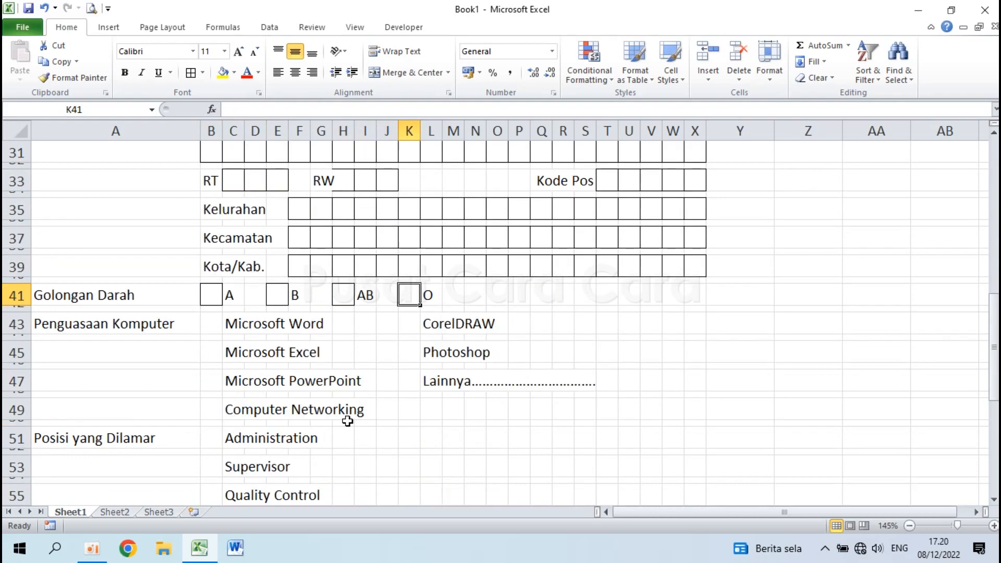
{"action": "left_click", "coordinate": [210, 320]}
{"action": "key", "text": "F4"}
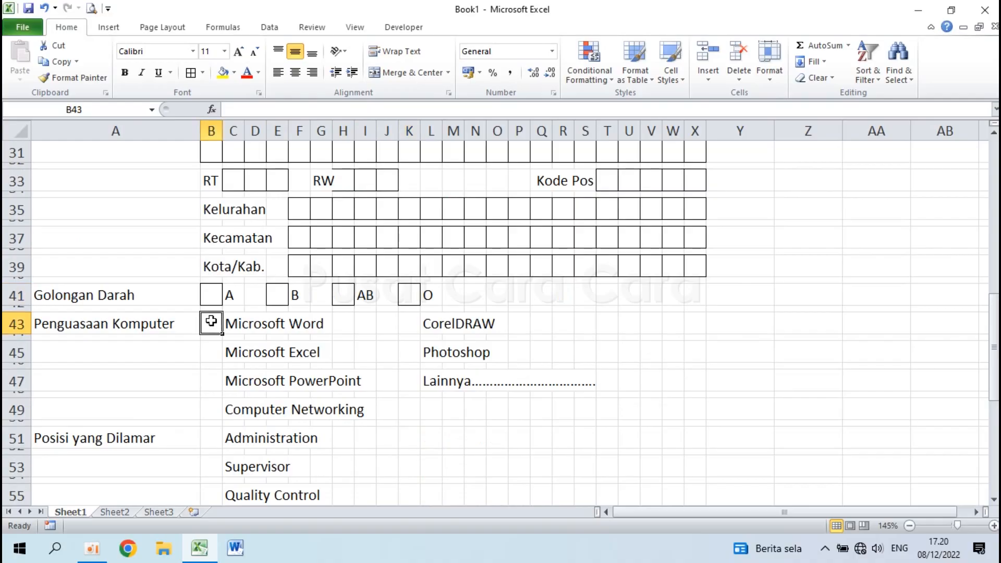
{"action": "key", "text": "Down"}
{"action": "key", "text": "Down"}
{"action": "key", "text": "F4"}
{"action": "key", "text": "Down"}
{"action": "key", "text": "Down"}
{"action": "key", "text": "F4"}
{"action": "key", "text": "Down"}
{"action": "key", "text": "Down"}
{"action": "key", "text": "F4"}
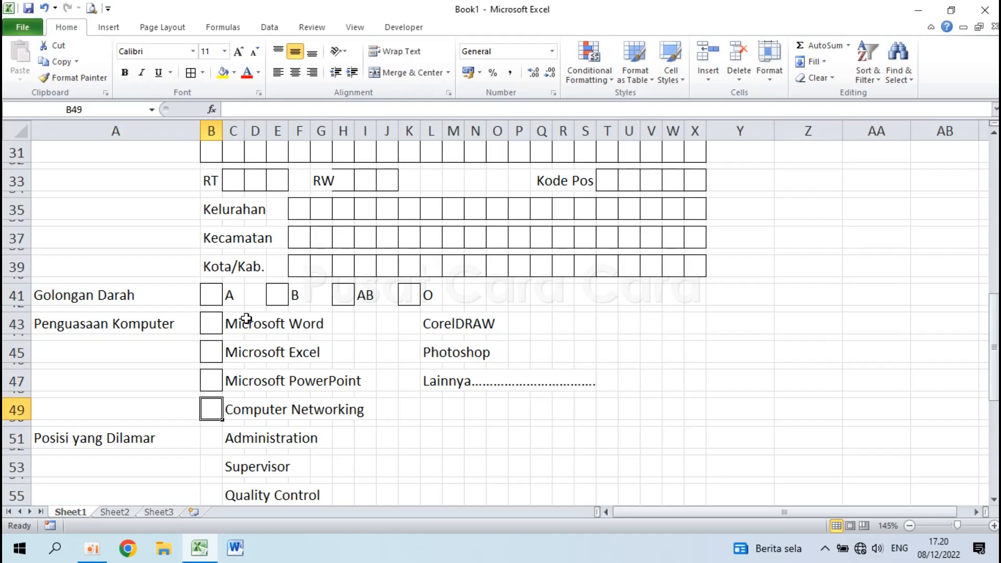
Add bordered tick boxes in K43, K45 and K47 before CorelDRAW, Photoshop and Lainnya.
{"action": "left_click", "coordinate": [409, 324]}
{"action": "key", "text": "Down"}
{"action": "key", "text": "Down"}
{"action": "key", "text": "F4"}
{"action": "key", "text": "Down"}
{"action": "key", "text": "Down"}
{"action": "key", "text": "F4"}
Add bordered tick boxes in B51, B53, B55, B57 and B59 before Administration, Supervisor, Quality Control, Operator and Security.
{"action": "scroll", "coordinate": [409, 324], "scroll_direction": "down", "scroll_amount": 3}
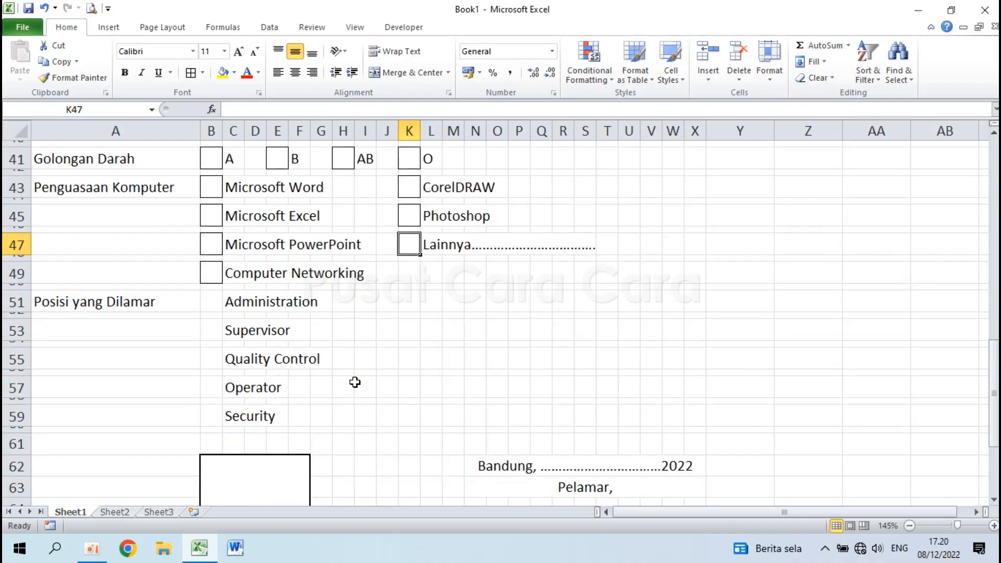
{"action": "left_click", "coordinate": [211, 303]}
{"action": "key", "text": "F4"}
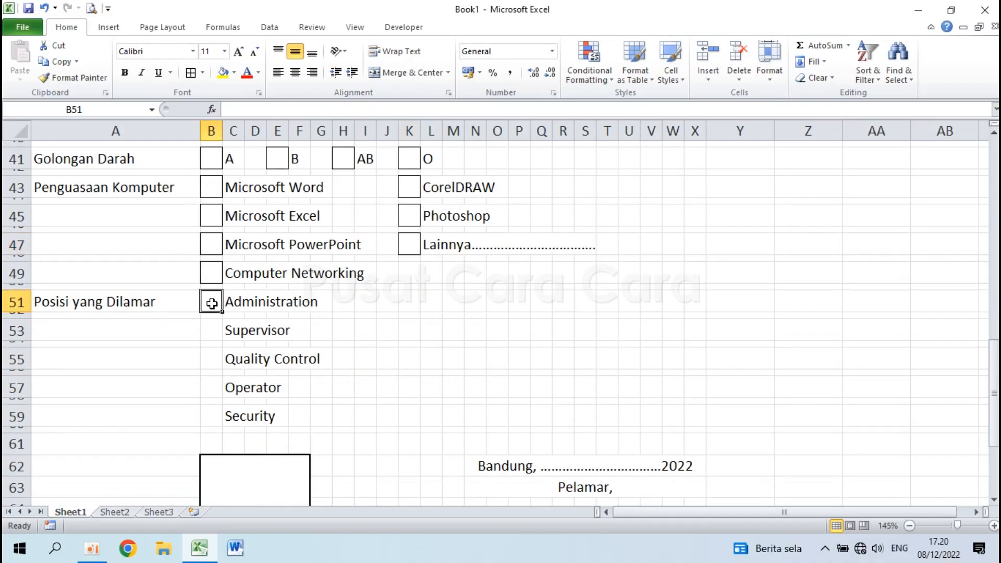
{"action": "key", "text": "Down"}
{"action": "key", "text": "Down"}
{"action": "key", "text": "F4"}
{"action": "key", "text": "Down"}
{"action": "key", "text": "Down"}
{"action": "key", "text": "F4"}
{"action": "key", "text": "Down"}
{"action": "key", "text": "Down"}
{"action": "key", "text": "F4"}
{"action": "key", "text": "Down"}
{"action": "key", "text": "Down"}
{"action": "key", "text": "F4"}
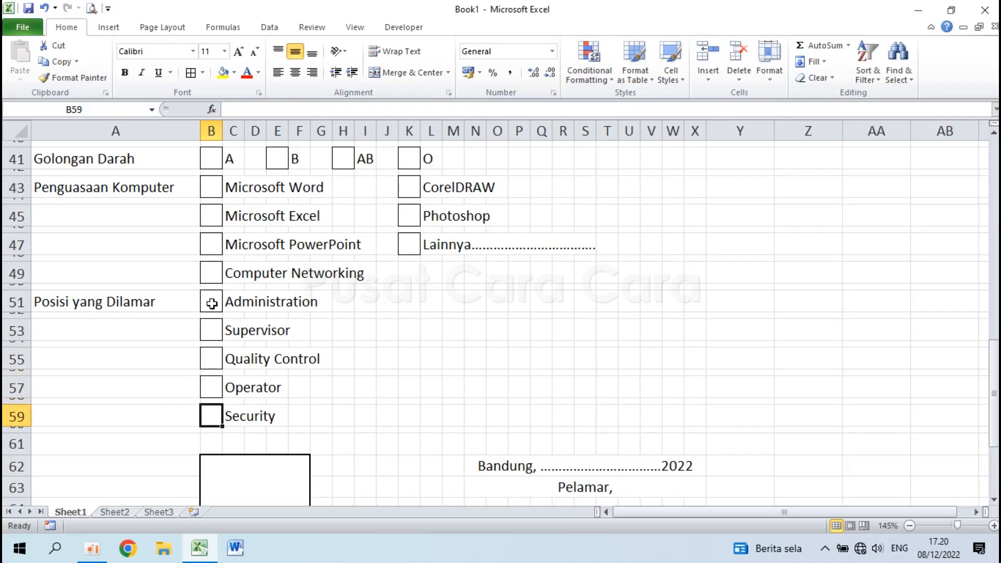
{"action": "left_click", "coordinate": [274, 402]}
Apply the custom number format @ * ":" to the column A labels from Nama Lengkap down to Posisi yang Dilamar.
{"action": "scroll", "coordinate": [276, 403], "scroll_direction": "up", "scroll_amount": 5}
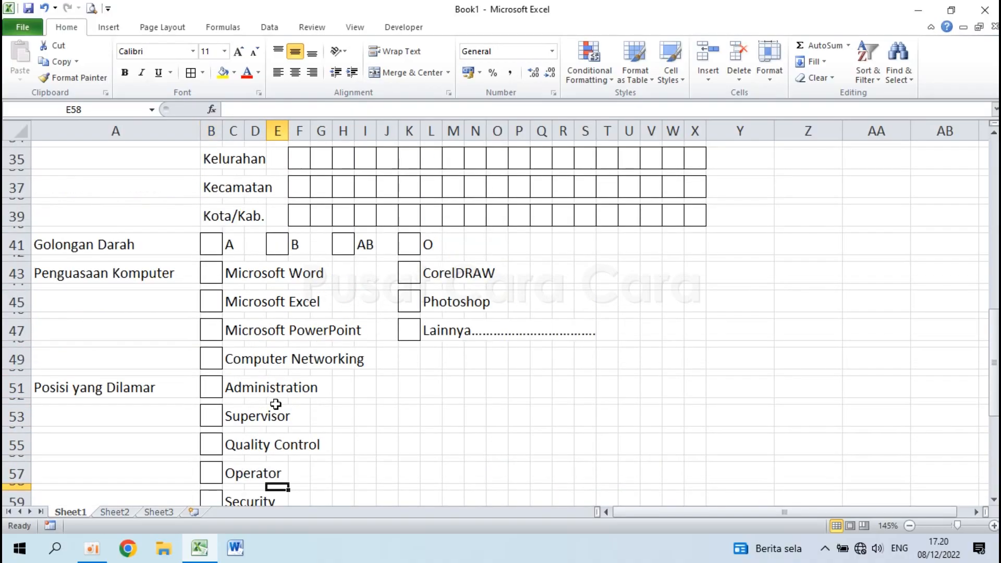
{"action": "scroll", "coordinate": [275, 404], "scroll_direction": "up", "scroll_amount": 8}
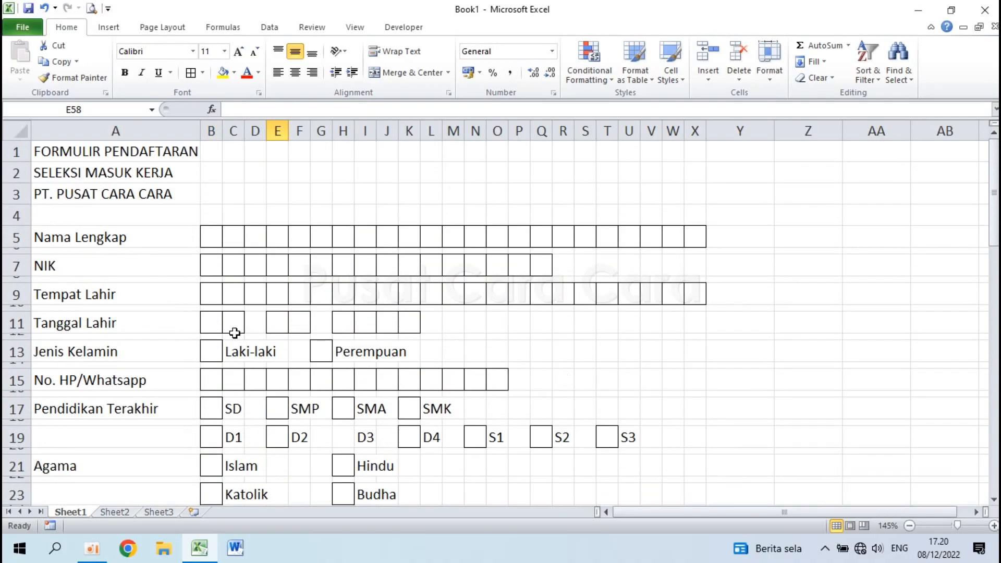
{"action": "left_click", "coordinate": [176, 237]}
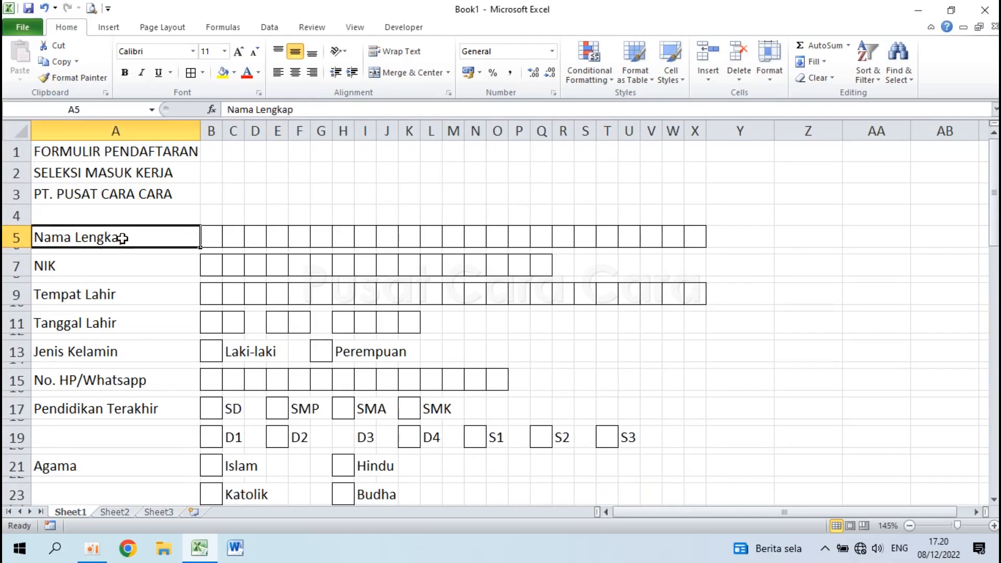
{"action": "left_click_drag", "start_coordinate": [122, 236], "coordinate": [146, 171]}
{"action": "scroll", "coordinate": [141, 168], "scroll_direction": "up", "scroll_amount": 15}
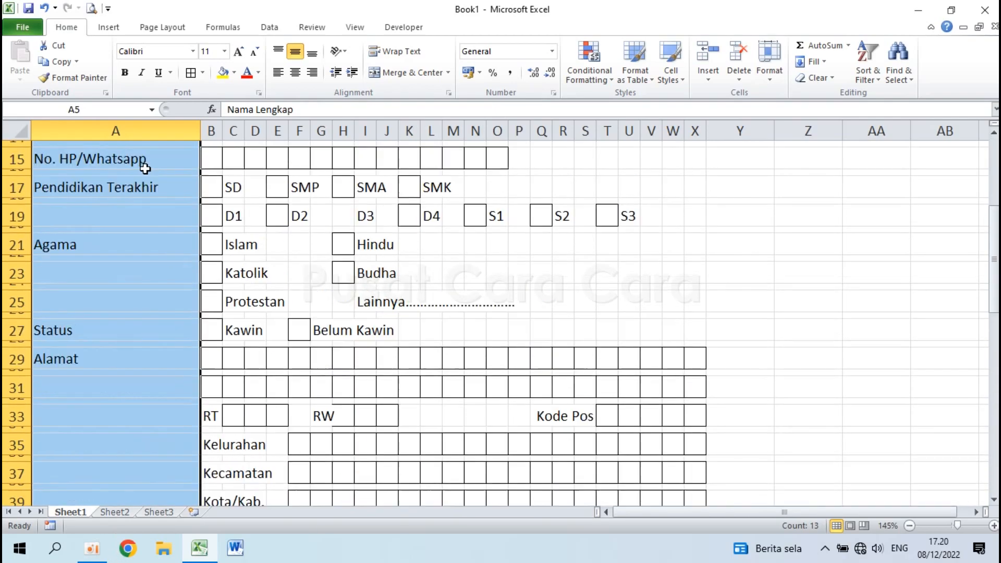
{"action": "right_click", "coordinate": [151, 271]}
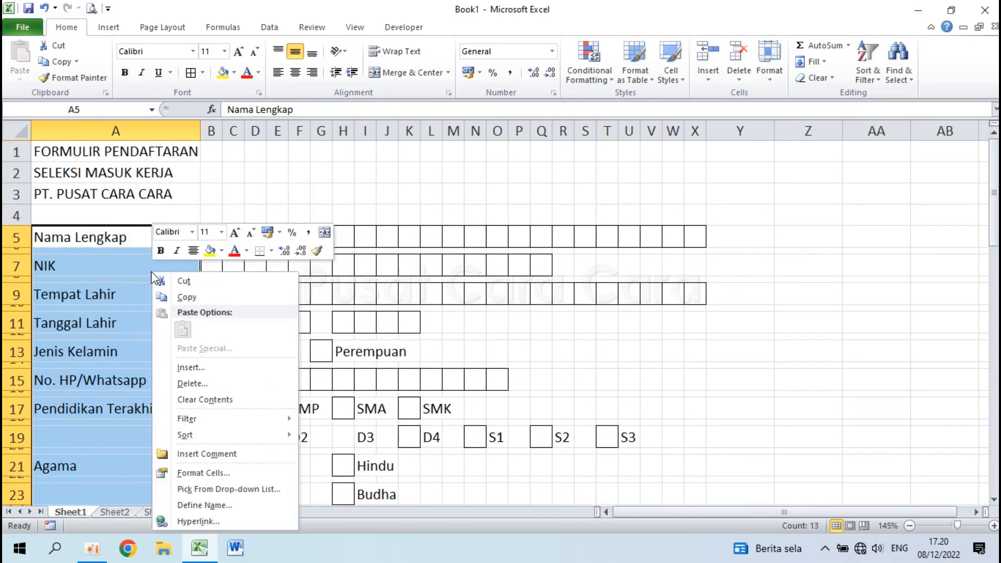
{"action": "left_click", "coordinate": [235, 472]}
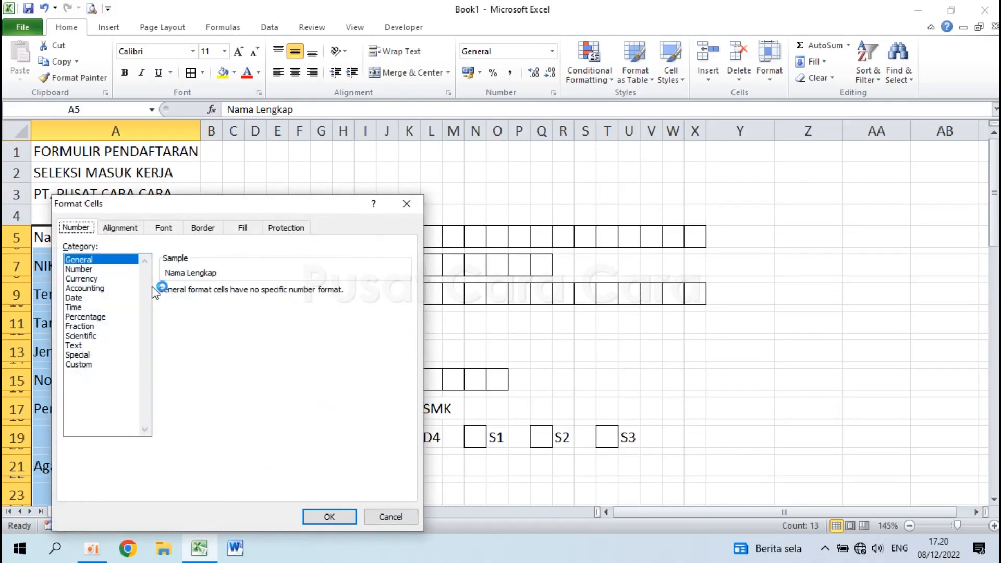
{"action": "left_click", "coordinate": [103, 365]}
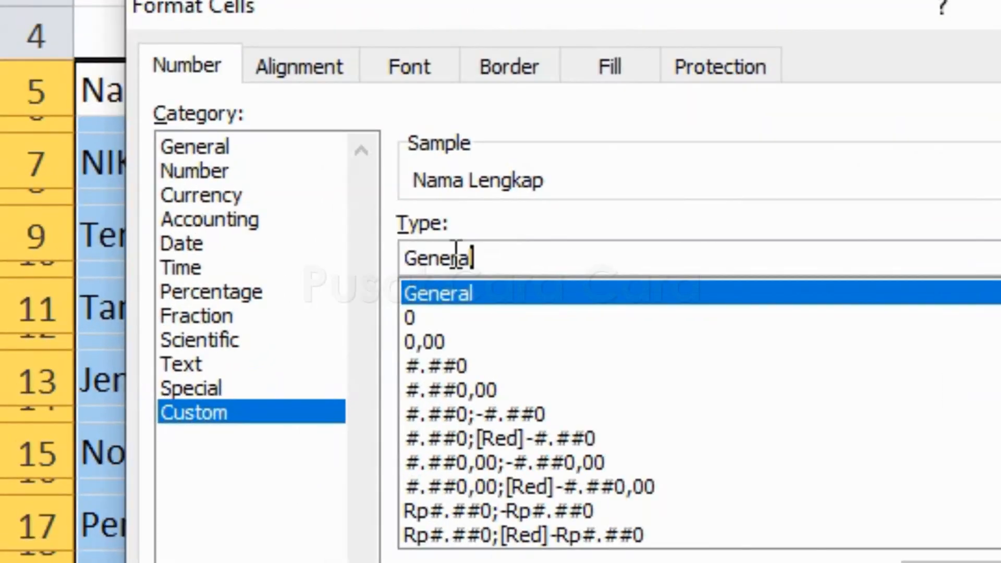
{"action": "left_click_drag", "start_coordinate": [186, 304], "coordinate": [116, 300]}
{"action": "key", "text": "BackSpace"}
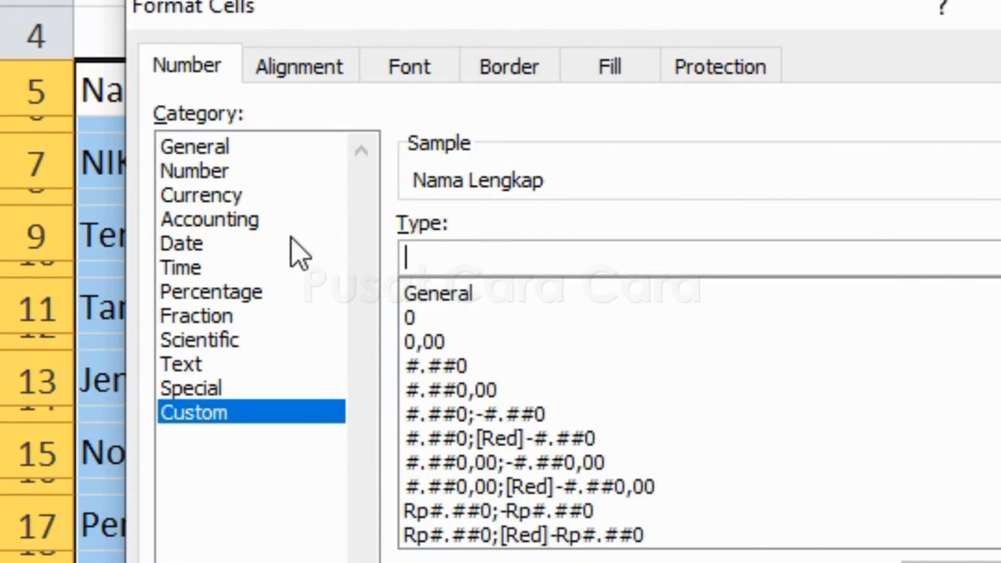
{"action": "type", "text": "@ "}
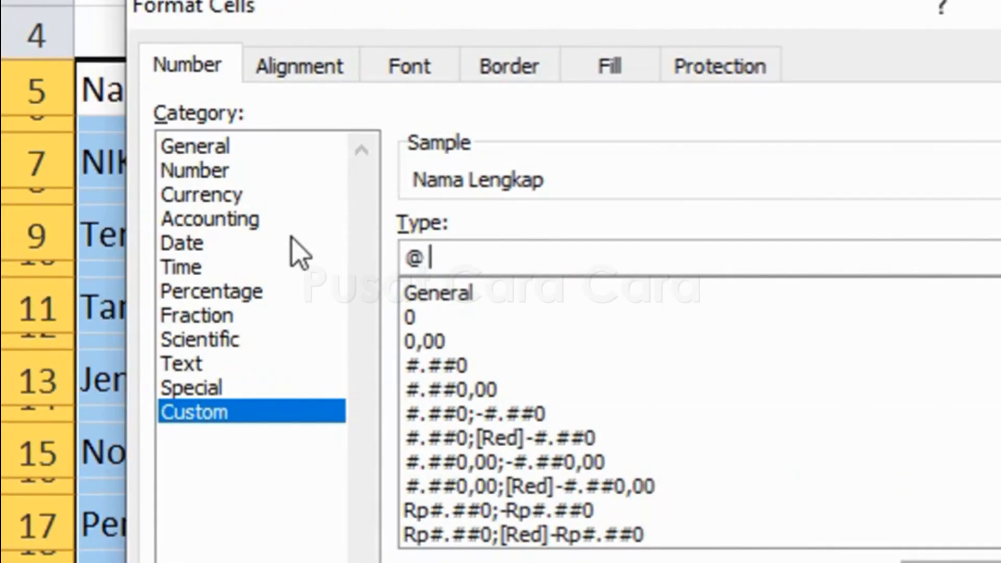
{"action": "type", "text": "* \":\""}
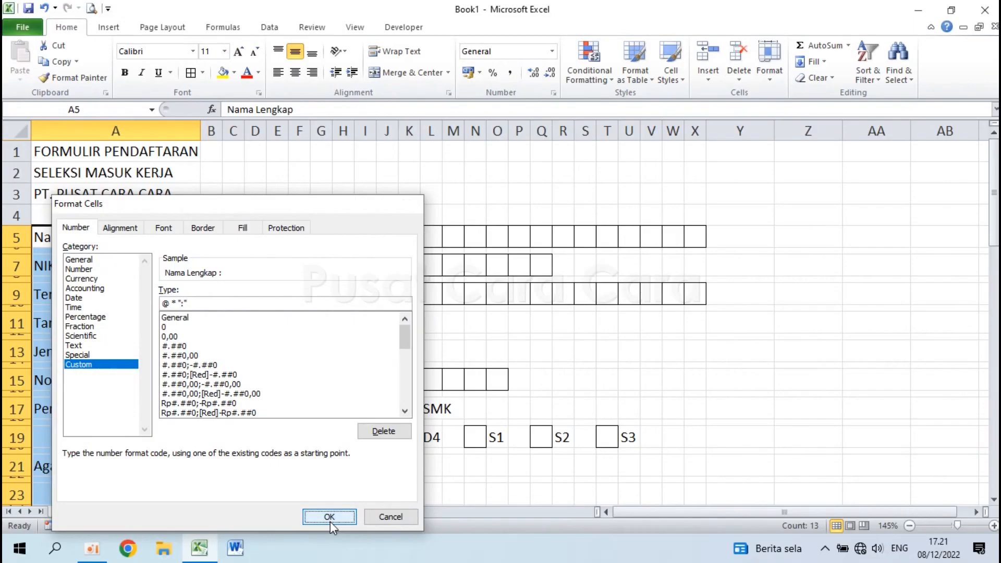
{"action": "left_click", "coordinate": [329, 516]}
{"action": "left_click", "coordinate": [176, 245]}
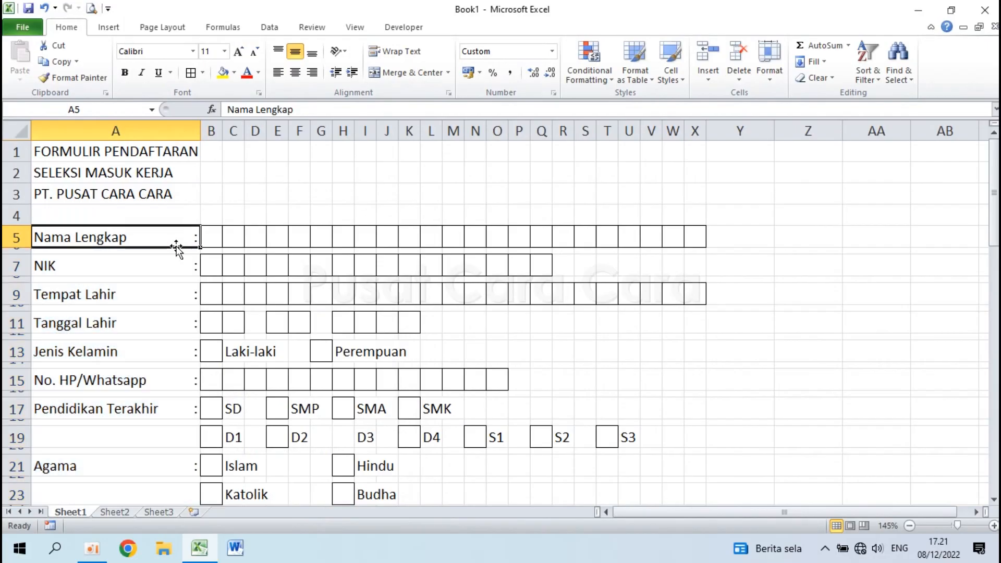
Set the font size of the form body A5:X69 to 12.
{"action": "scroll", "coordinate": [177, 333], "scroll_direction": "down", "scroll_amount": 4}
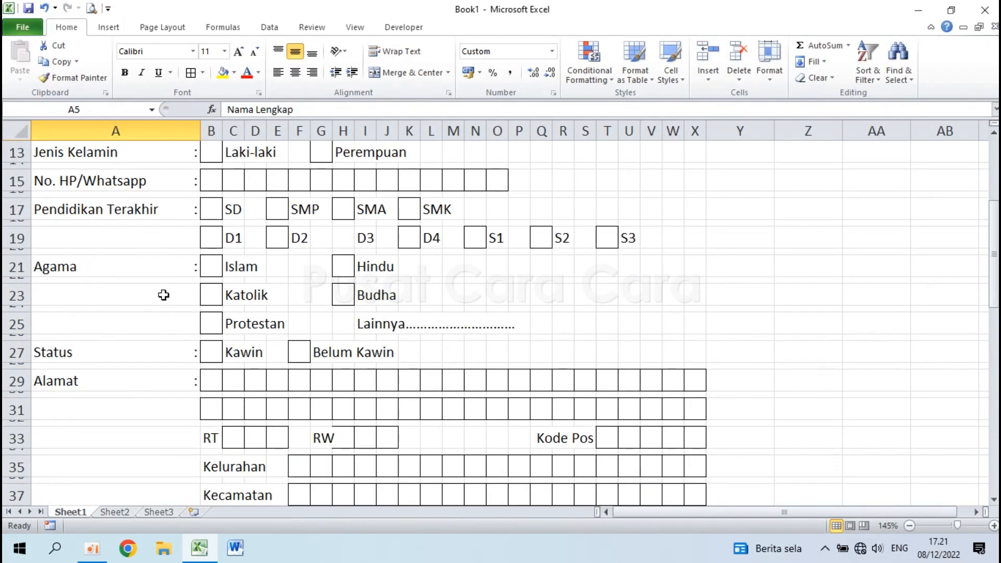
{"action": "scroll", "coordinate": [162, 342], "scroll_direction": "up", "scroll_amount": 4}
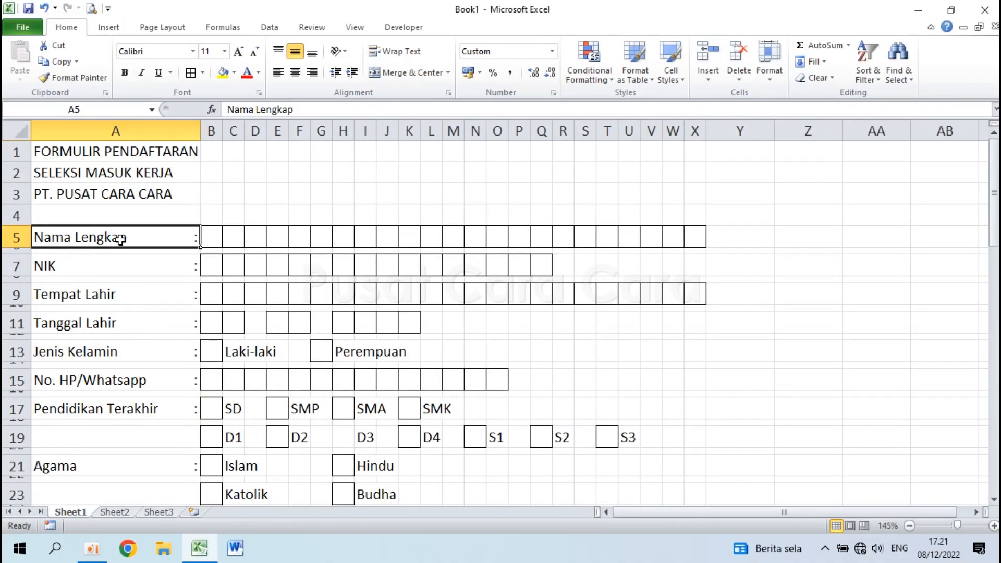
{"action": "left_click_drag", "start_coordinate": [127, 238], "coordinate": [633, 454]}
{"action": "left_click", "coordinate": [225, 51]}
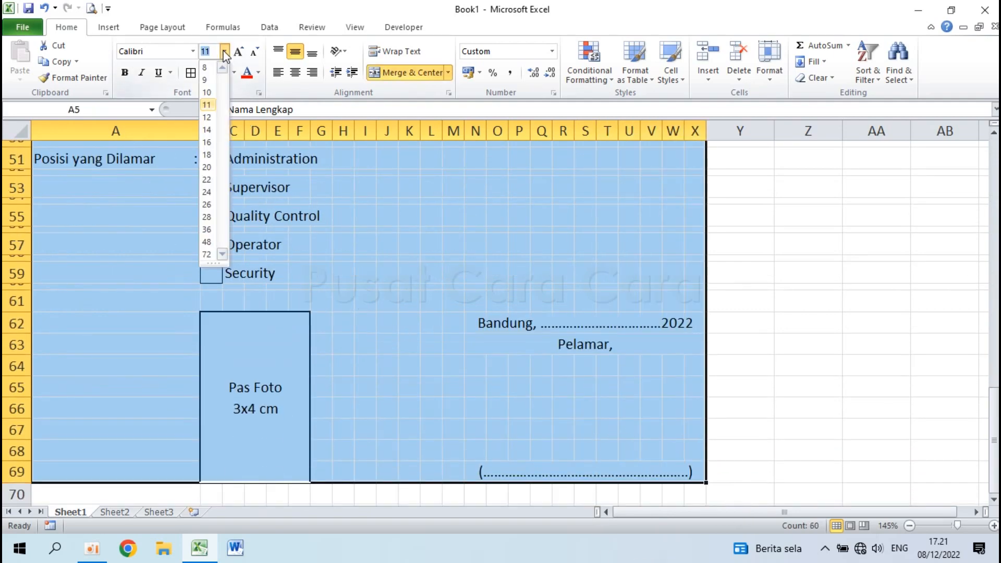
{"action": "left_click", "coordinate": [207, 117]}
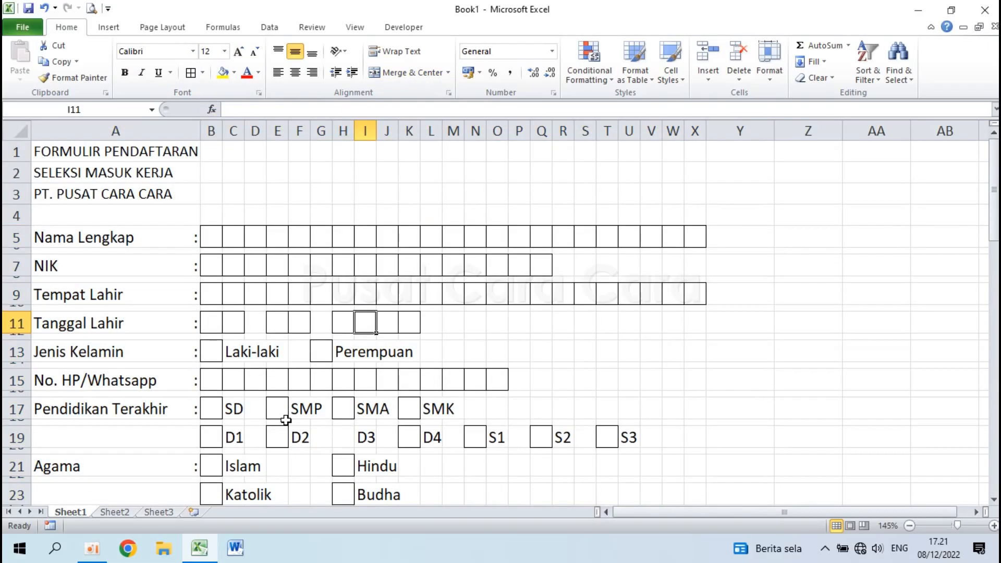
Right-align the RW label in G33.
{"action": "scroll", "coordinate": [343, 284], "scroll_direction": "down", "scroll_amount": 8}
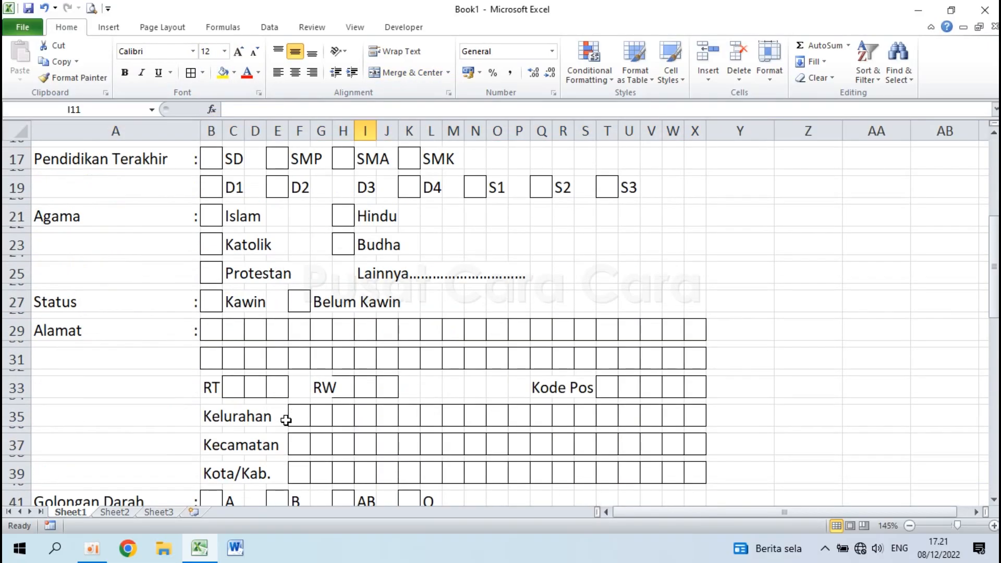
{"action": "left_click", "coordinate": [322, 267]}
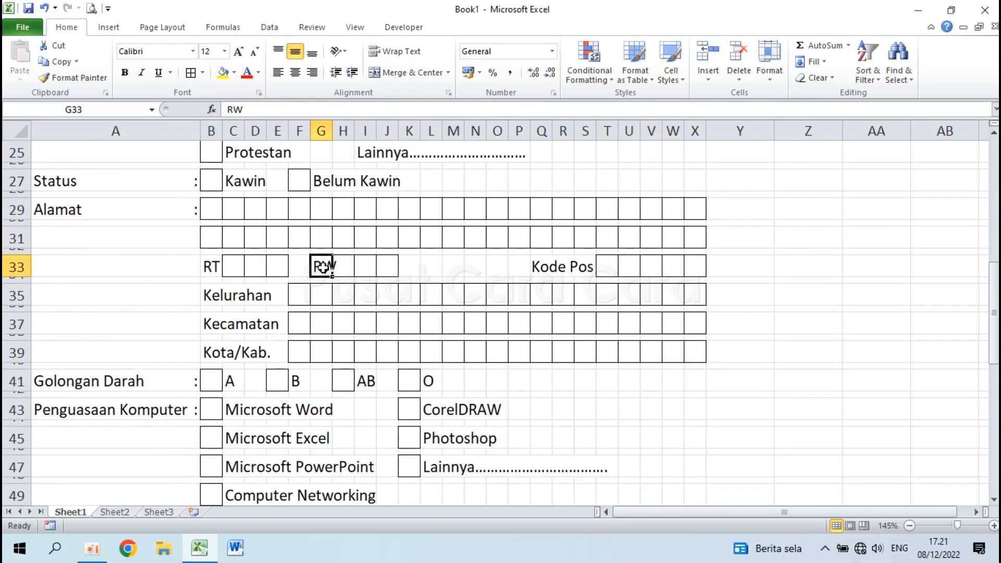
{"action": "left_click", "coordinate": [312, 74]}
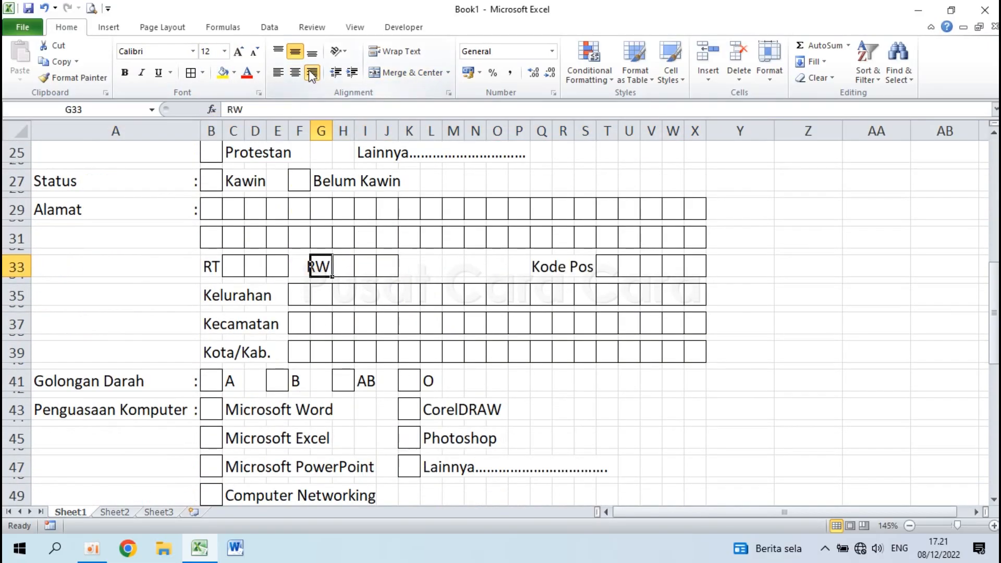
{"action": "left_click", "coordinate": [406, 316]}
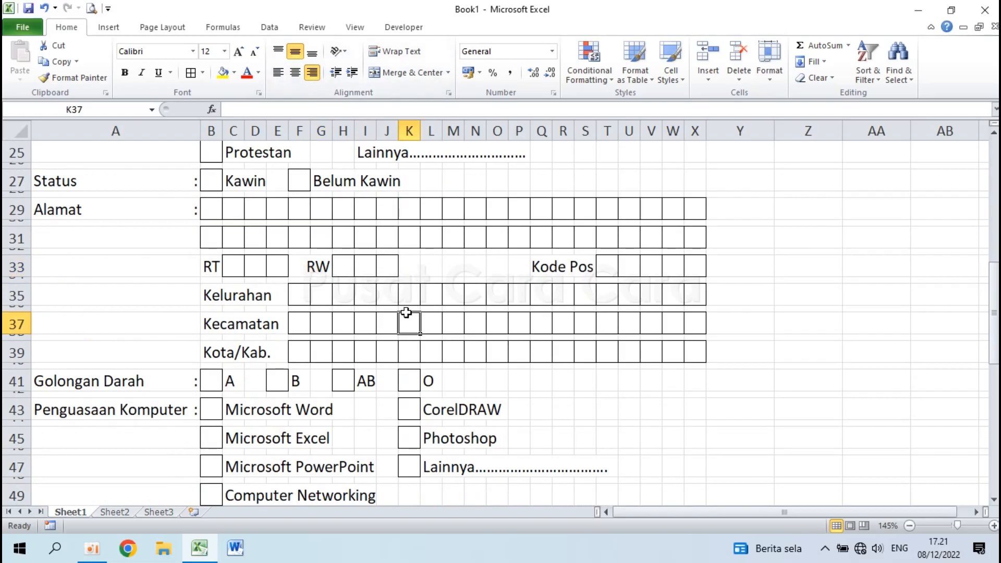
{"action": "left_click", "coordinate": [341, 267]}
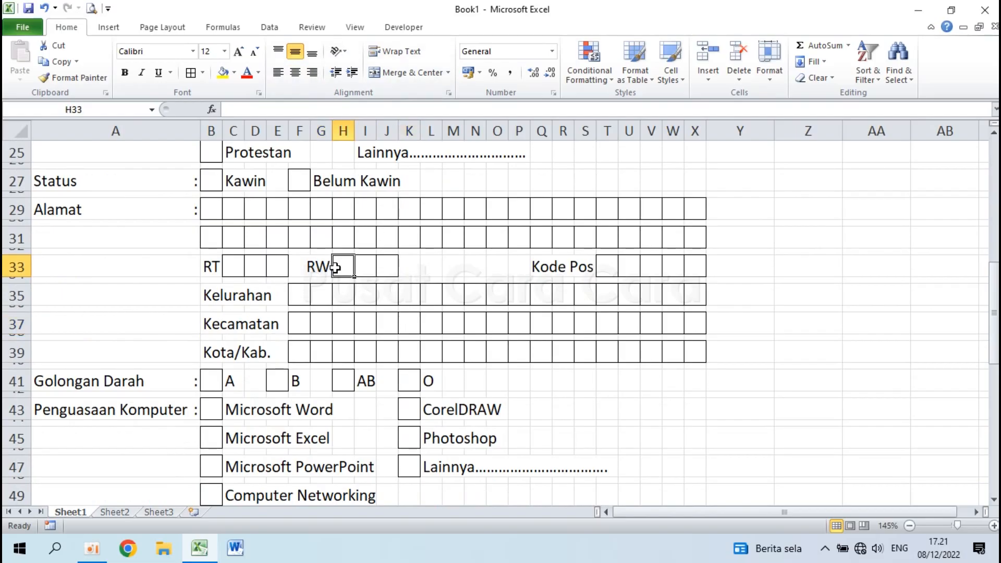
{"action": "left_click", "coordinate": [294, 325]}
Merge and center the FORMULIR PENDAFTARAN title across A1:X1 and format it bold at size 14.
{"action": "scroll", "coordinate": [233, 287], "scroll_direction": "up", "scroll_amount": 8}
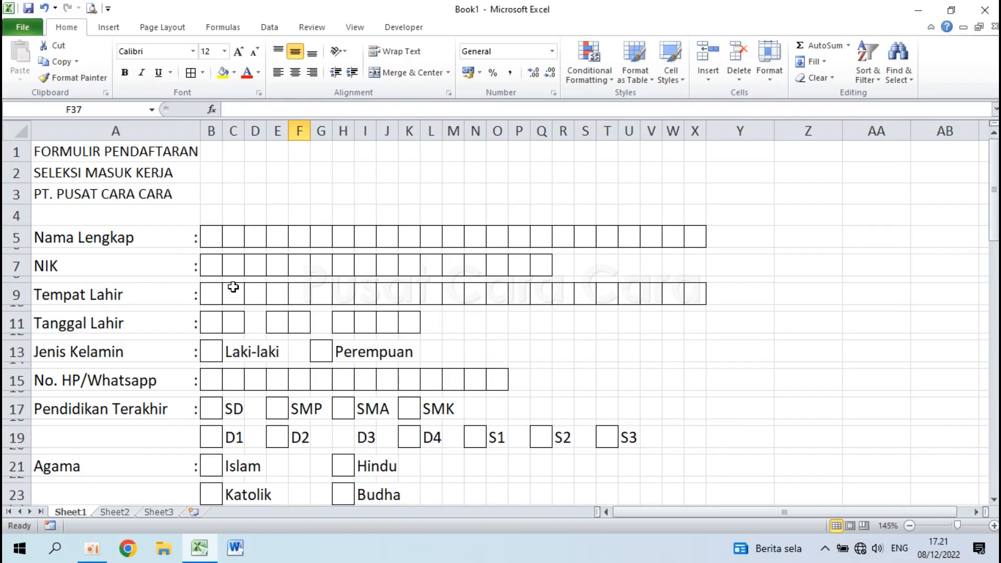
{"action": "left_click_drag", "start_coordinate": [78, 155], "coordinate": [692, 151]}
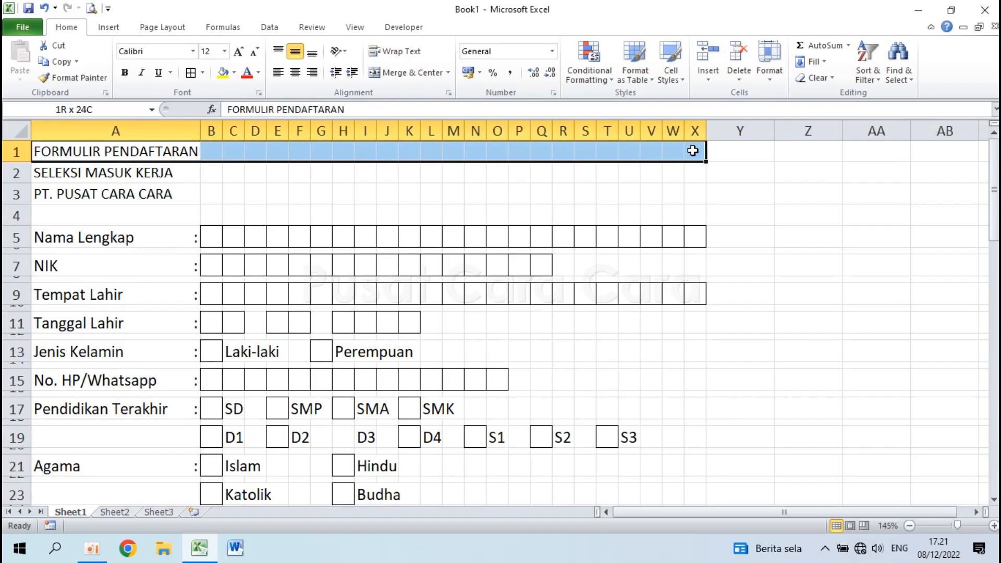
{"action": "left_click_drag", "start_coordinate": [692, 151], "coordinate": [692, 151]}
{"action": "left_click", "coordinate": [403, 70]}
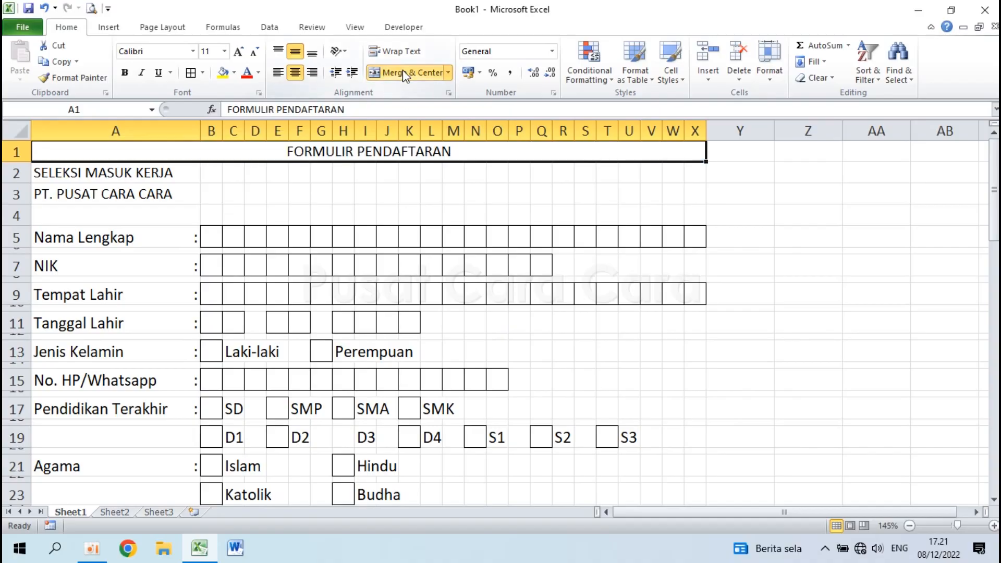
{"action": "left_click", "coordinate": [225, 51]}
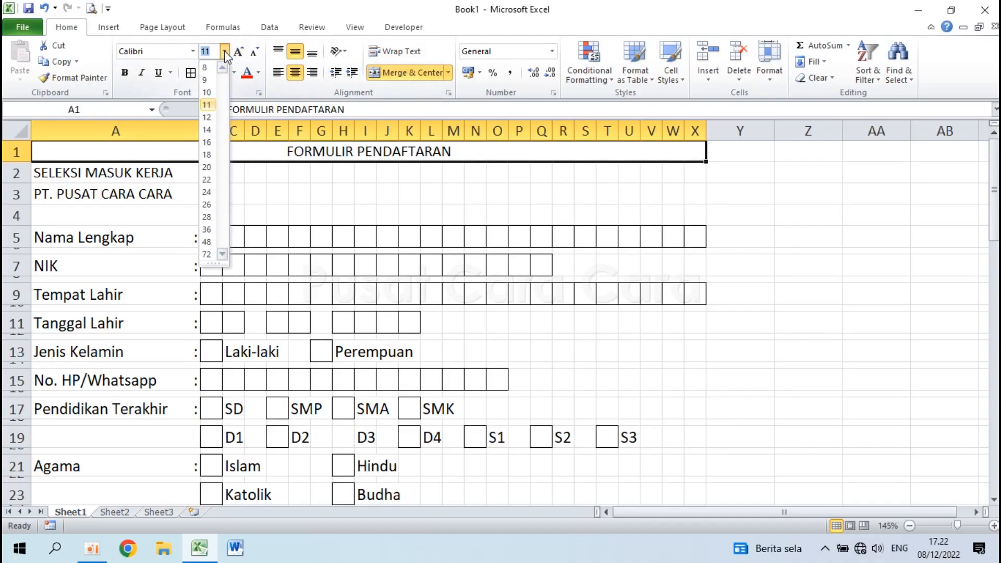
{"action": "left_click", "coordinate": [207, 131]}
{"action": "left_click", "coordinate": [126, 74]}
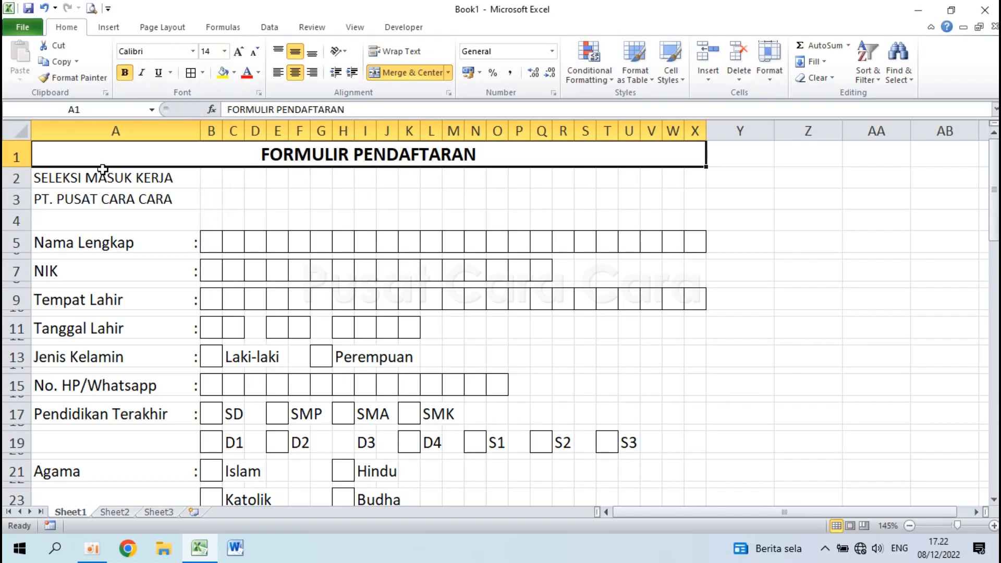
Copy the first title's formatting to SELEKSI MASUK KERJA and PT. PUSAT CARA CARA in rows 2 and 3 with Format Painter.
{"action": "left_click", "coordinate": [70, 79]}
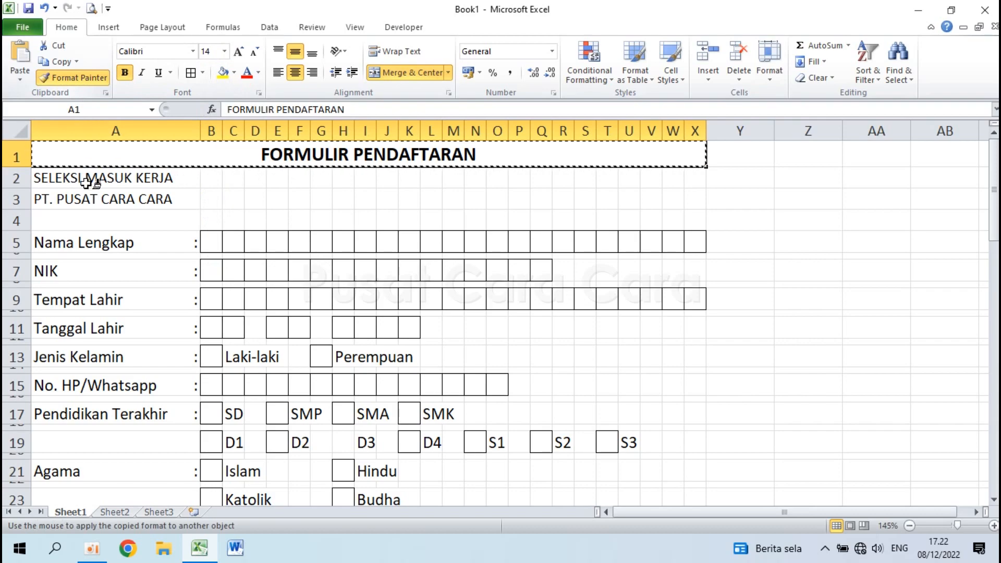
{"action": "left_click", "coordinate": [86, 180]}
{"action": "left_click", "coordinate": [70, 78]}
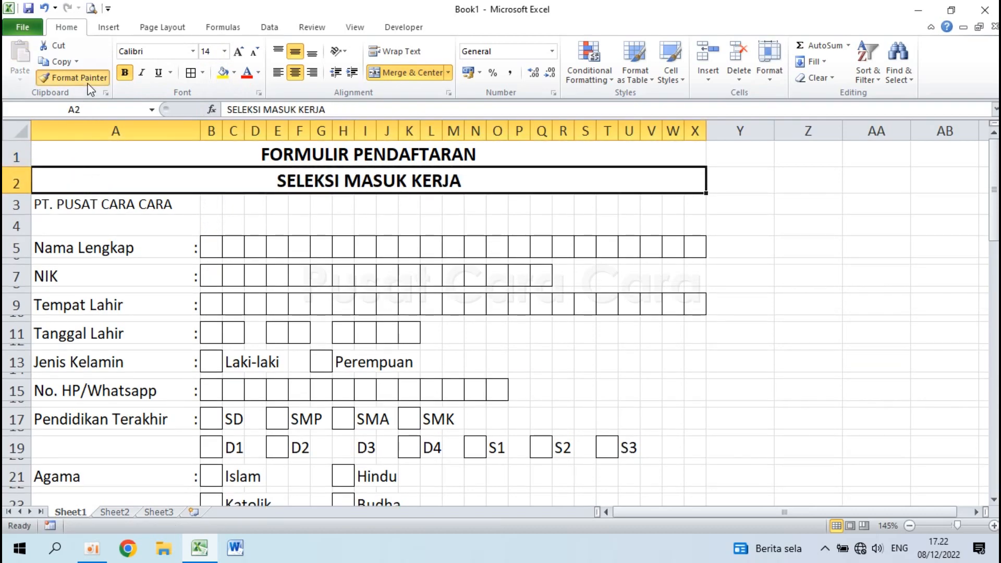
{"action": "left_click", "coordinate": [98, 206]}
{"action": "left_click", "coordinate": [157, 285]}
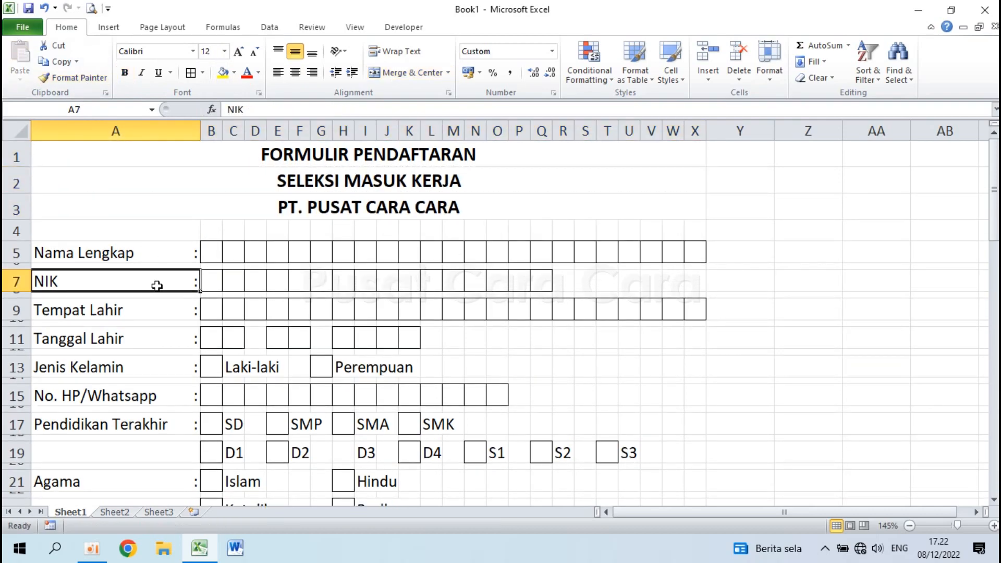
Add a thick bottom border under the PT. PUSAT CARA CARA title in row 3.
{"action": "left_click", "coordinate": [51, 230]}
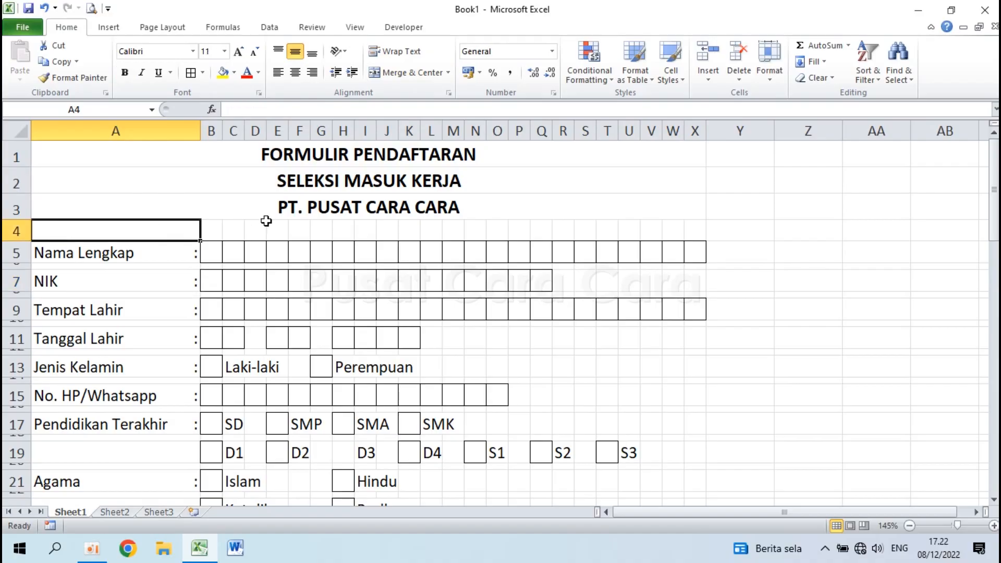
{"action": "left_click", "coordinate": [263, 213]}
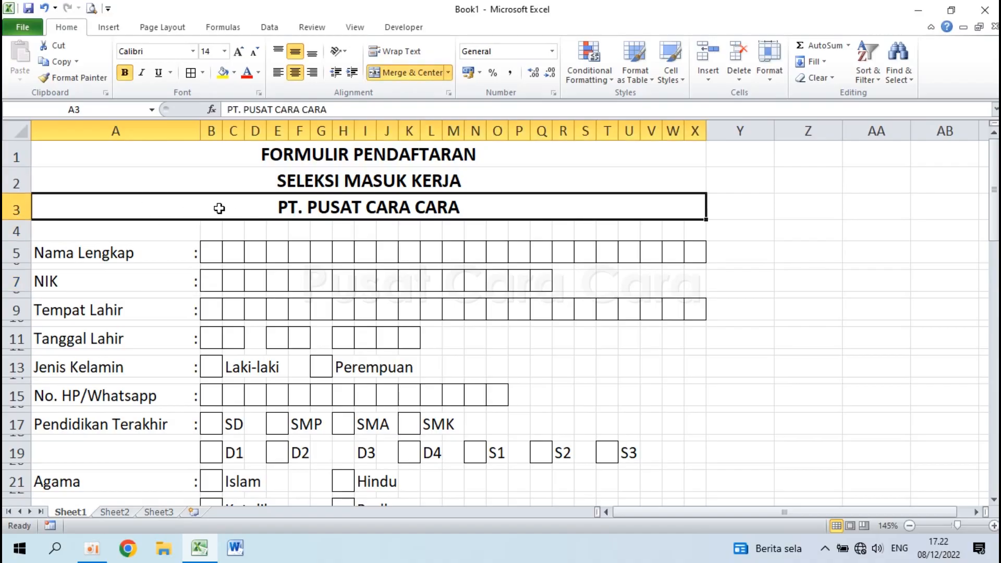
{"action": "left_click", "coordinate": [203, 73]}
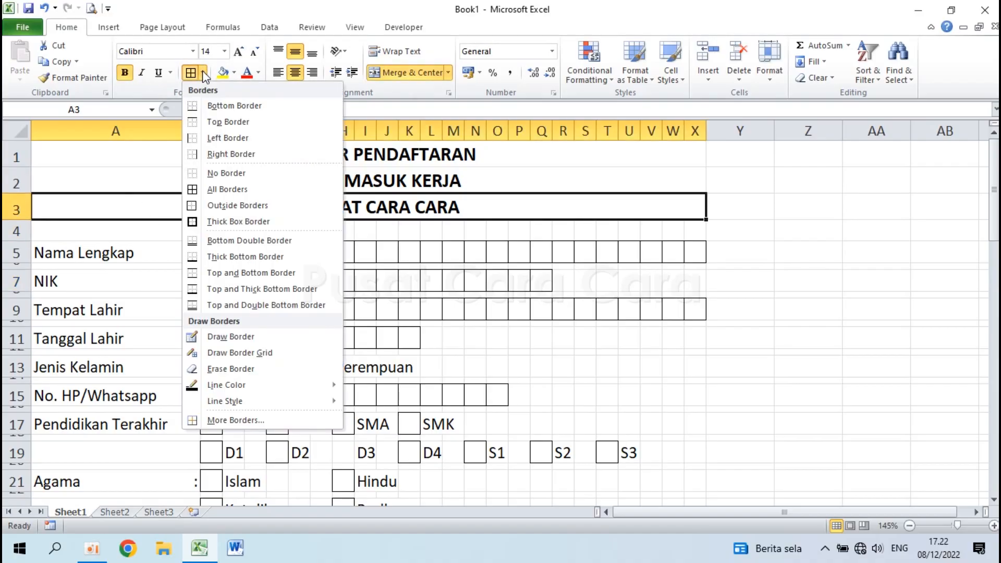
{"action": "left_click", "coordinate": [247, 257]}
{"action": "left_click", "coordinate": [409, 308]}
{"action": "scroll", "coordinate": [413, 308], "scroll_direction": "down", "scroll_amount": 2}
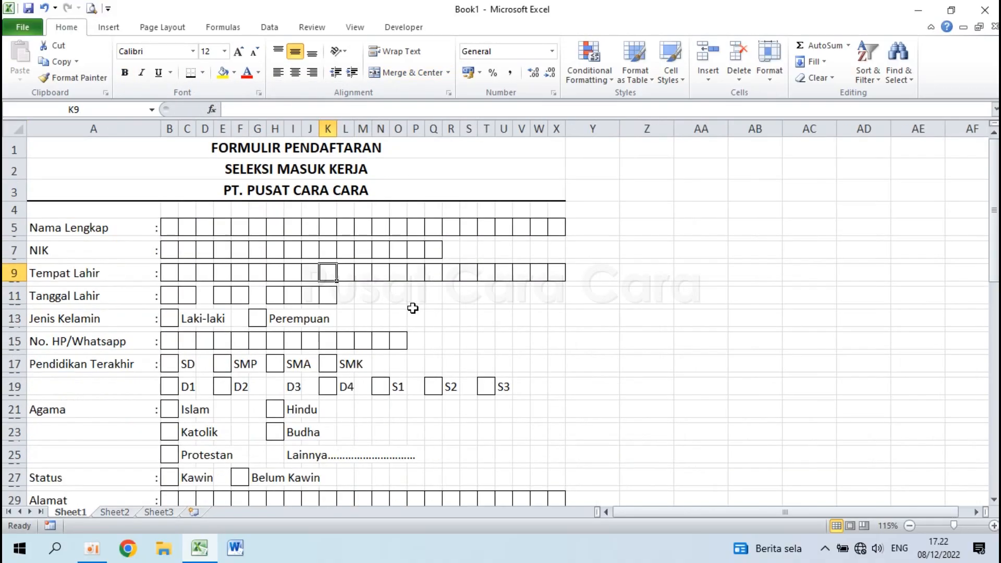
Set the range A1:X69, from the FORMULIR PENDAFTARAN title through the signature line, as the print area.
{"action": "scroll", "coordinate": [413, 308], "scroll_direction": "down", "scroll_amount": 16}
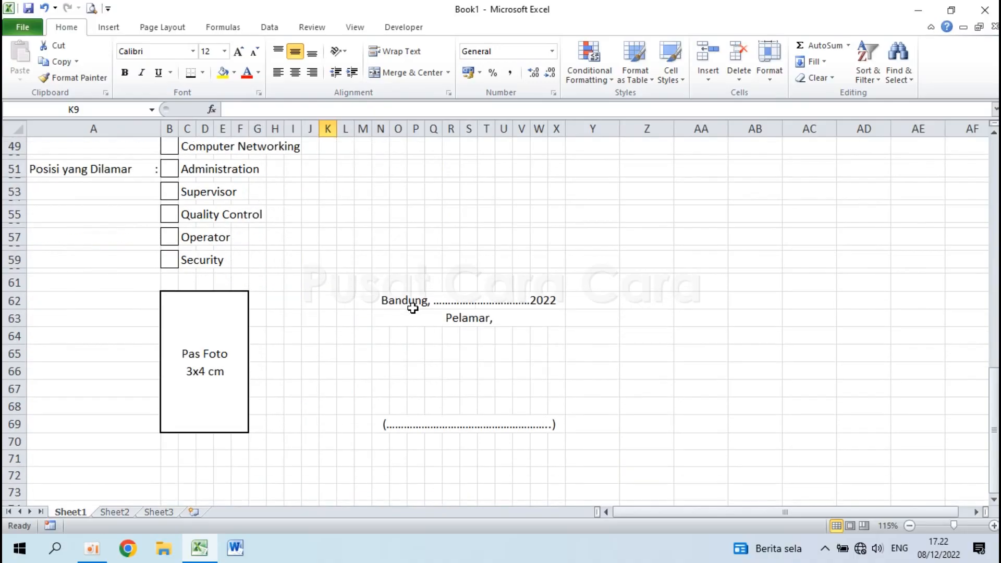
{"action": "scroll", "coordinate": [412, 308], "scroll_direction": "up", "scroll_amount": 16}
{"action": "left_click", "coordinate": [415, 308]}
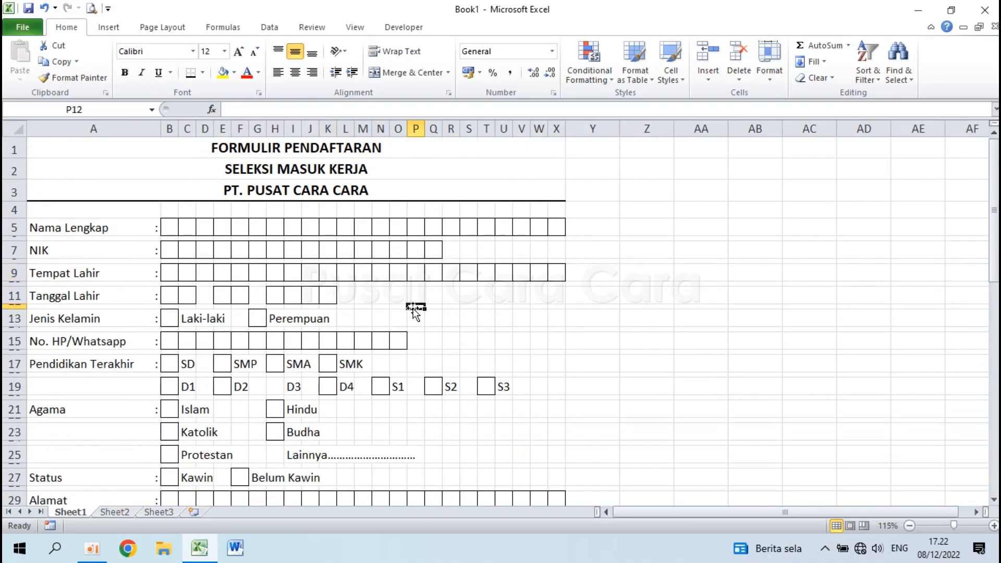
{"action": "left_click", "coordinate": [290, 145]}
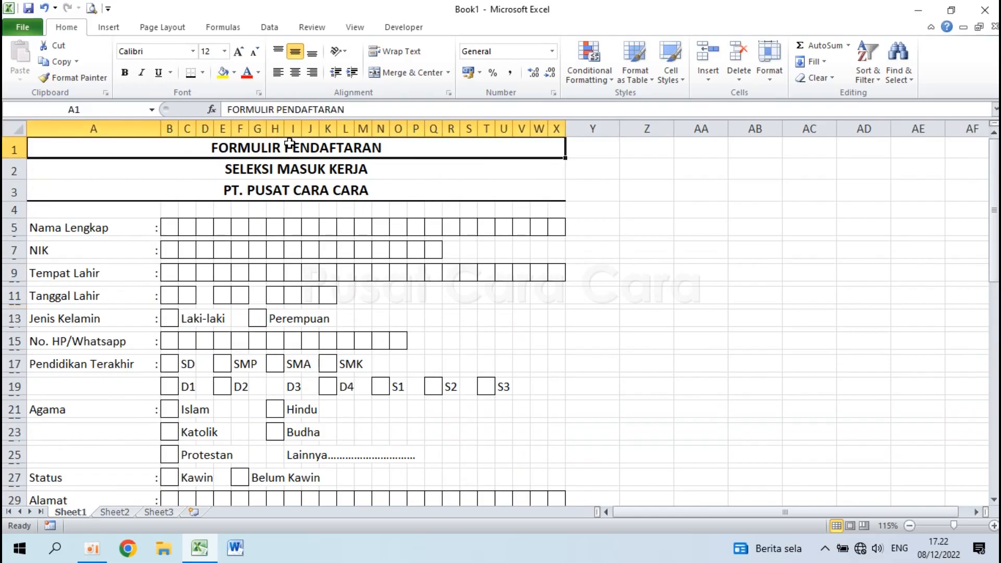
{"action": "left_click_drag", "start_coordinate": [289, 145], "coordinate": [433, 415]}
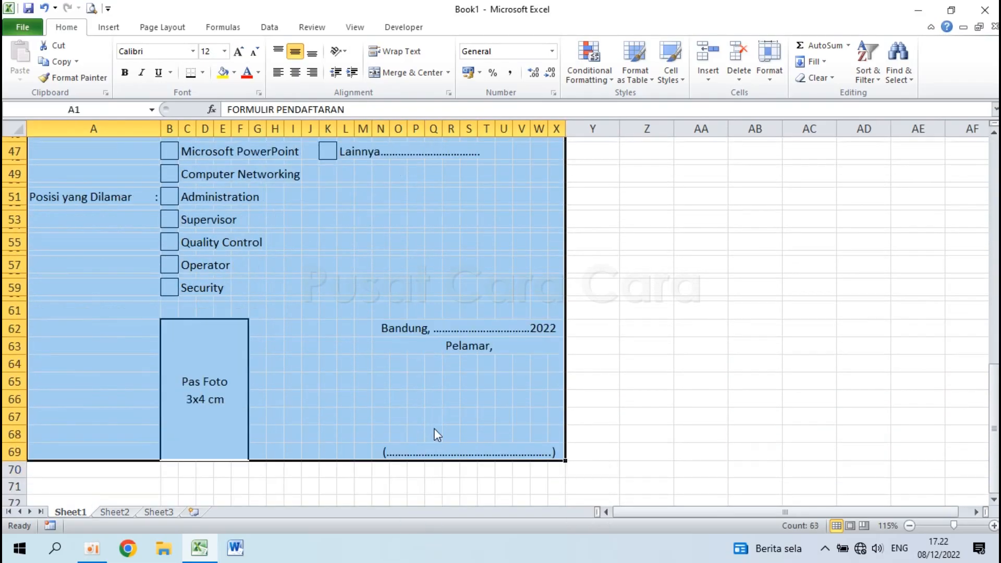
{"action": "scroll", "coordinate": [434, 427], "scroll_direction": "up", "scroll_amount": 6}
{"action": "scroll", "coordinate": [433, 427], "scroll_direction": "up", "scroll_amount": 9}
{"action": "left_click", "coordinate": [167, 30]}
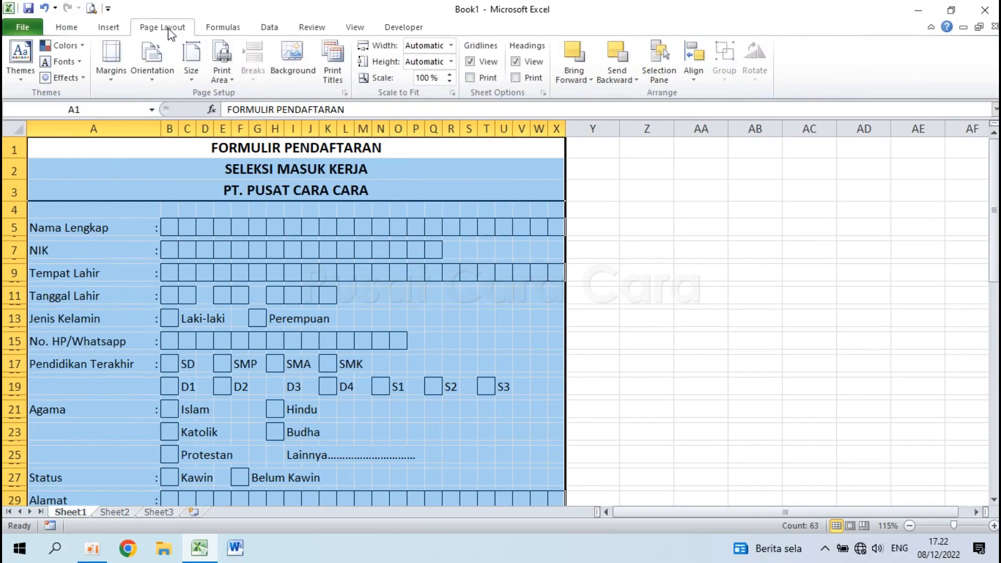
{"action": "left_click", "coordinate": [221, 73]}
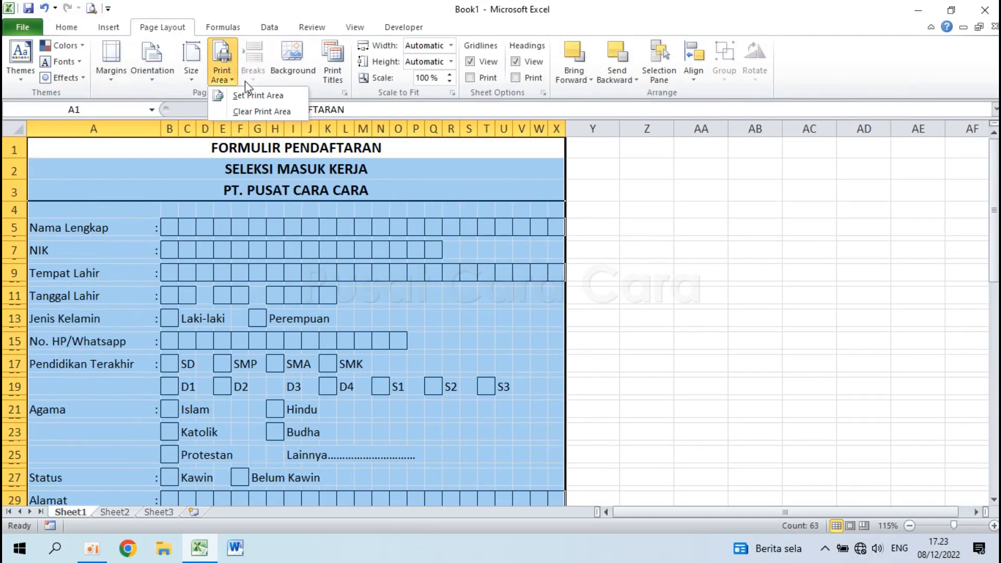
{"action": "left_click", "coordinate": [255, 96]}
{"action": "left_click", "coordinate": [644, 292]}
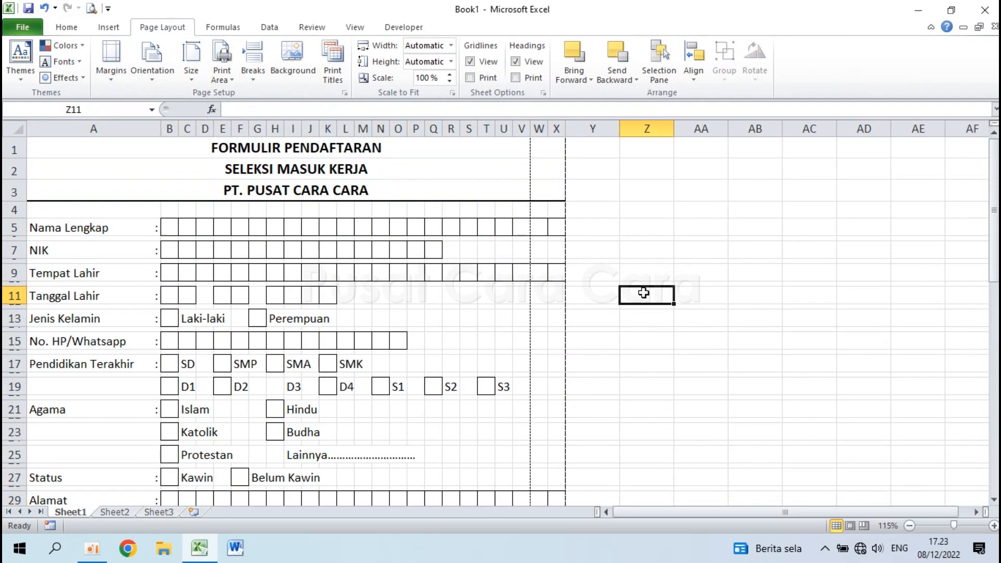
Check the paper size selection and switch the sheet to Page Break Preview, enlarging the form for inspection.
{"action": "left_click", "coordinate": [191, 74]}
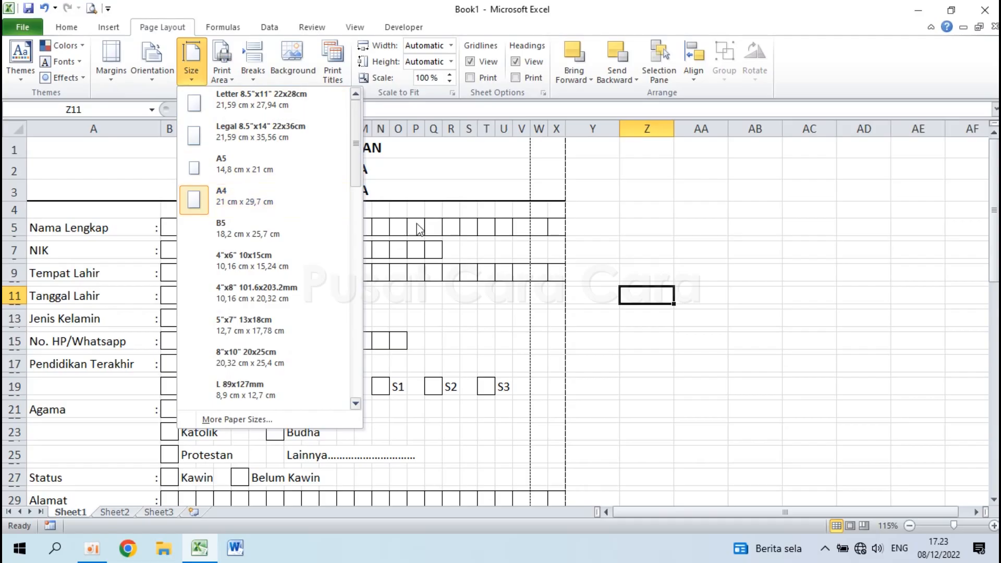
{"action": "left_click", "coordinate": [599, 280]}
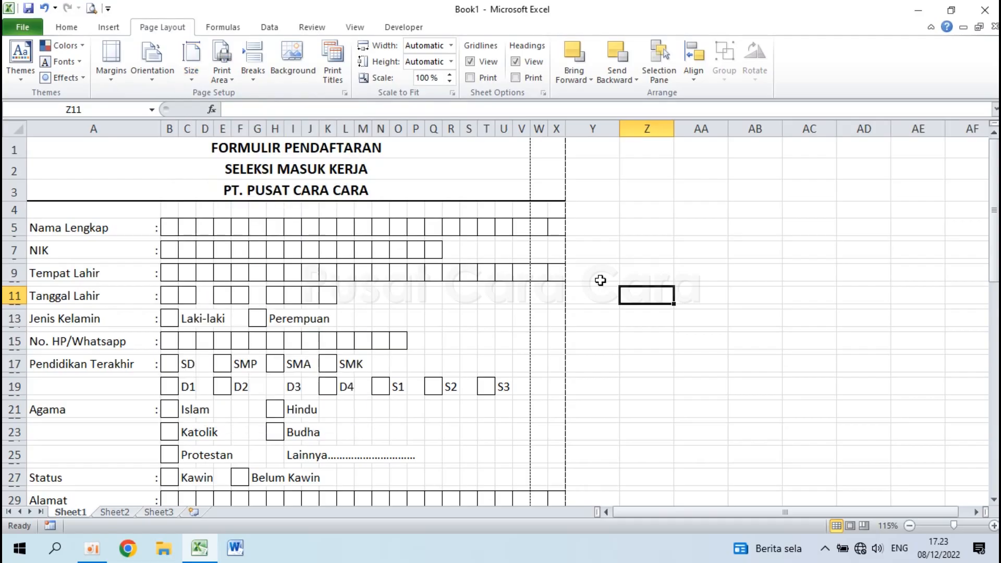
{"action": "left_click", "coordinate": [864, 526]}
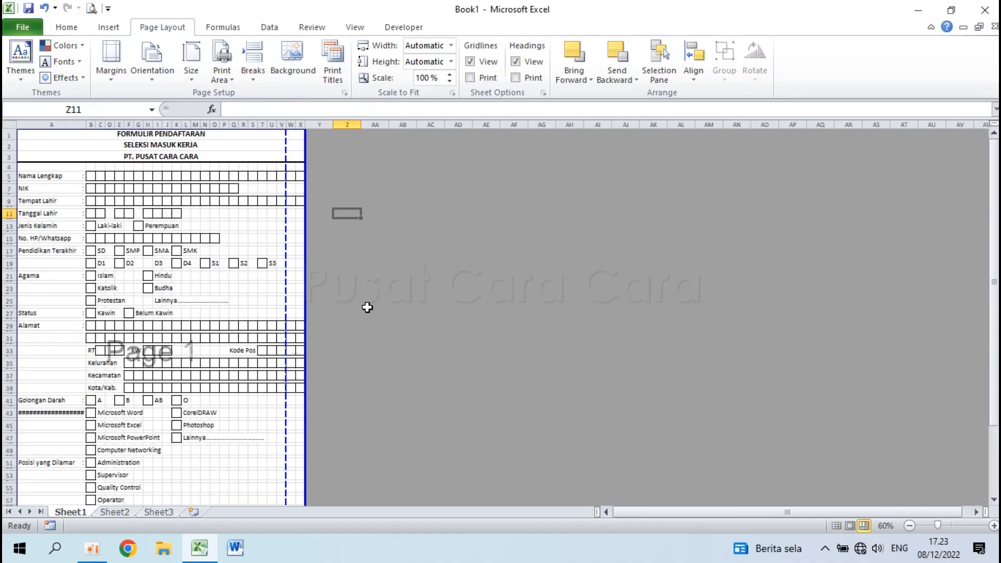
{"action": "scroll", "coordinate": [368, 307], "scroll_direction": "up", "scroll_amount": 6, "text": "ctrl"}
{"action": "scroll", "coordinate": [368, 308], "scroll_direction": "up", "scroll_amount": 4}
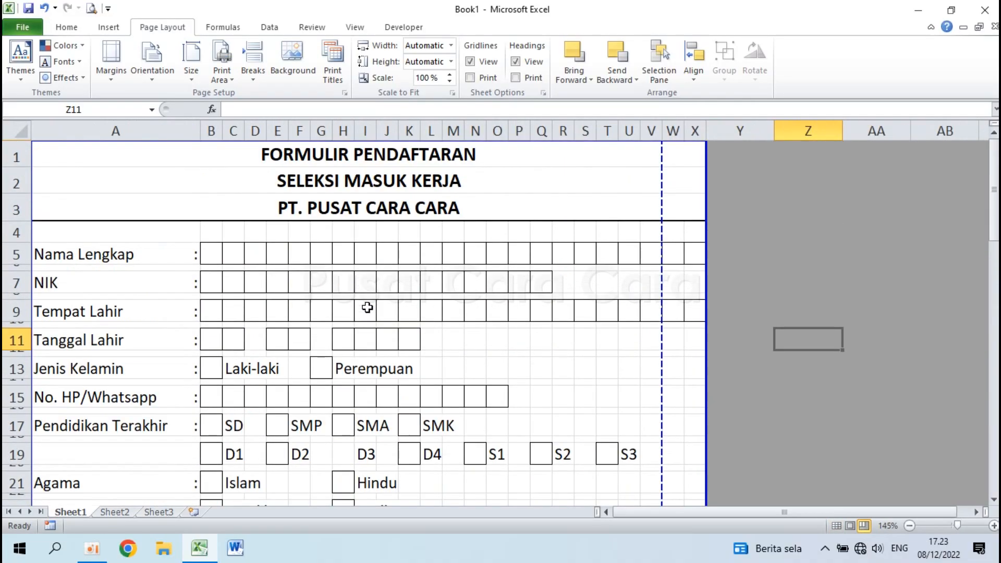
{"action": "scroll", "coordinate": [663, 207], "scroll_direction": "down", "scroll_amount": 5}
{"action": "scroll", "coordinate": [663, 206], "scroll_direction": "up", "scroll_amount": 5}
Move the vertical page break from after column V to the print area's edge after column X.
{"action": "left_click", "coordinate": [557, 181]}
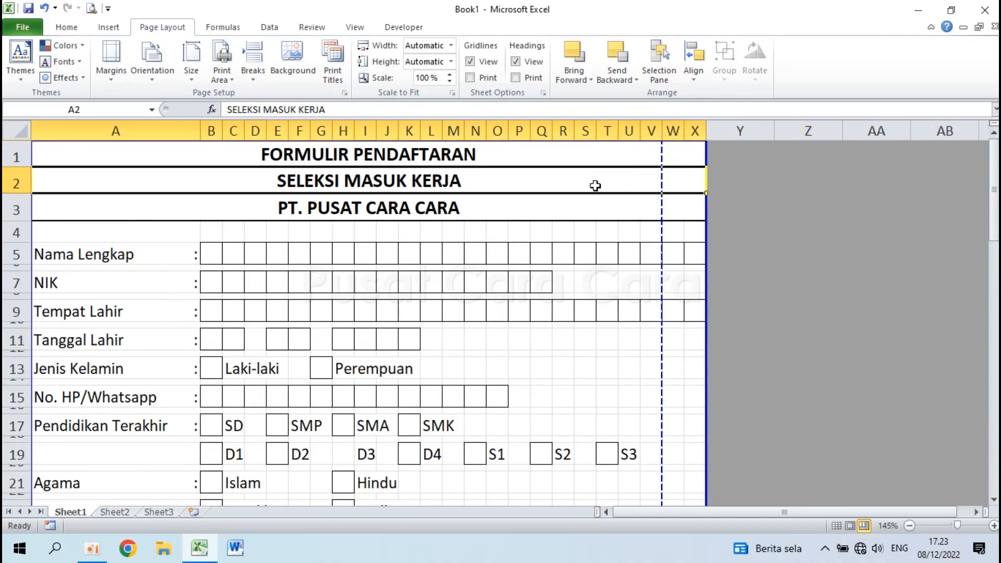
{"action": "left_click", "coordinate": [557, 164]}
{"action": "left_click_drag", "start_coordinate": [661, 208], "coordinate": [701, 205]}
{"action": "scroll", "coordinate": [512, 349], "scroll_direction": "down", "scroll_amount": 1}
{"action": "scroll", "coordinate": [512, 349], "scroll_direction": "down", "scroll_amount": 18}
{"action": "scroll", "coordinate": [513, 348], "scroll_direction": "up", "scroll_amount": 19}
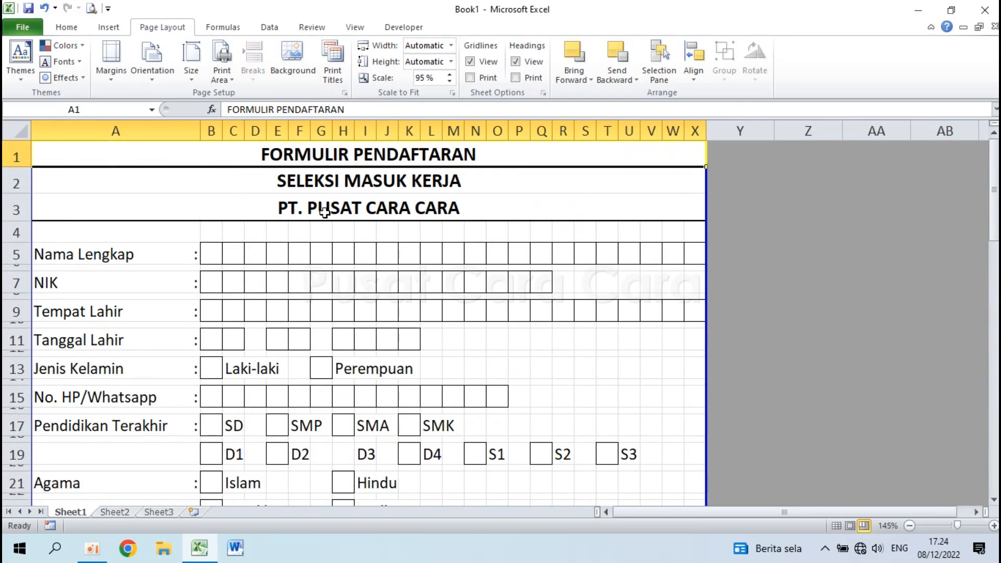
Open the form's print preview and set the scaling to 100% of normal size in Page Setup.
{"action": "left_click", "coordinate": [108, 8]}
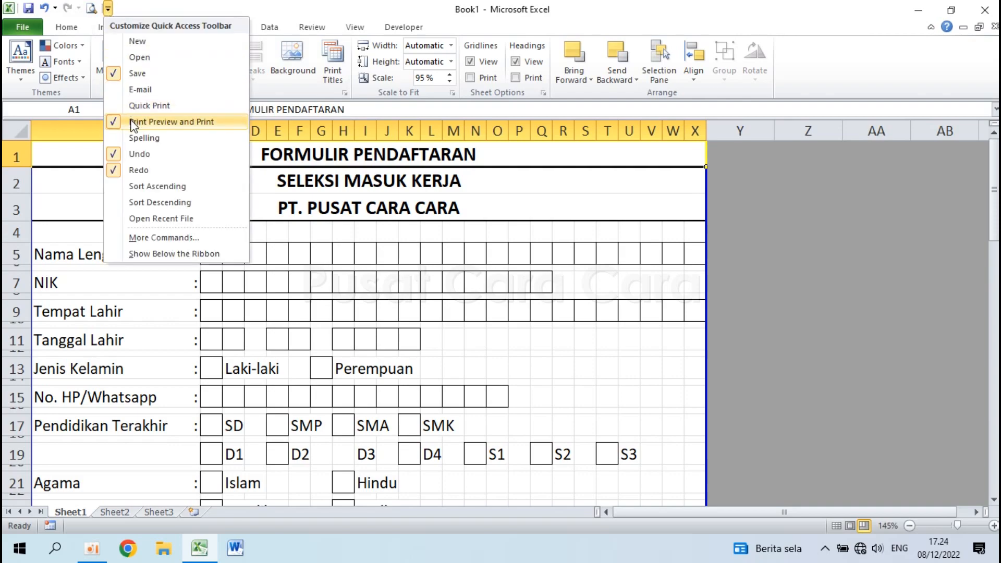
{"action": "left_click", "coordinate": [107, 8]}
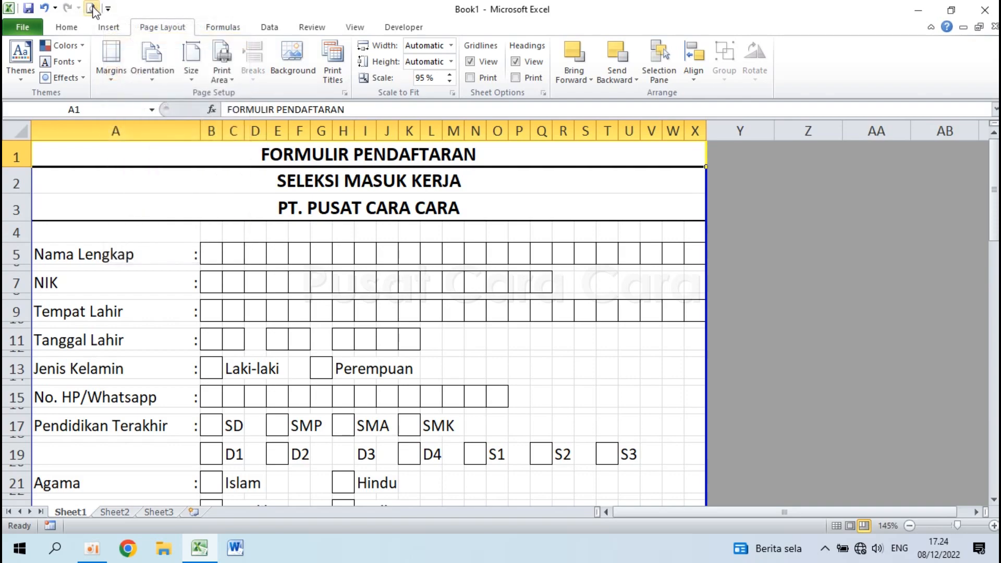
{"action": "left_click", "coordinate": [92, 8]}
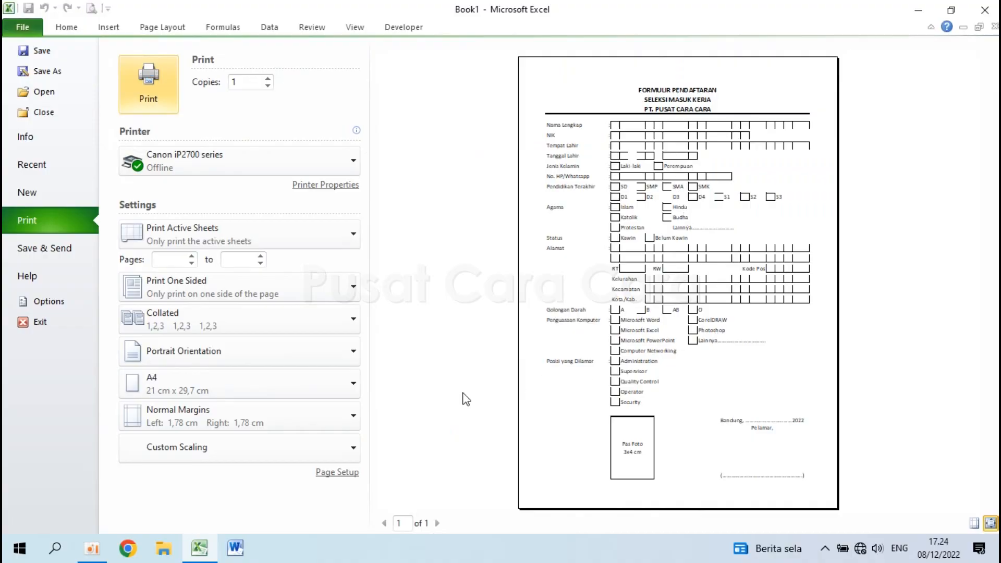
{"action": "left_click", "coordinate": [337, 472]}
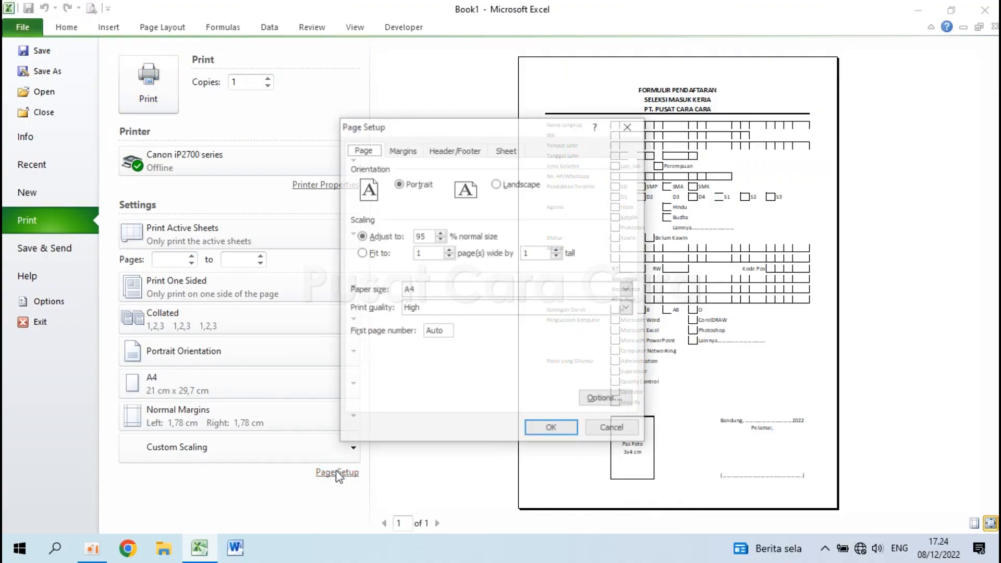
{"action": "left_click", "coordinate": [440, 233]}
{"action": "left_click", "coordinate": [440, 233]}
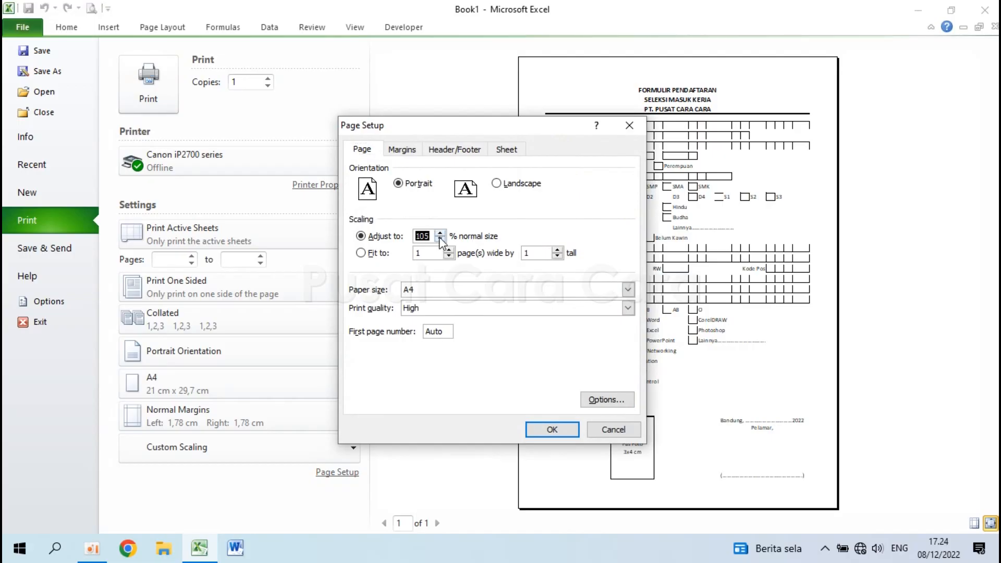
Set the top margin to 2 and the left, right and bottom margins to 1, center the page horizontally, and apply the page setup.
{"action": "left_click", "coordinate": [402, 150]}
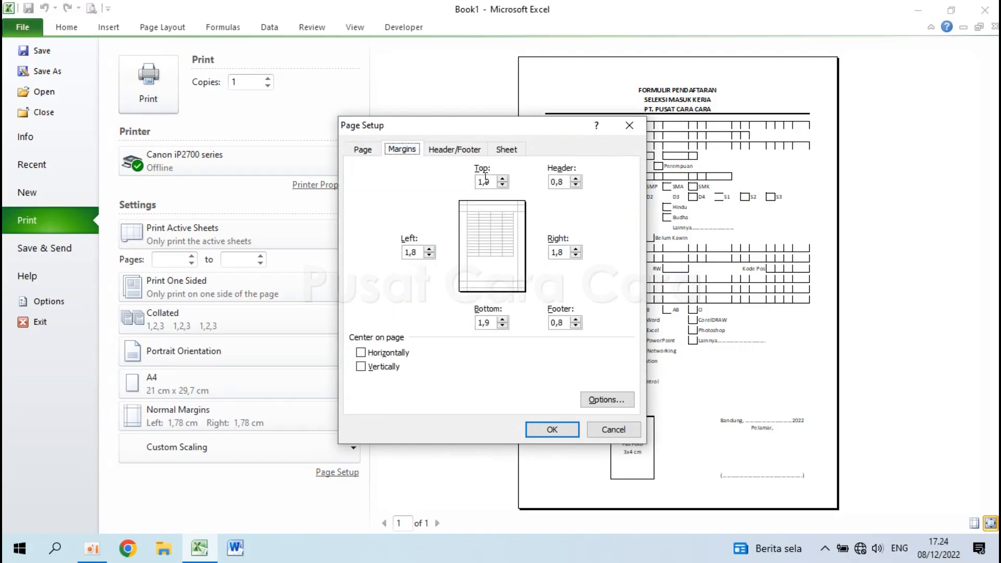
{"action": "left_click_drag", "start_coordinate": [493, 183], "coordinate": [467, 185]}
{"action": "left_click_drag", "start_coordinate": [417, 253], "coordinate": [360, 253]}
{"action": "type", "text": "1"}
{"action": "left_click_drag", "start_coordinate": [550, 252], "coordinate": [548, 252]}
{"action": "type", "text": "1"}
{"action": "left_click_drag", "start_coordinate": [492, 323], "coordinate": [443, 317]}
{"action": "type", "text": "1"}
{"action": "left_click", "coordinate": [386, 357]}
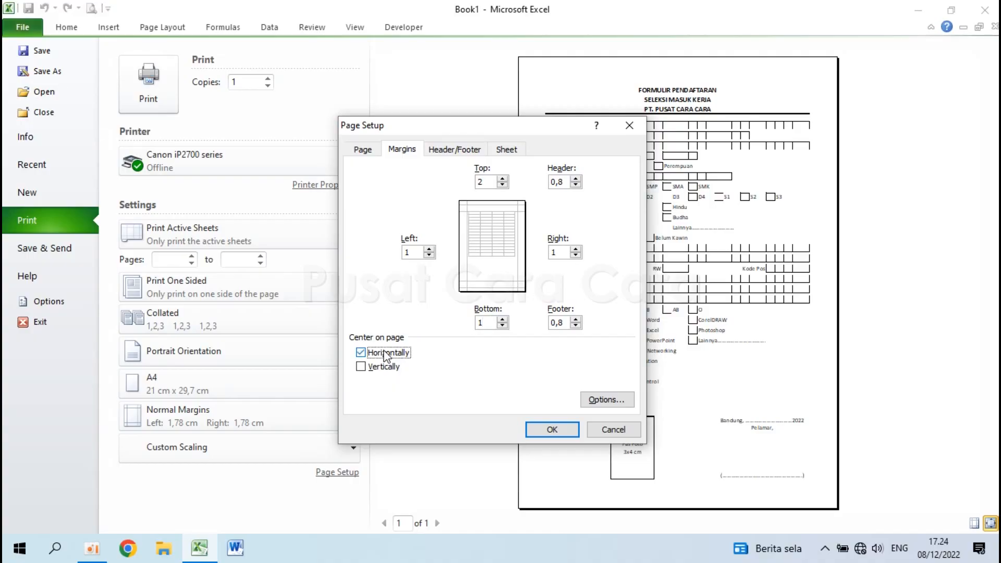
{"action": "left_click", "coordinate": [362, 149]}
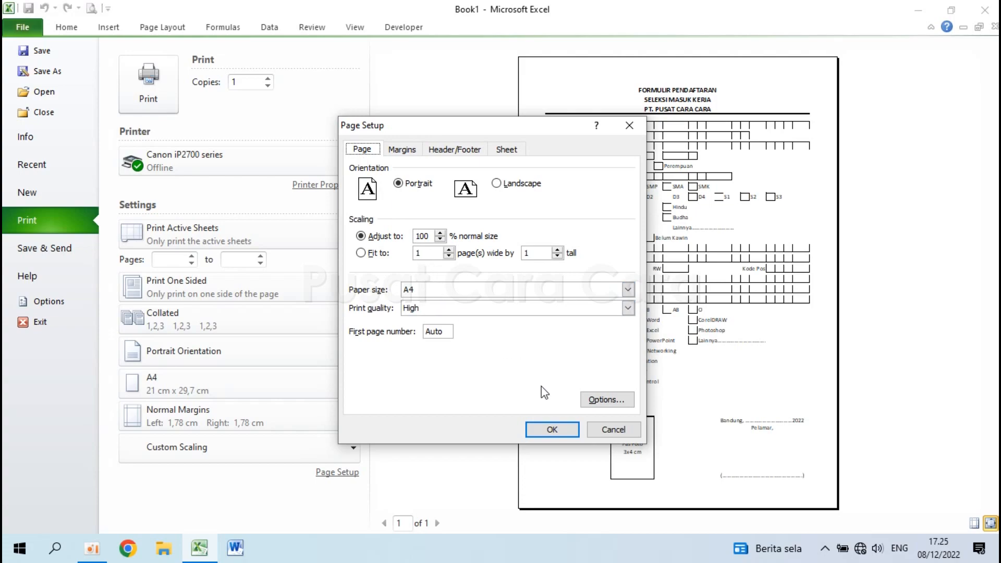
{"action": "left_click", "coordinate": [552, 429]}
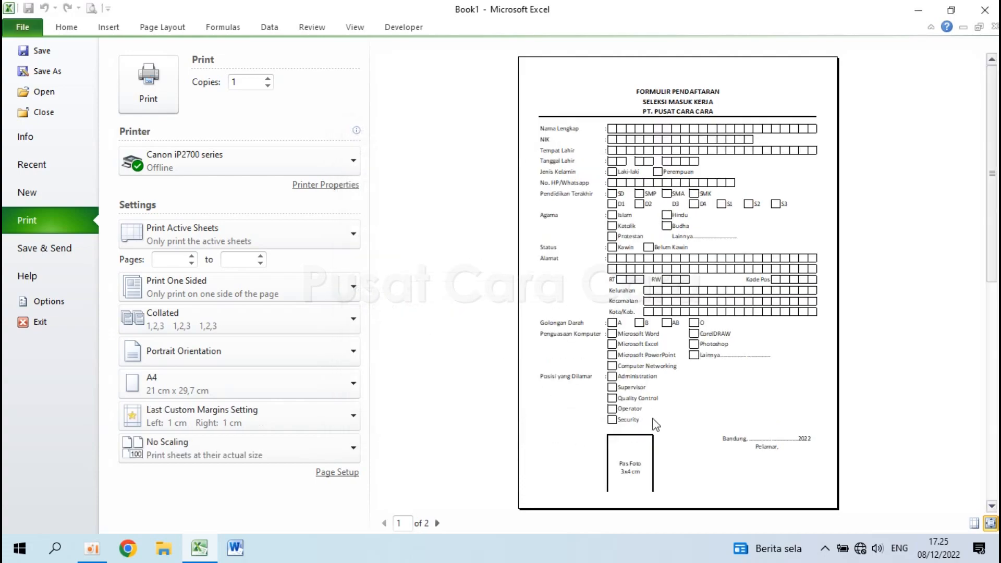
Check the preview's second page, return to the sheet and move the horizontal page break to the print area's edge below row 69.
{"action": "left_click", "coordinate": [437, 522]}
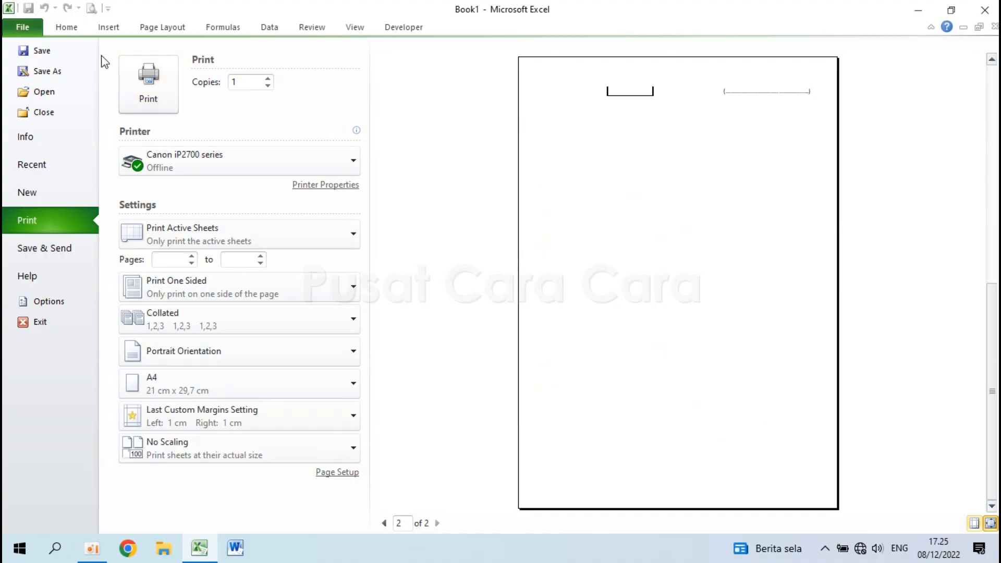
{"action": "left_click", "coordinate": [31, 35]}
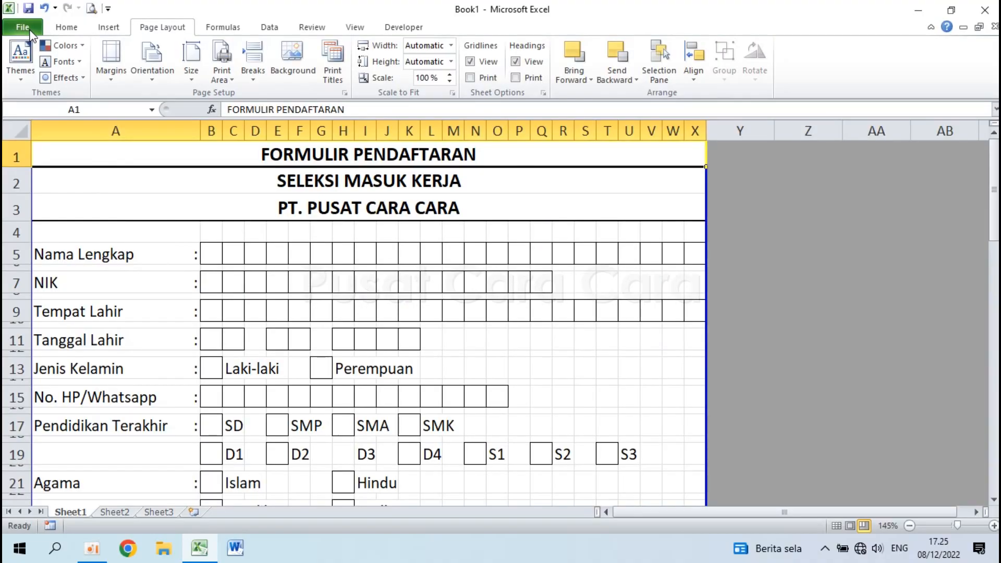
{"action": "scroll", "coordinate": [556, 335], "scroll_direction": "down", "scroll_amount": 10}
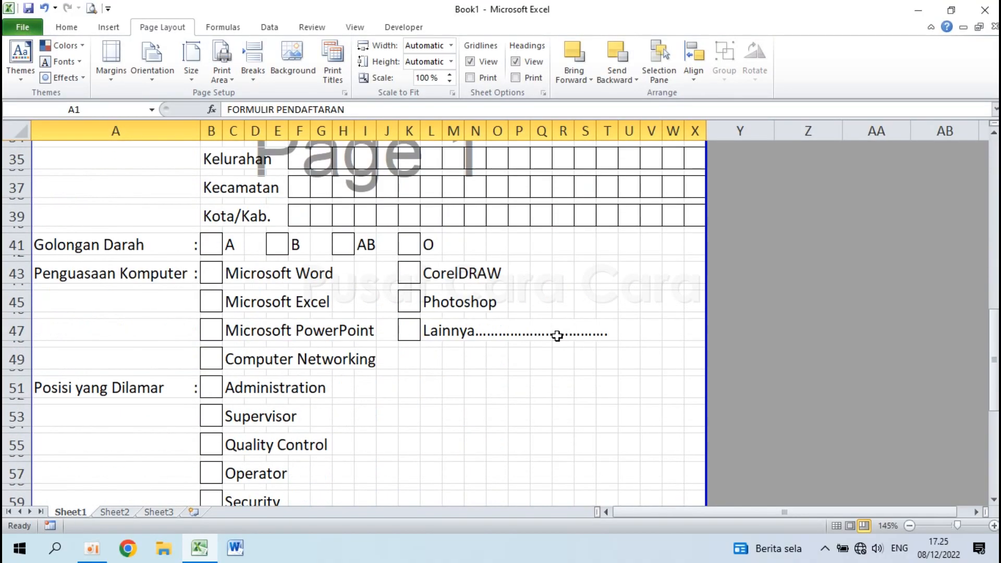
{"action": "scroll", "coordinate": [556, 335], "scroll_direction": "down", "scroll_amount": 7}
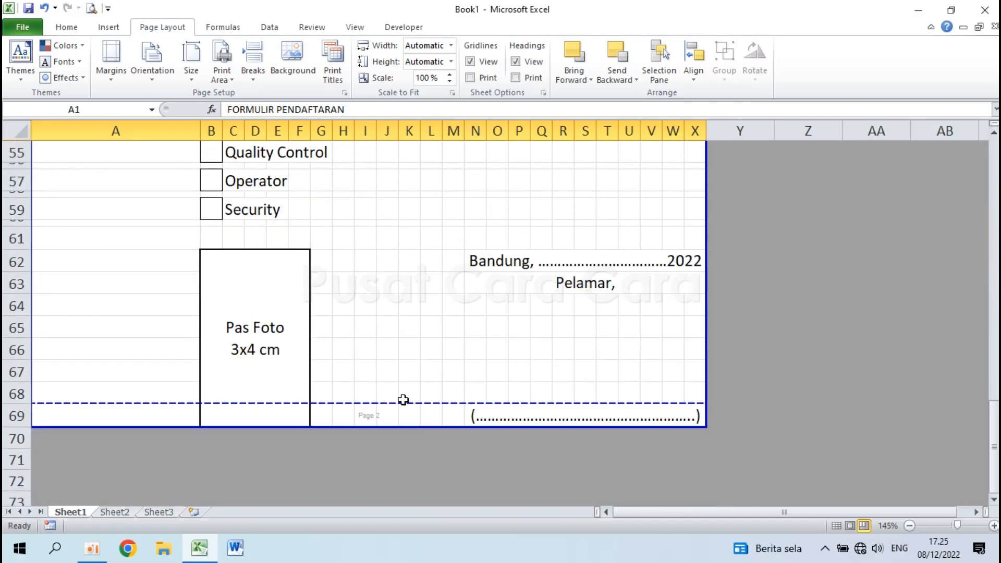
{"action": "left_click_drag", "start_coordinate": [380, 403], "coordinate": [380, 425]}
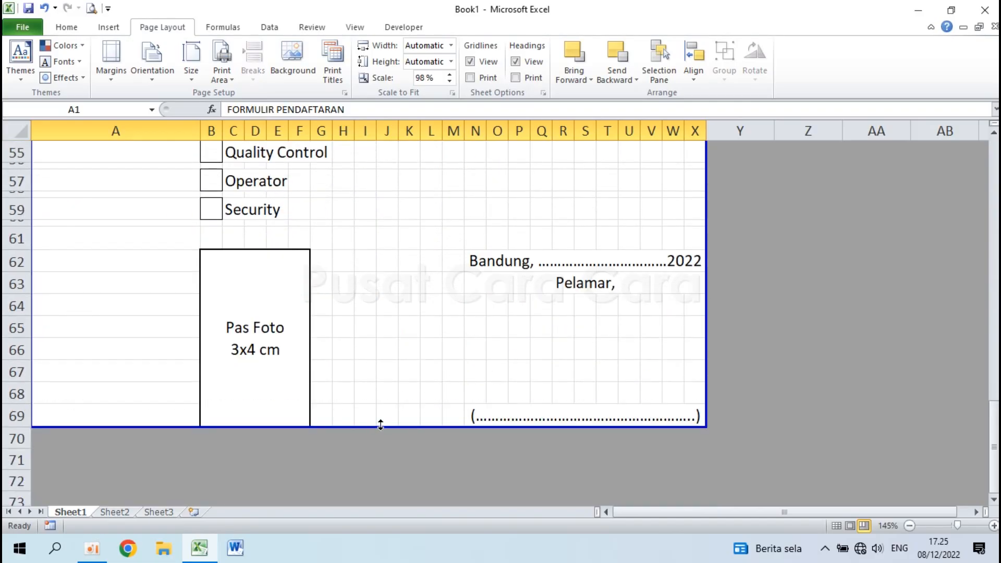
Inspect the form's print preview enlarged from the titles to the signature block, and return to the sheet at 100% zoom.
{"action": "left_click", "coordinate": [91, 9]}
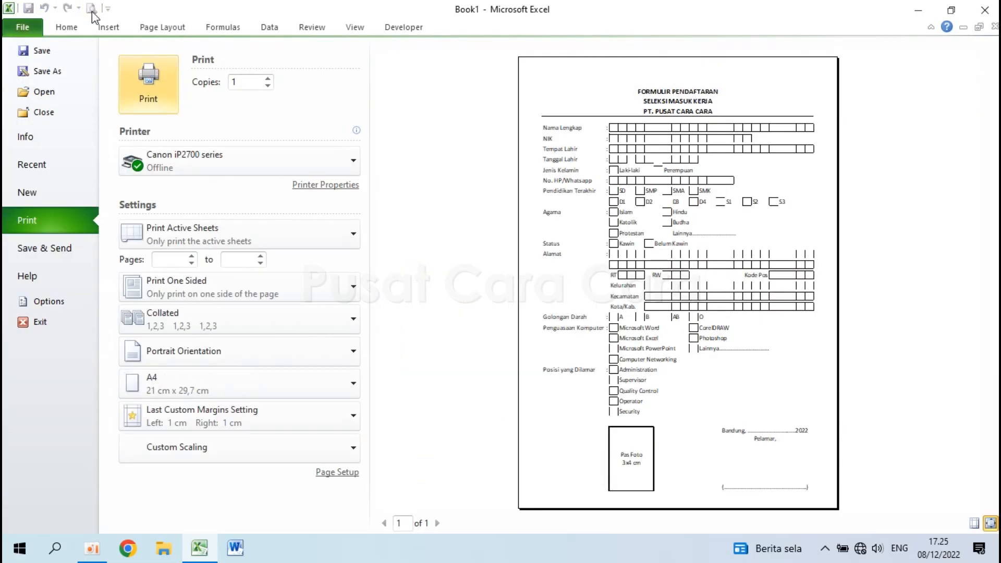
{"action": "left_click", "coordinate": [720, 308]}
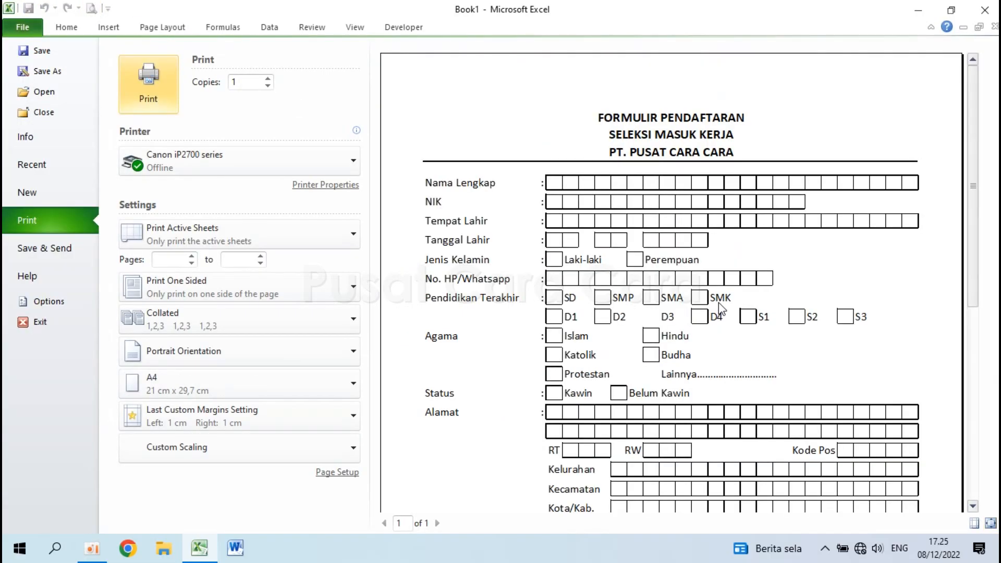
{"action": "scroll", "coordinate": [718, 302], "scroll_direction": "down", "scroll_amount": 7}
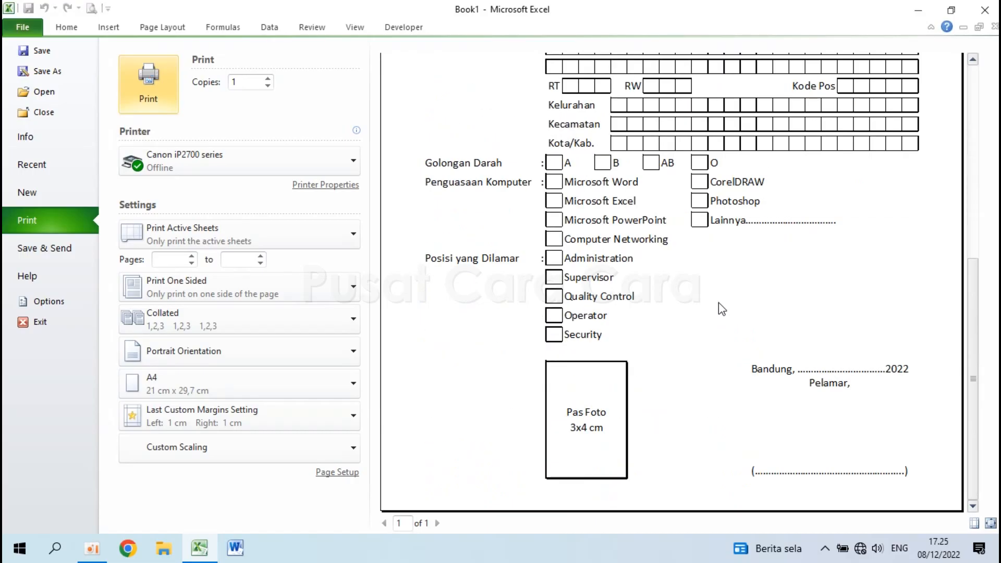
{"action": "left_click", "coordinate": [721, 308]}
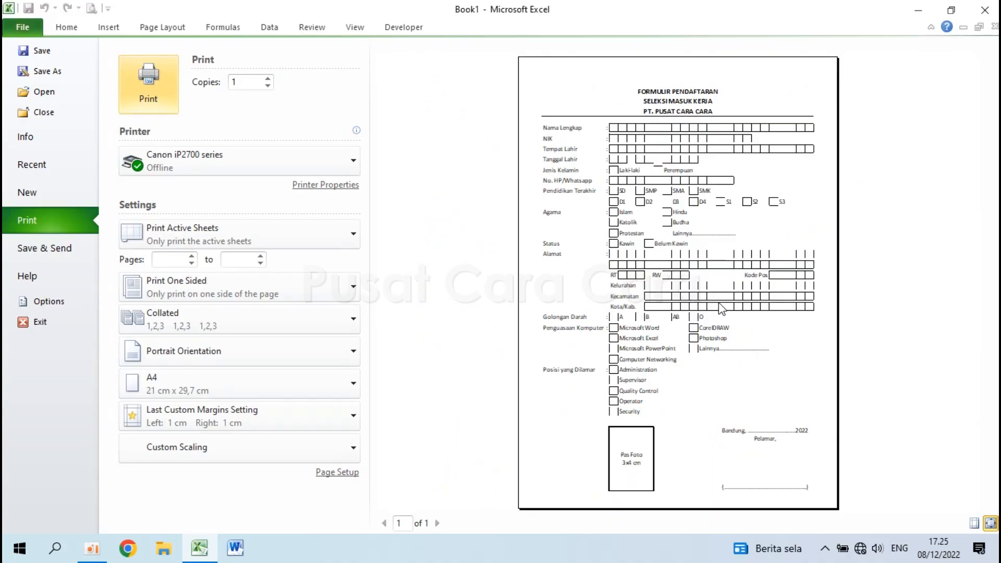
{"action": "key", "text": "Escape"}
{"action": "scroll", "coordinate": [600, 289], "scroll_direction": "up", "scroll_amount": 18}
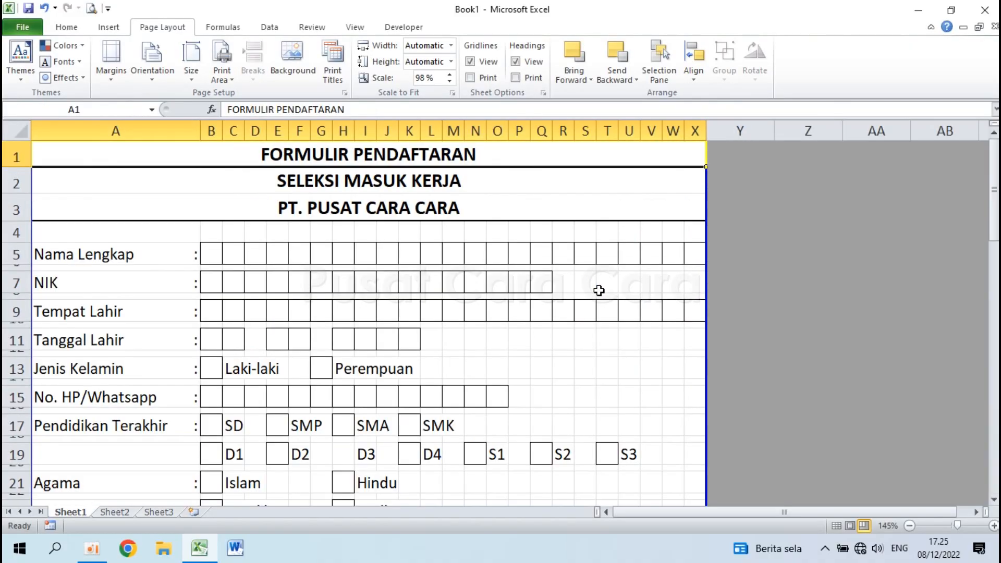
{"action": "scroll", "coordinate": [598, 291], "scroll_direction": "down", "scroll_amount": 3}
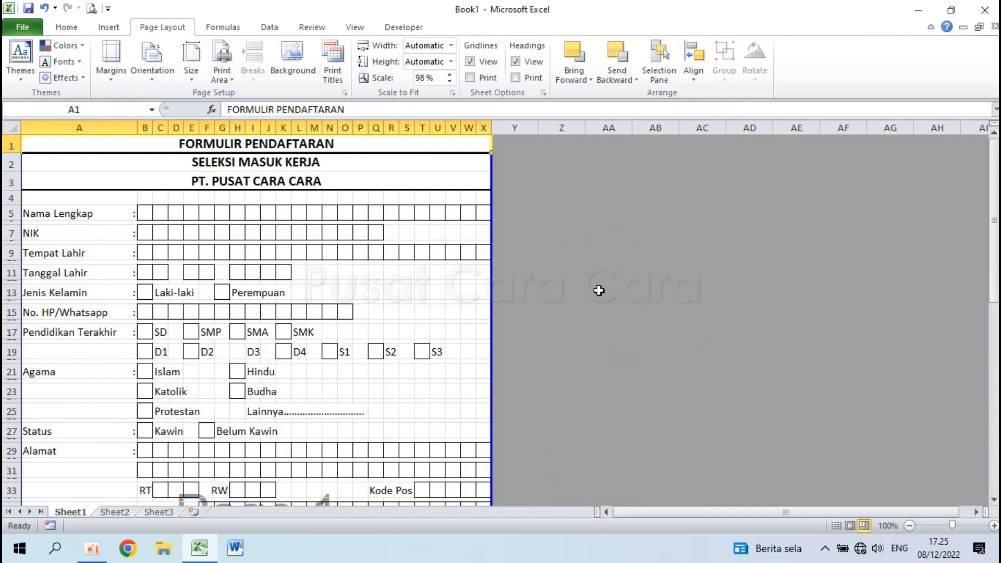